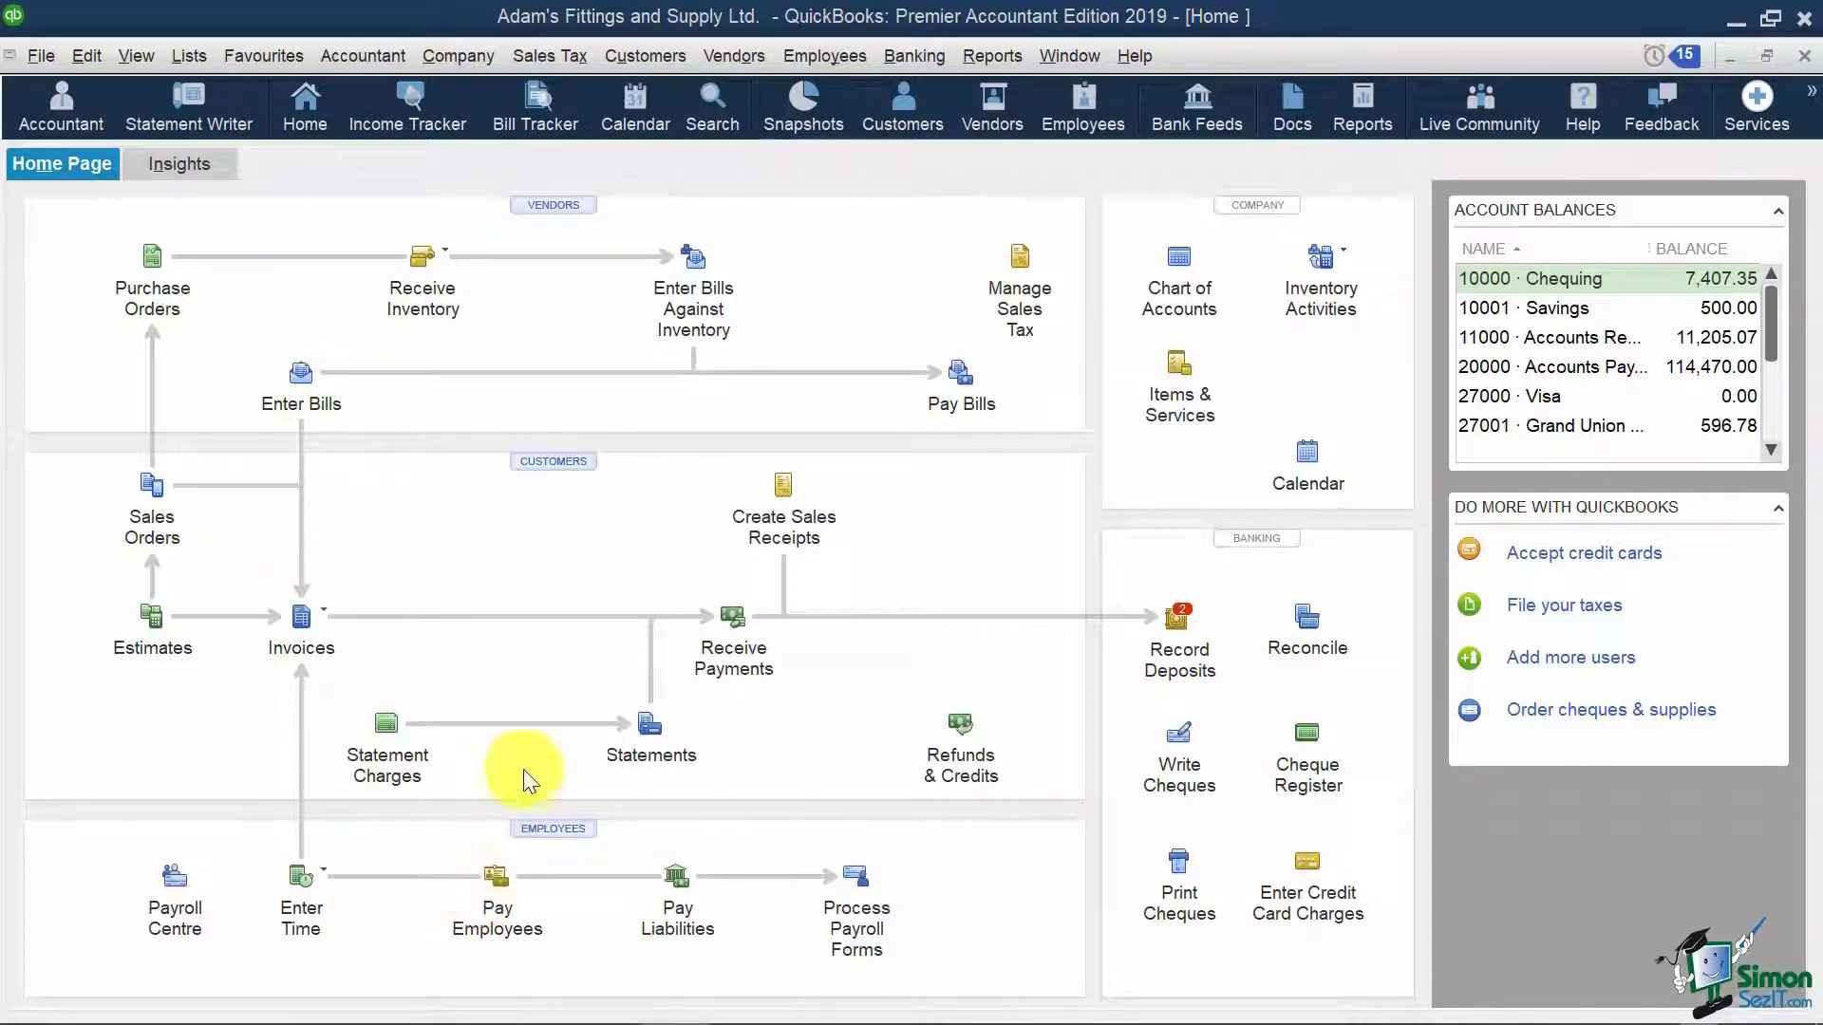
Open the Payroll Centre from the Employees menu and show the Pay Employees overview
{"action": "left_click", "coordinate": [835, 58]}
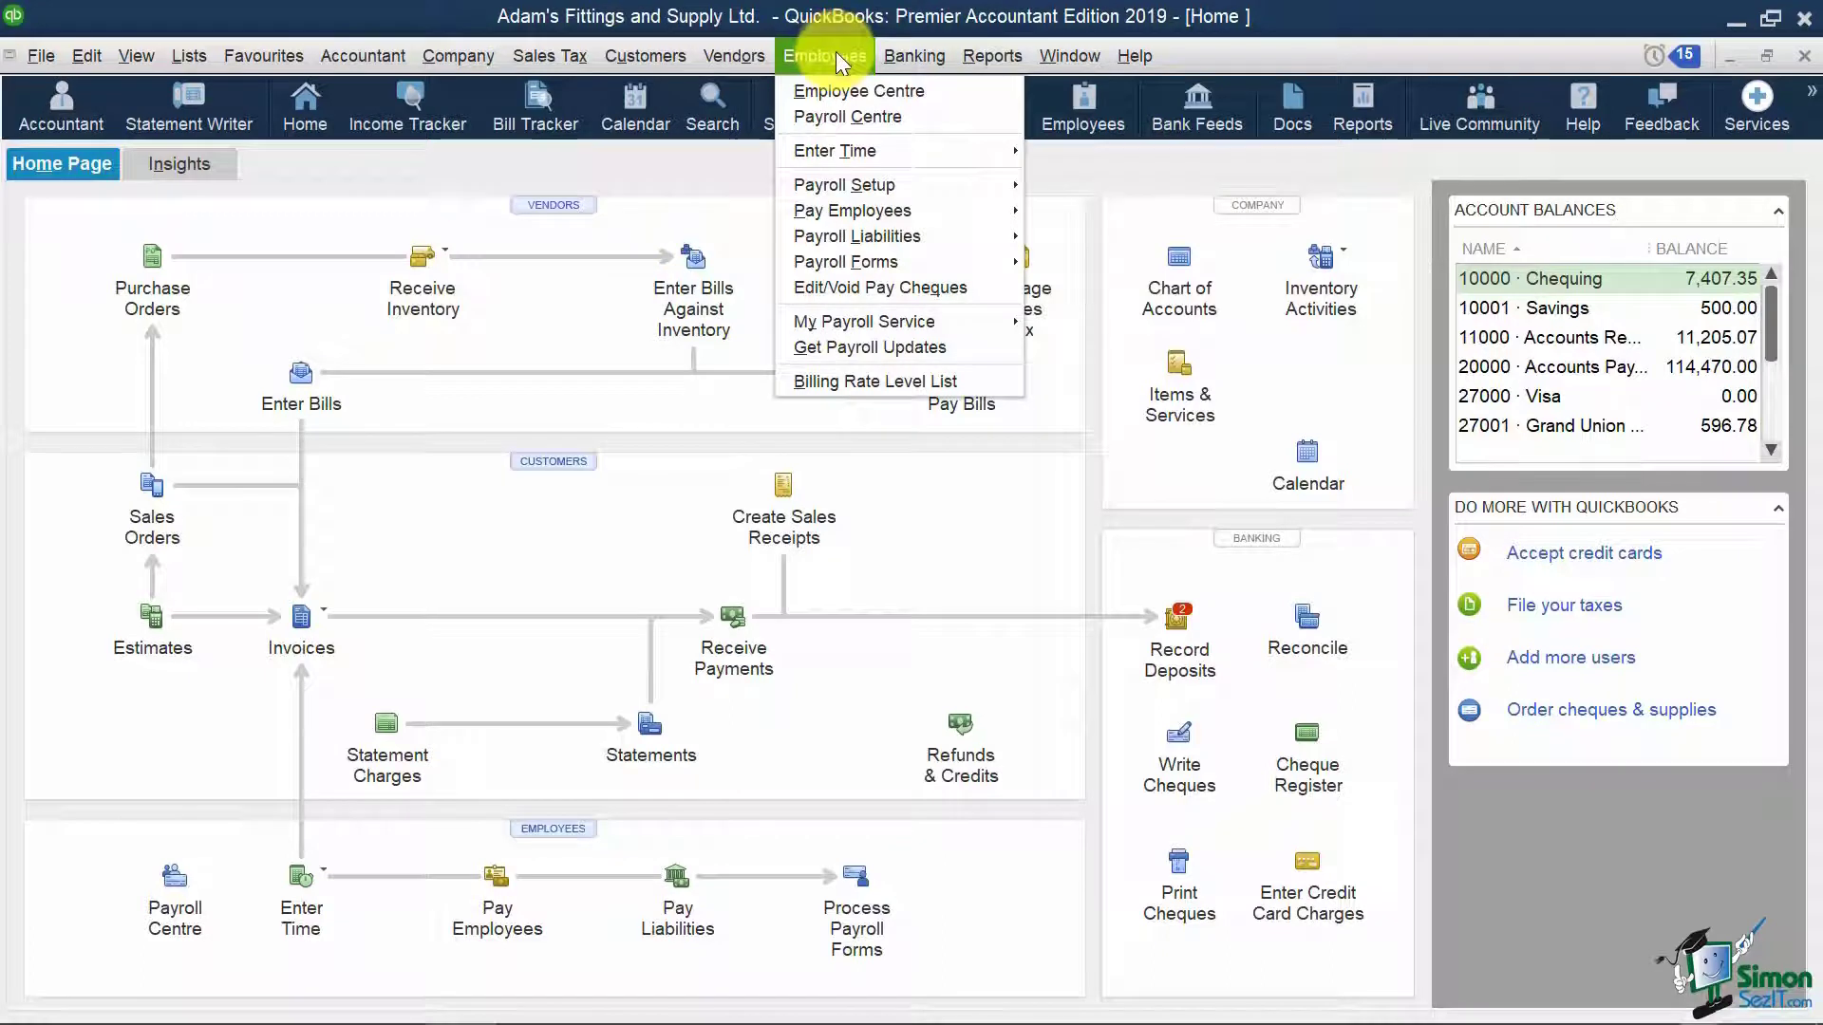
{"action": "left_click", "coordinate": [954, 116]}
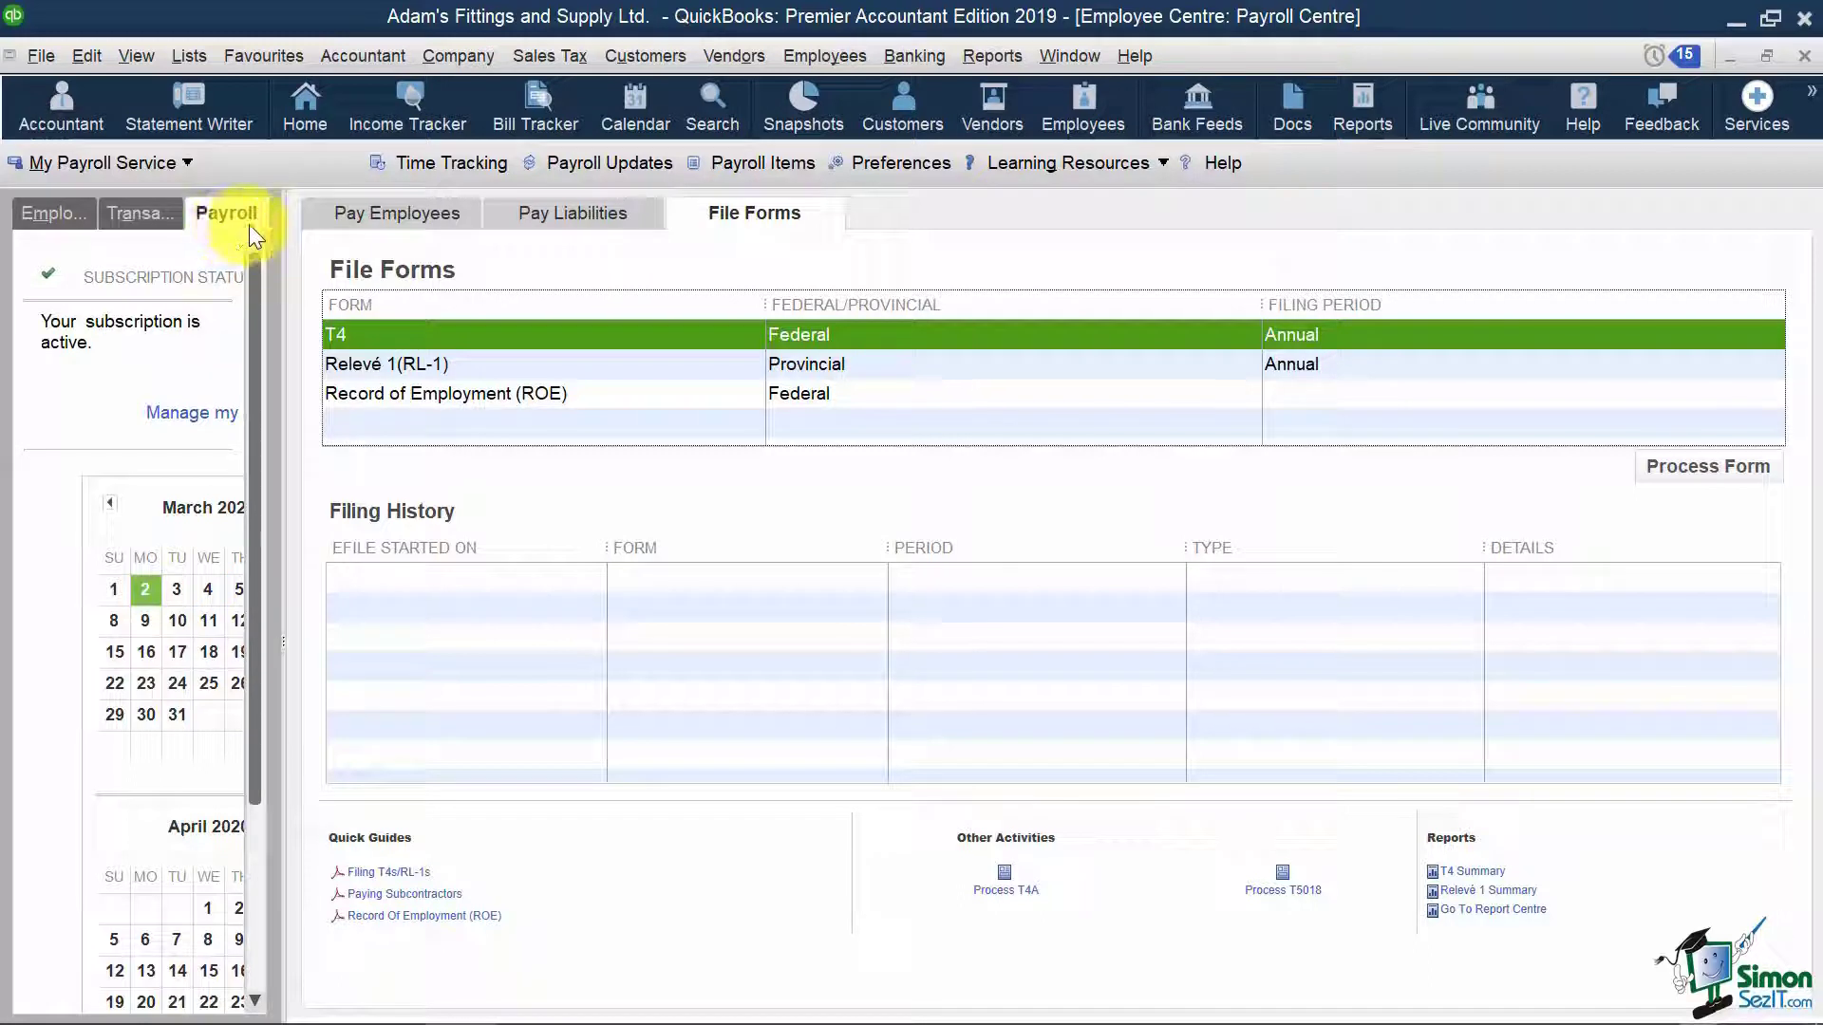
{"action": "left_click", "coordinate": [455, 219]}
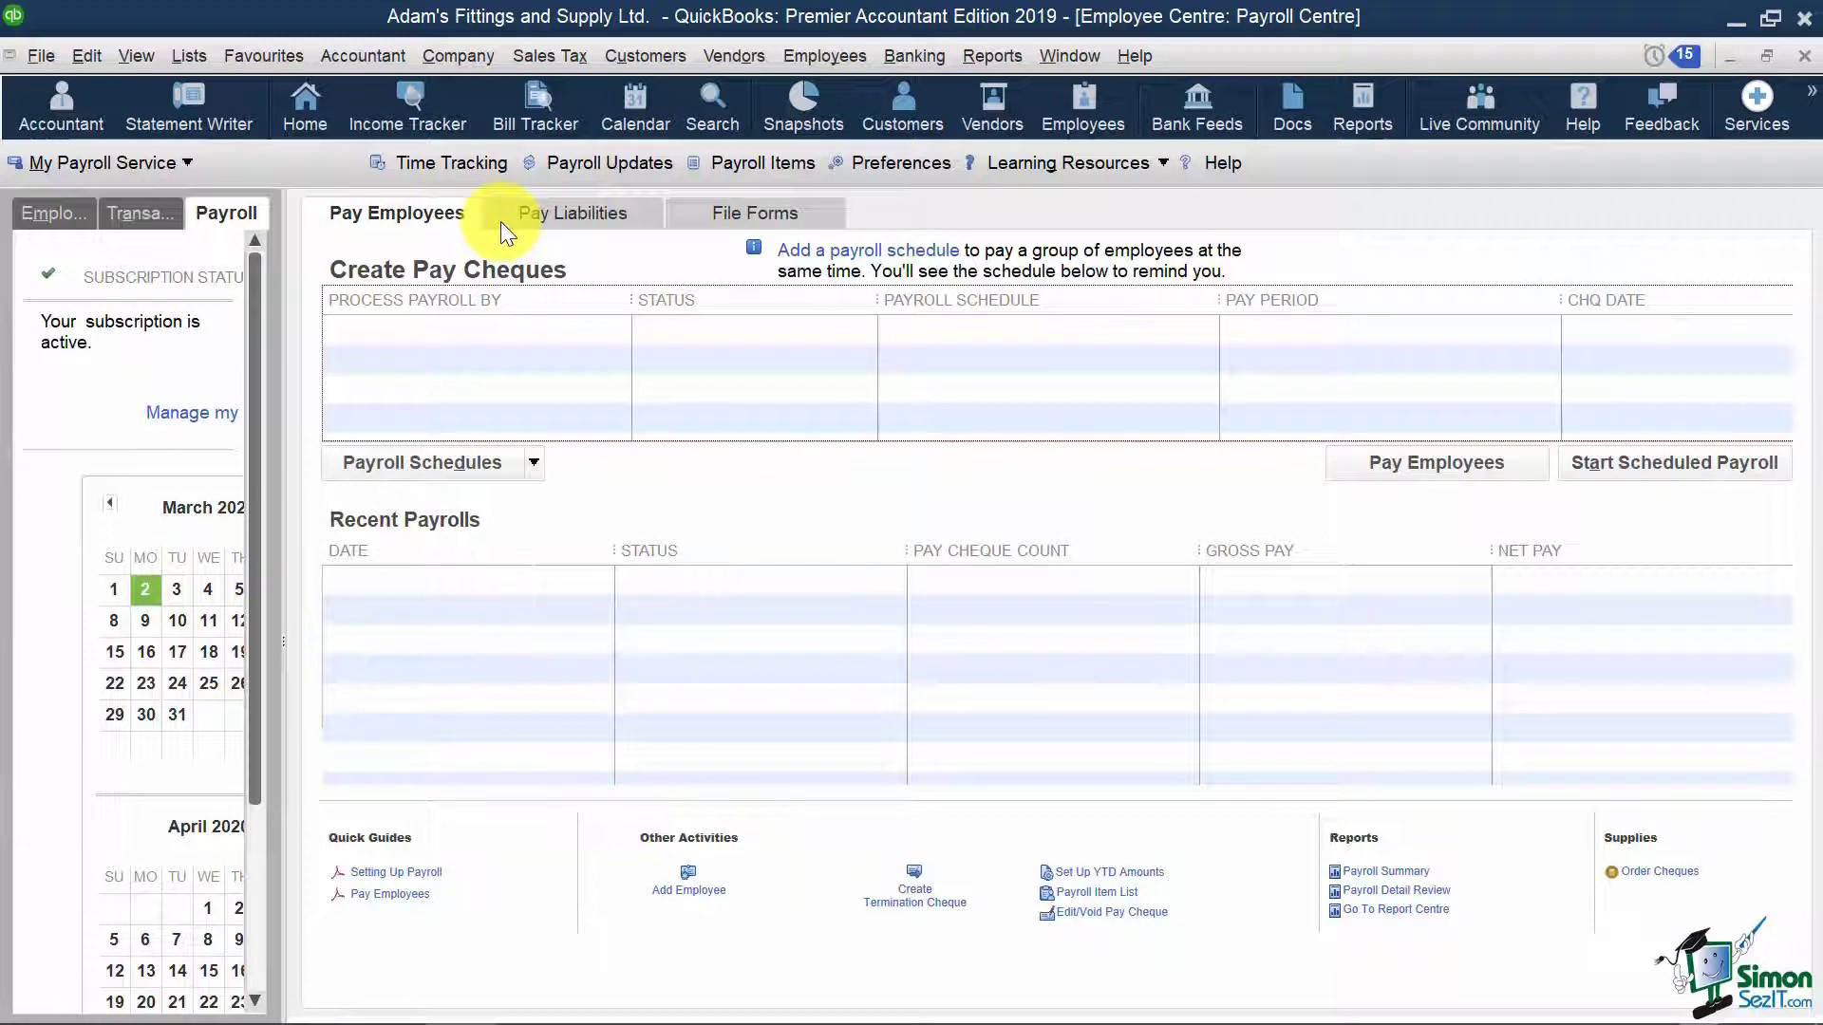
Create a new payroll schedule named 'Semimonthly' with a Semimonthly (Twice a month) frequency
{"action": "left_click", "coordinate": [534, 464]}
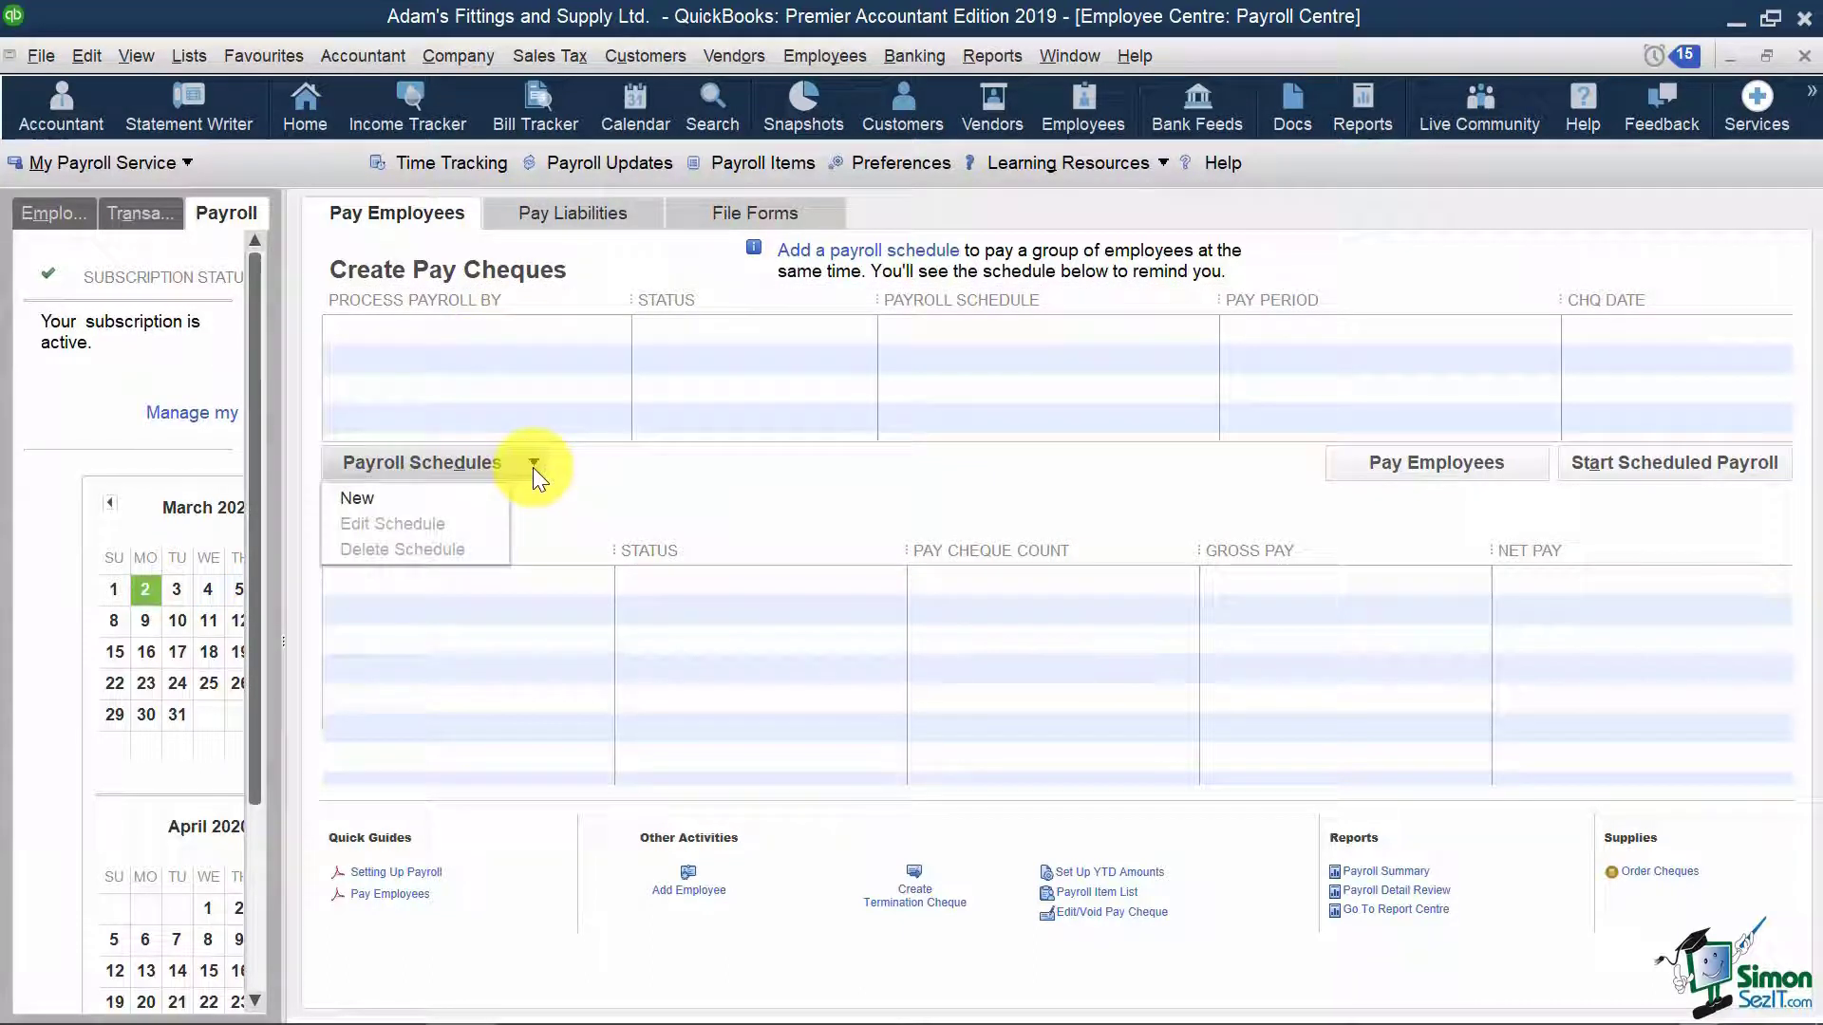
{"action": "left_click", "coordinate": [401, 491]}
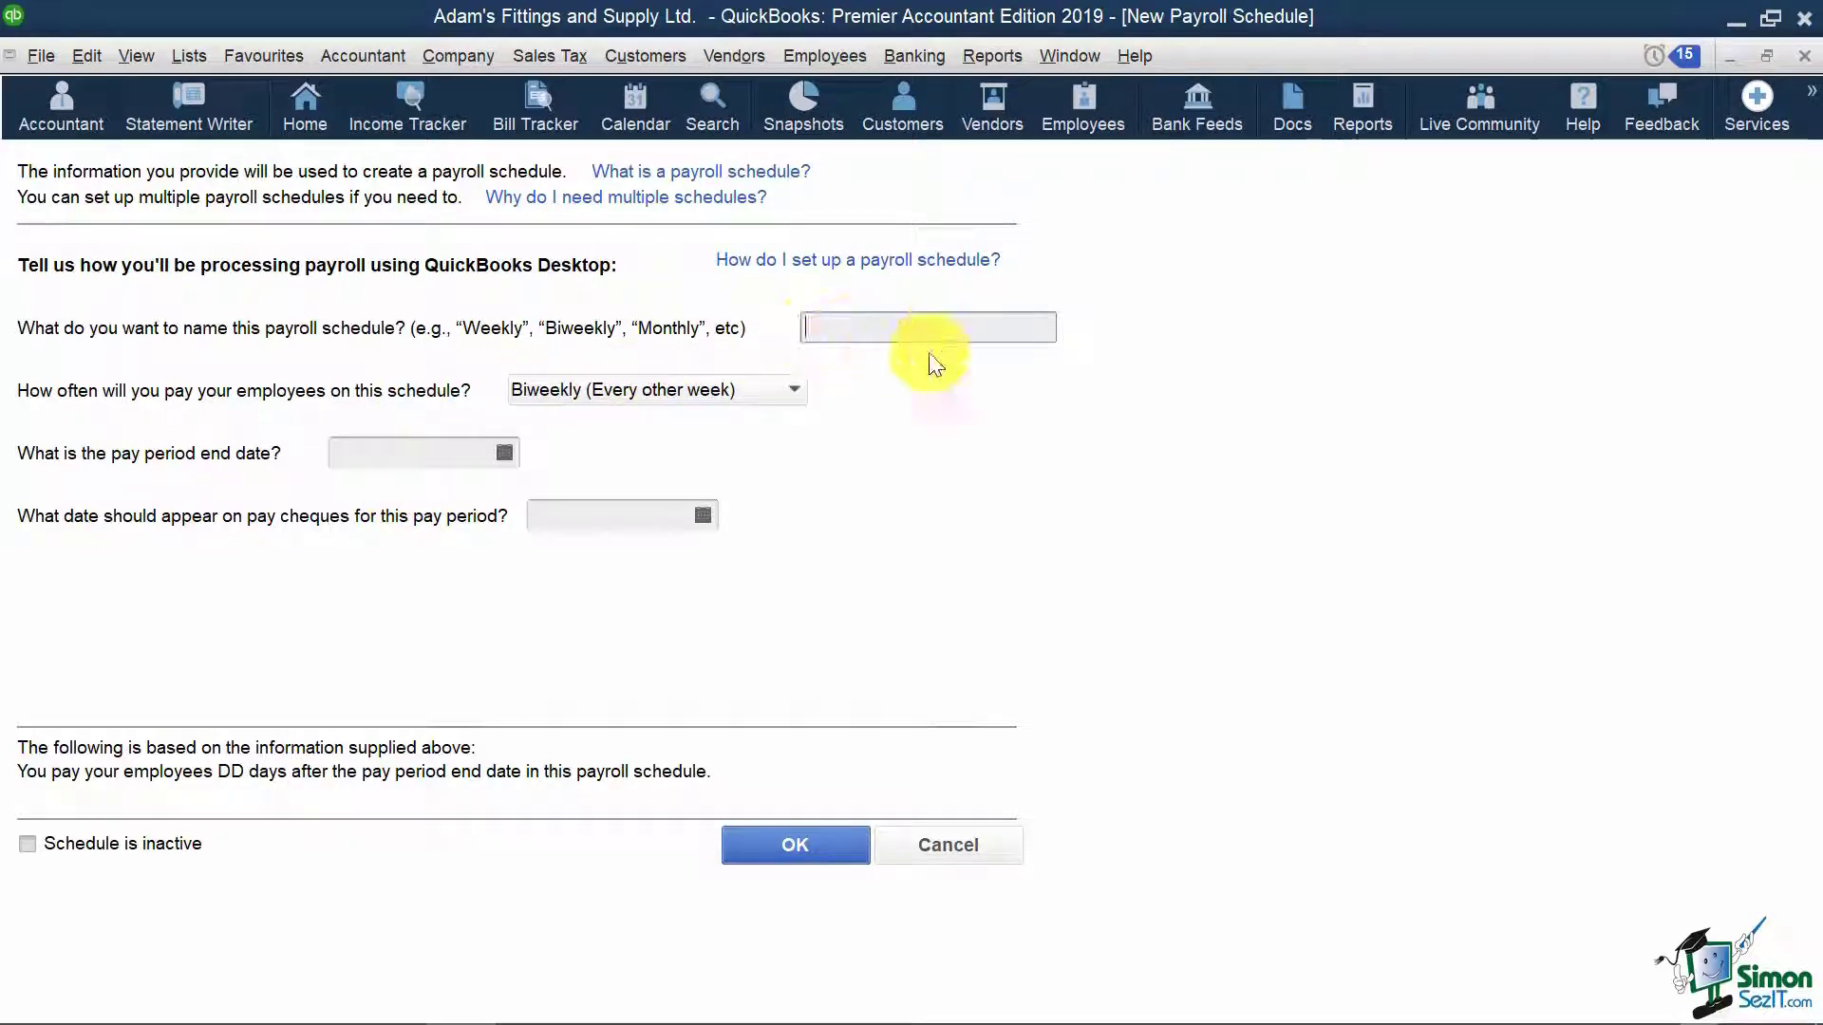
{"action": "type", "text": "Semi"}
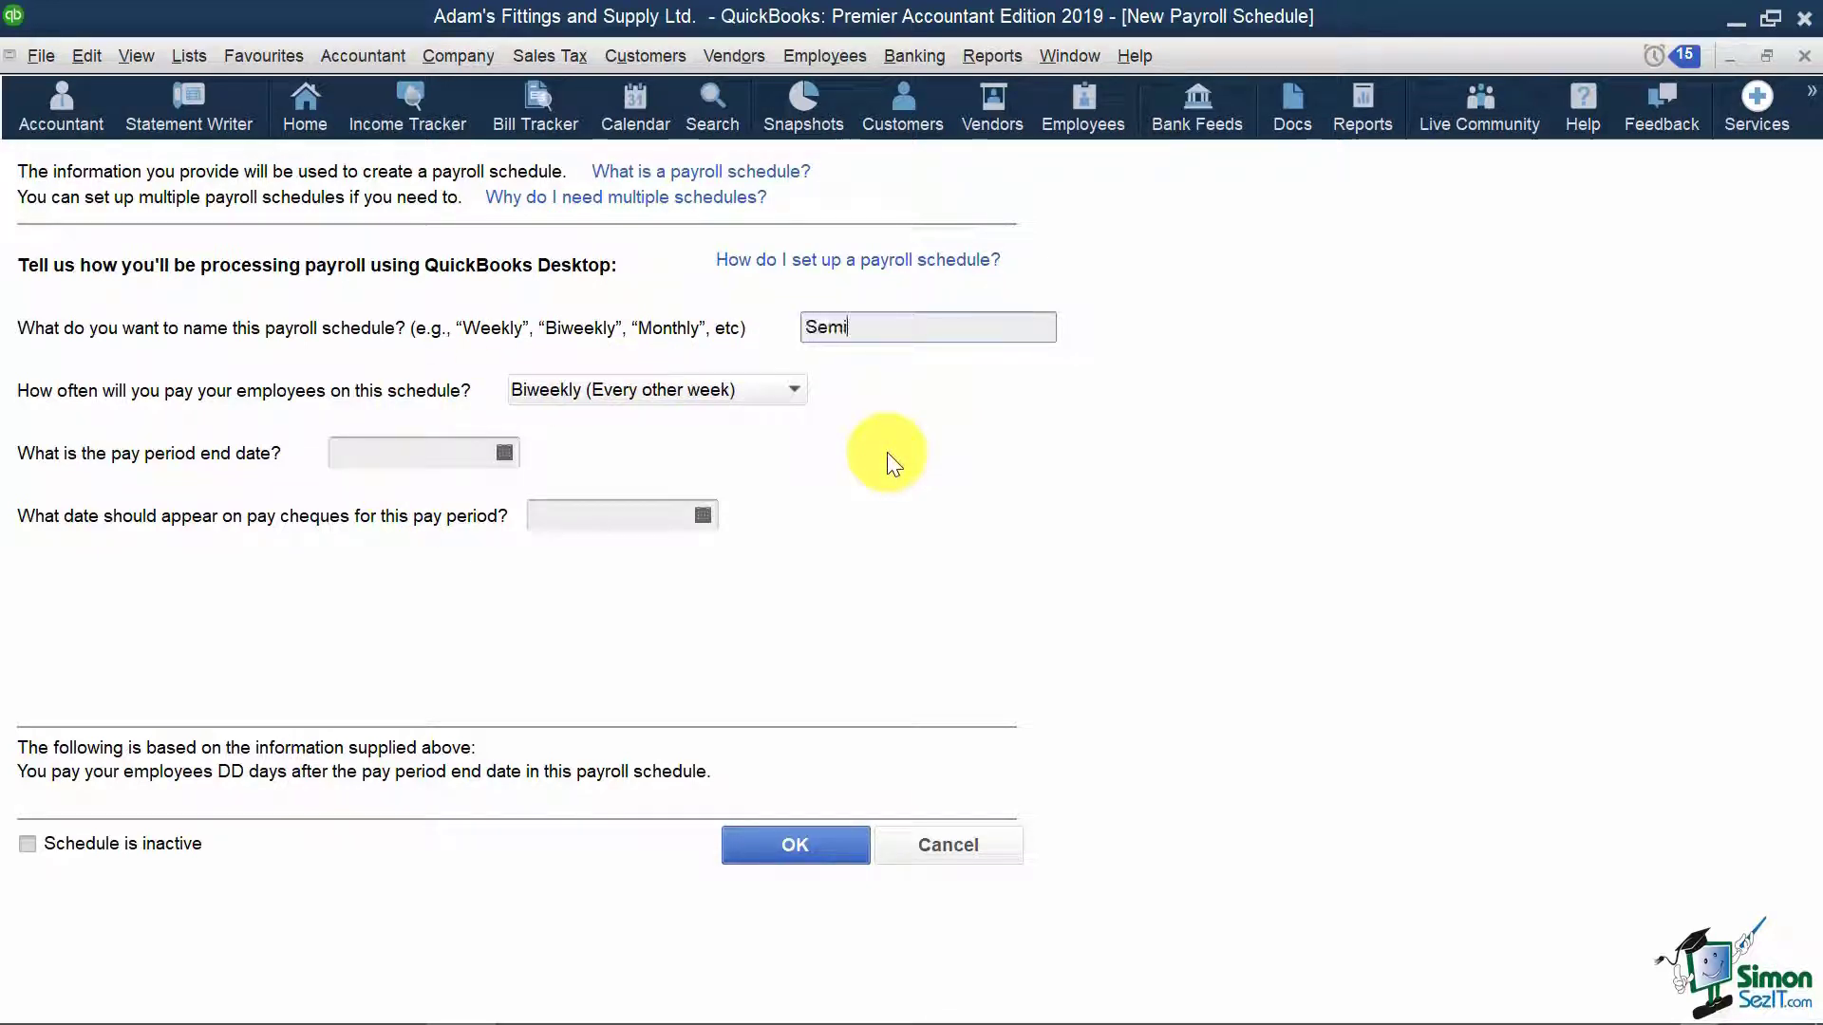
{"action": "type", "text": "monthly"}
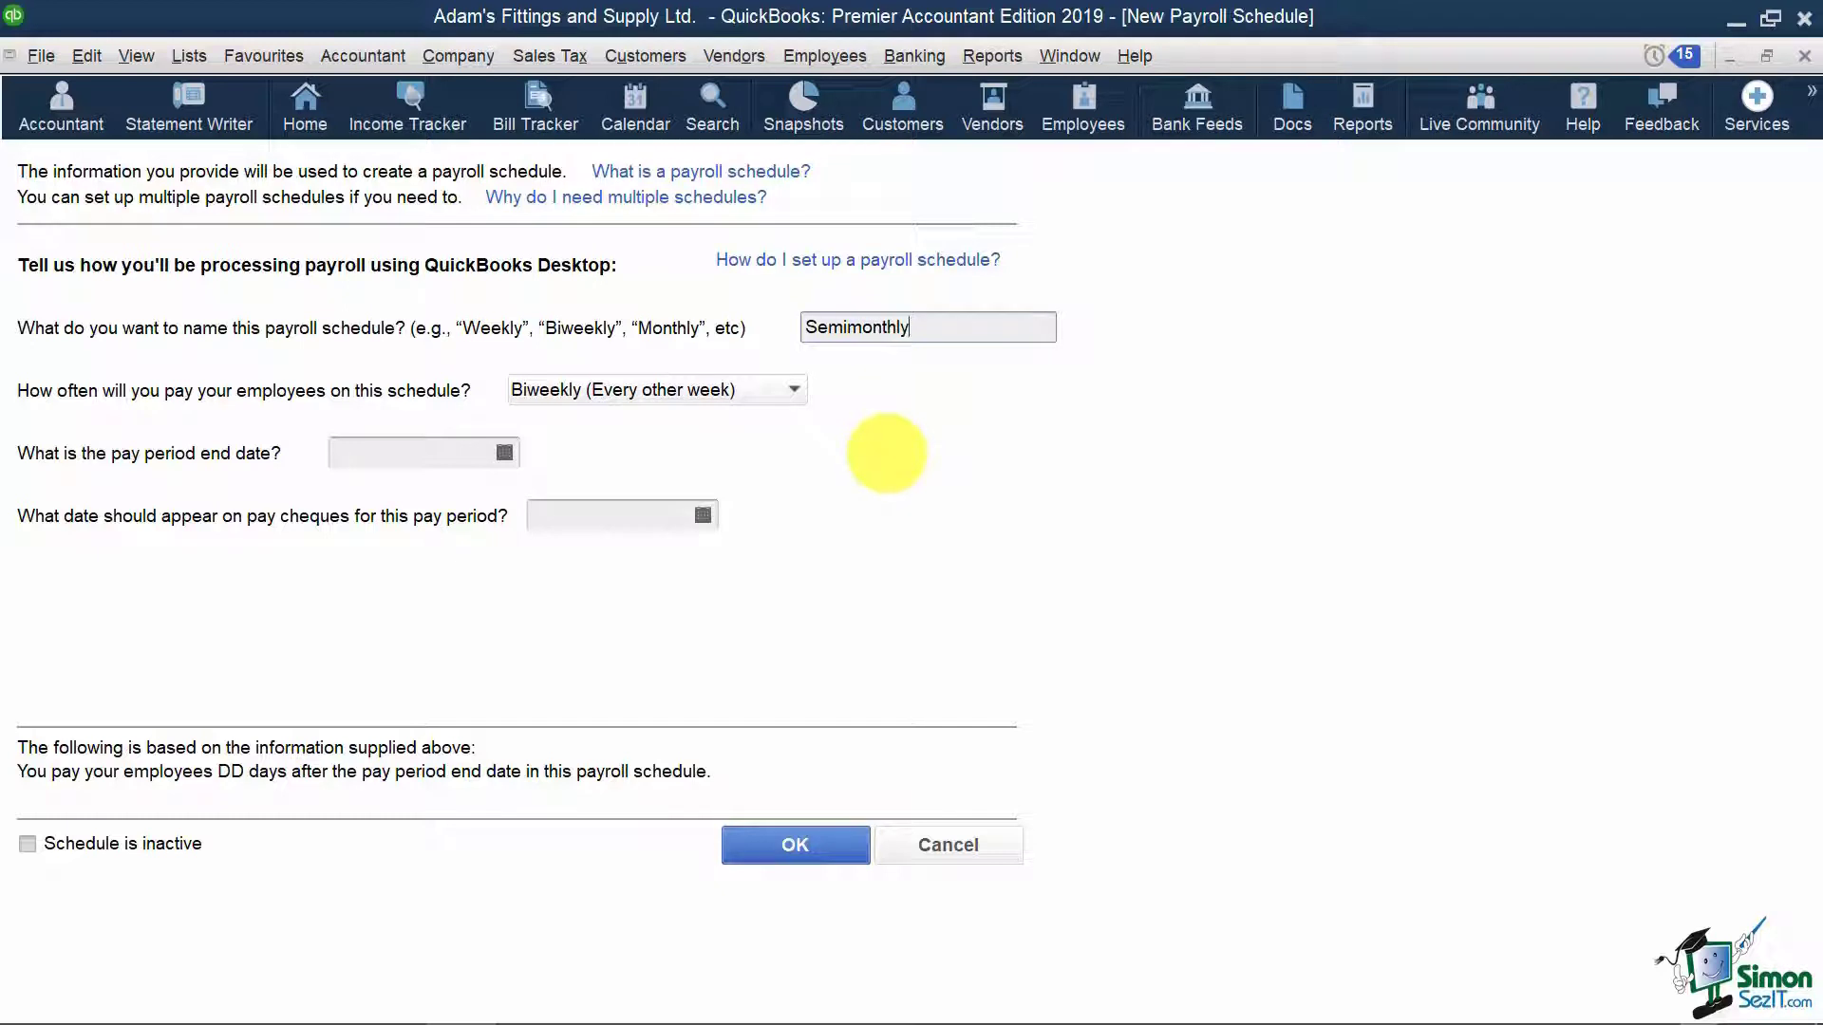
{"action": "left_click", "coordinate": [782, 393]}
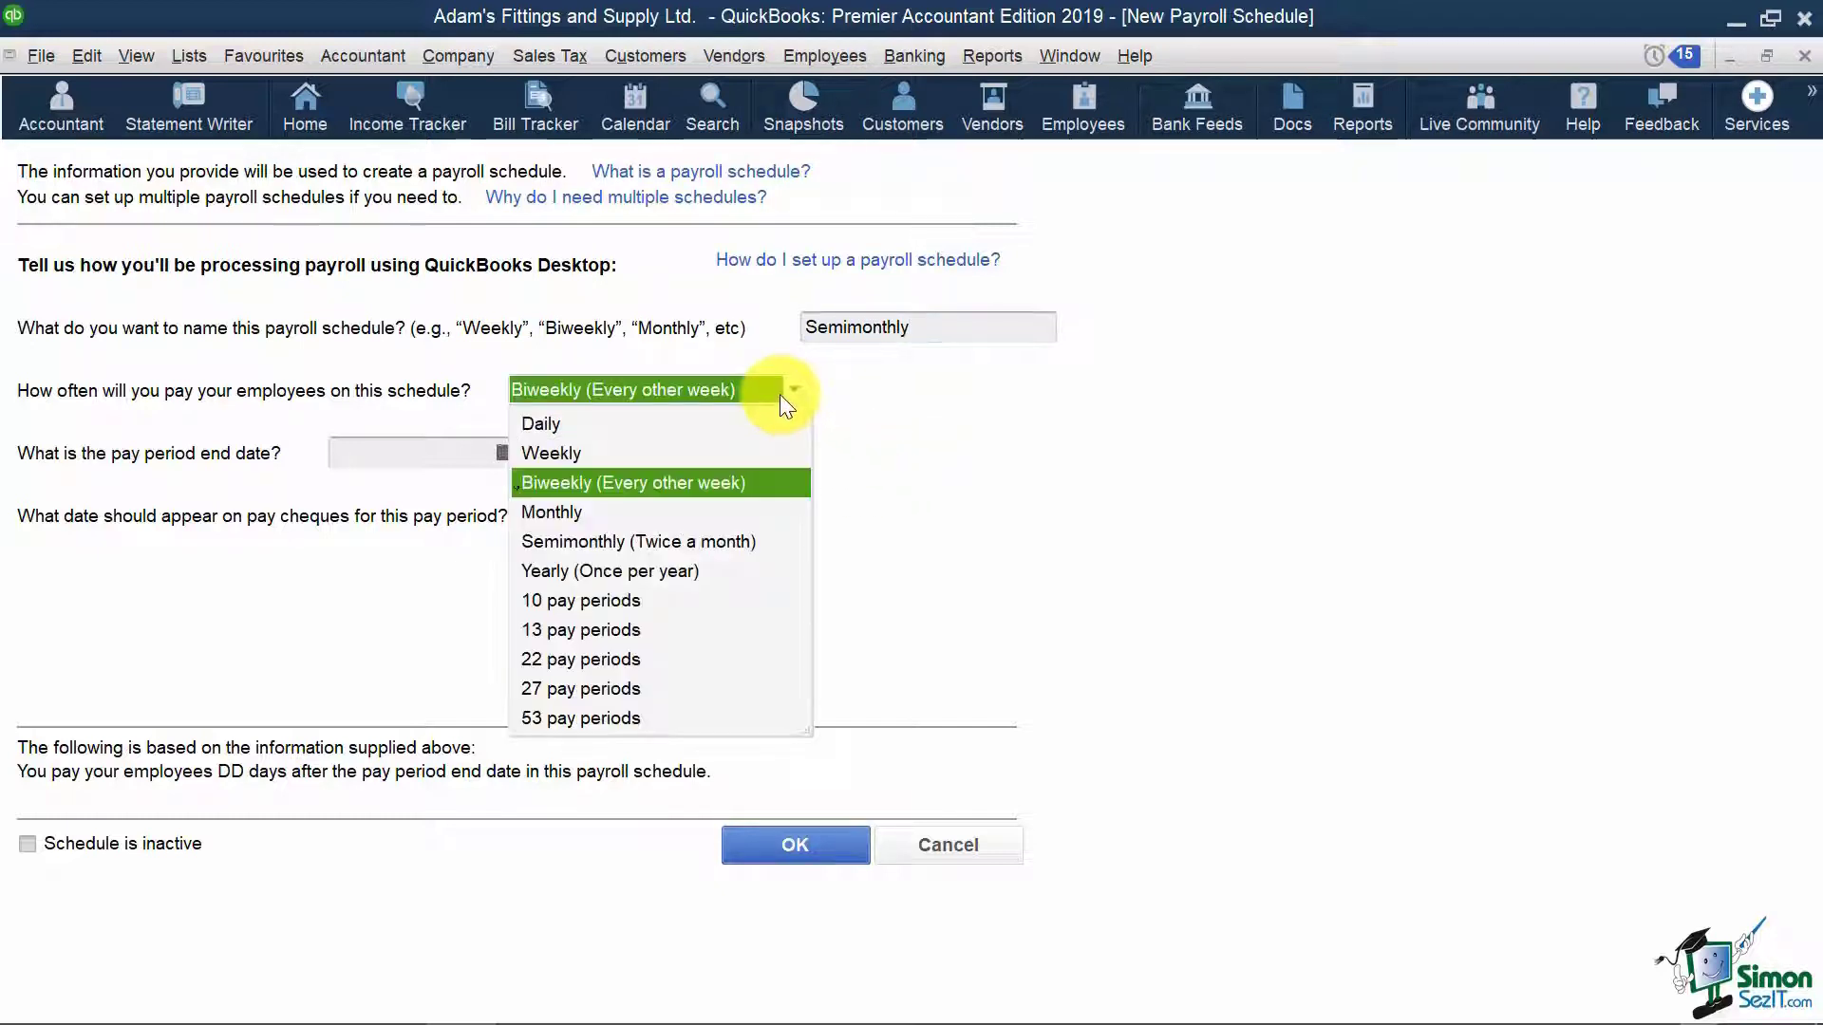
{"action": "left_click", "coordinate": [783, 545]}
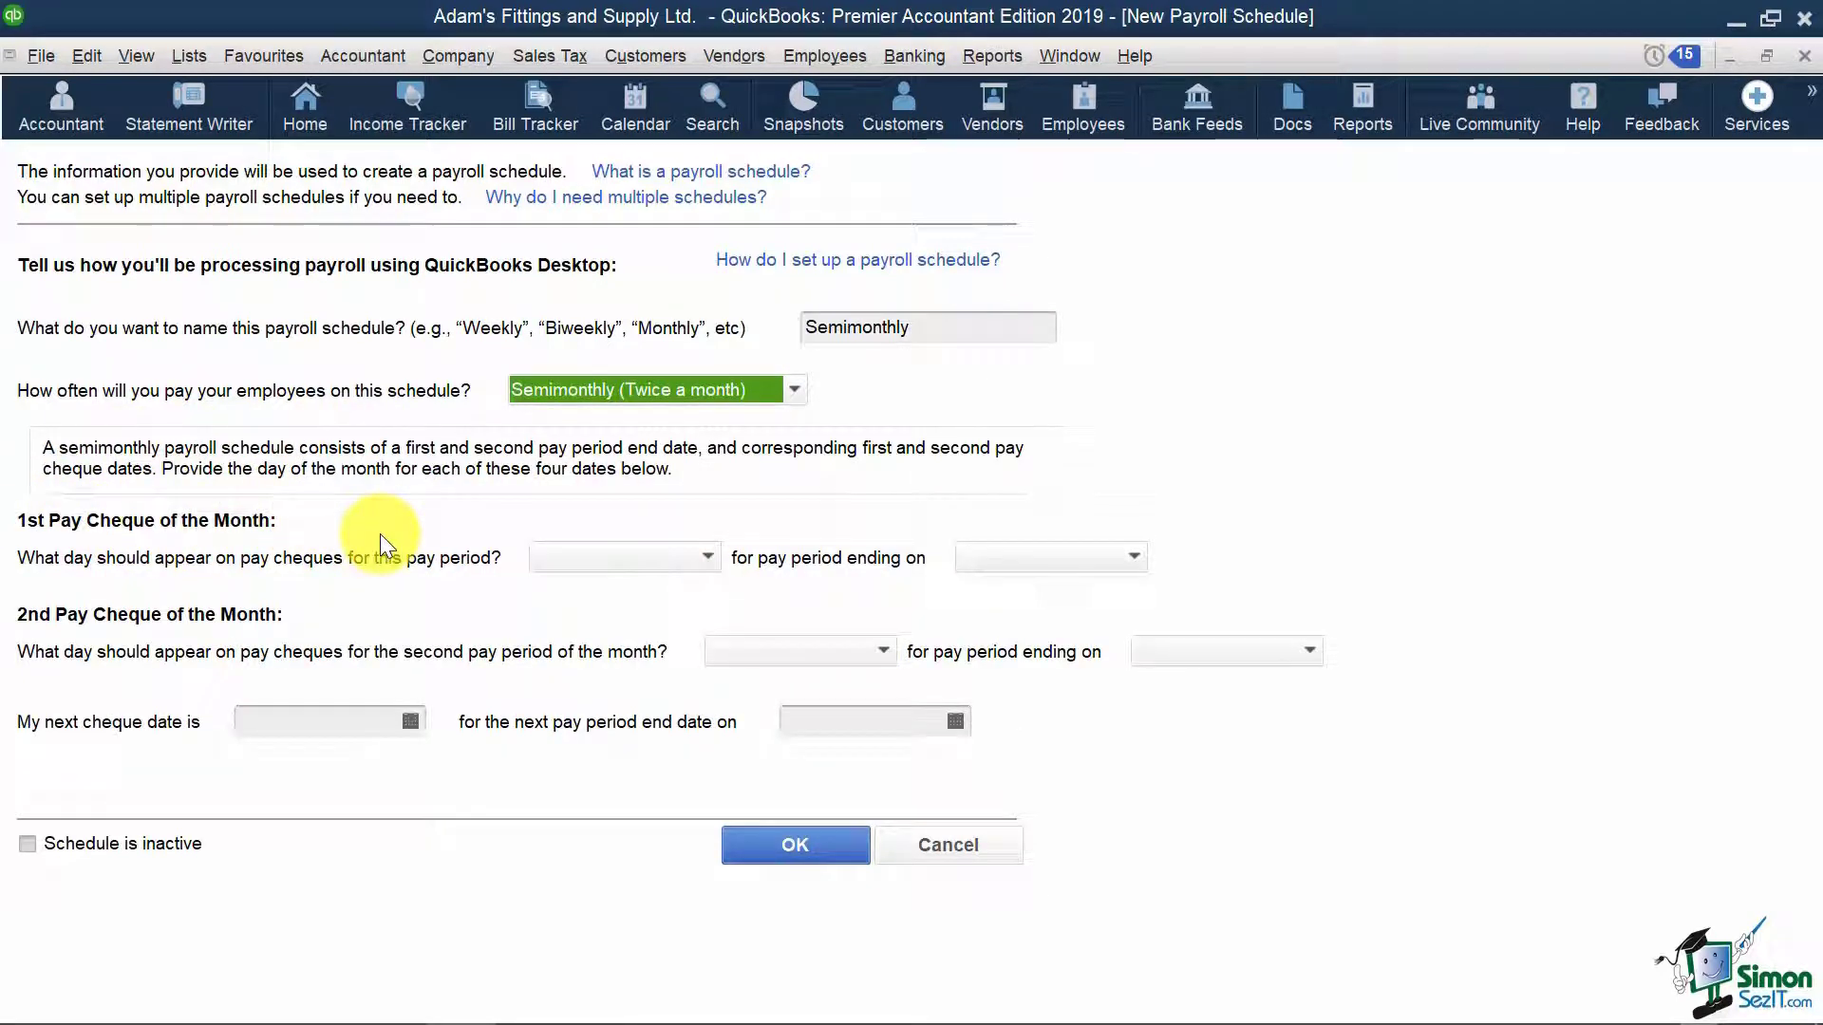
Set the first pay cheque day and first period end day to the 15
{"action": "left_click", "coordinate": [688, 558]}
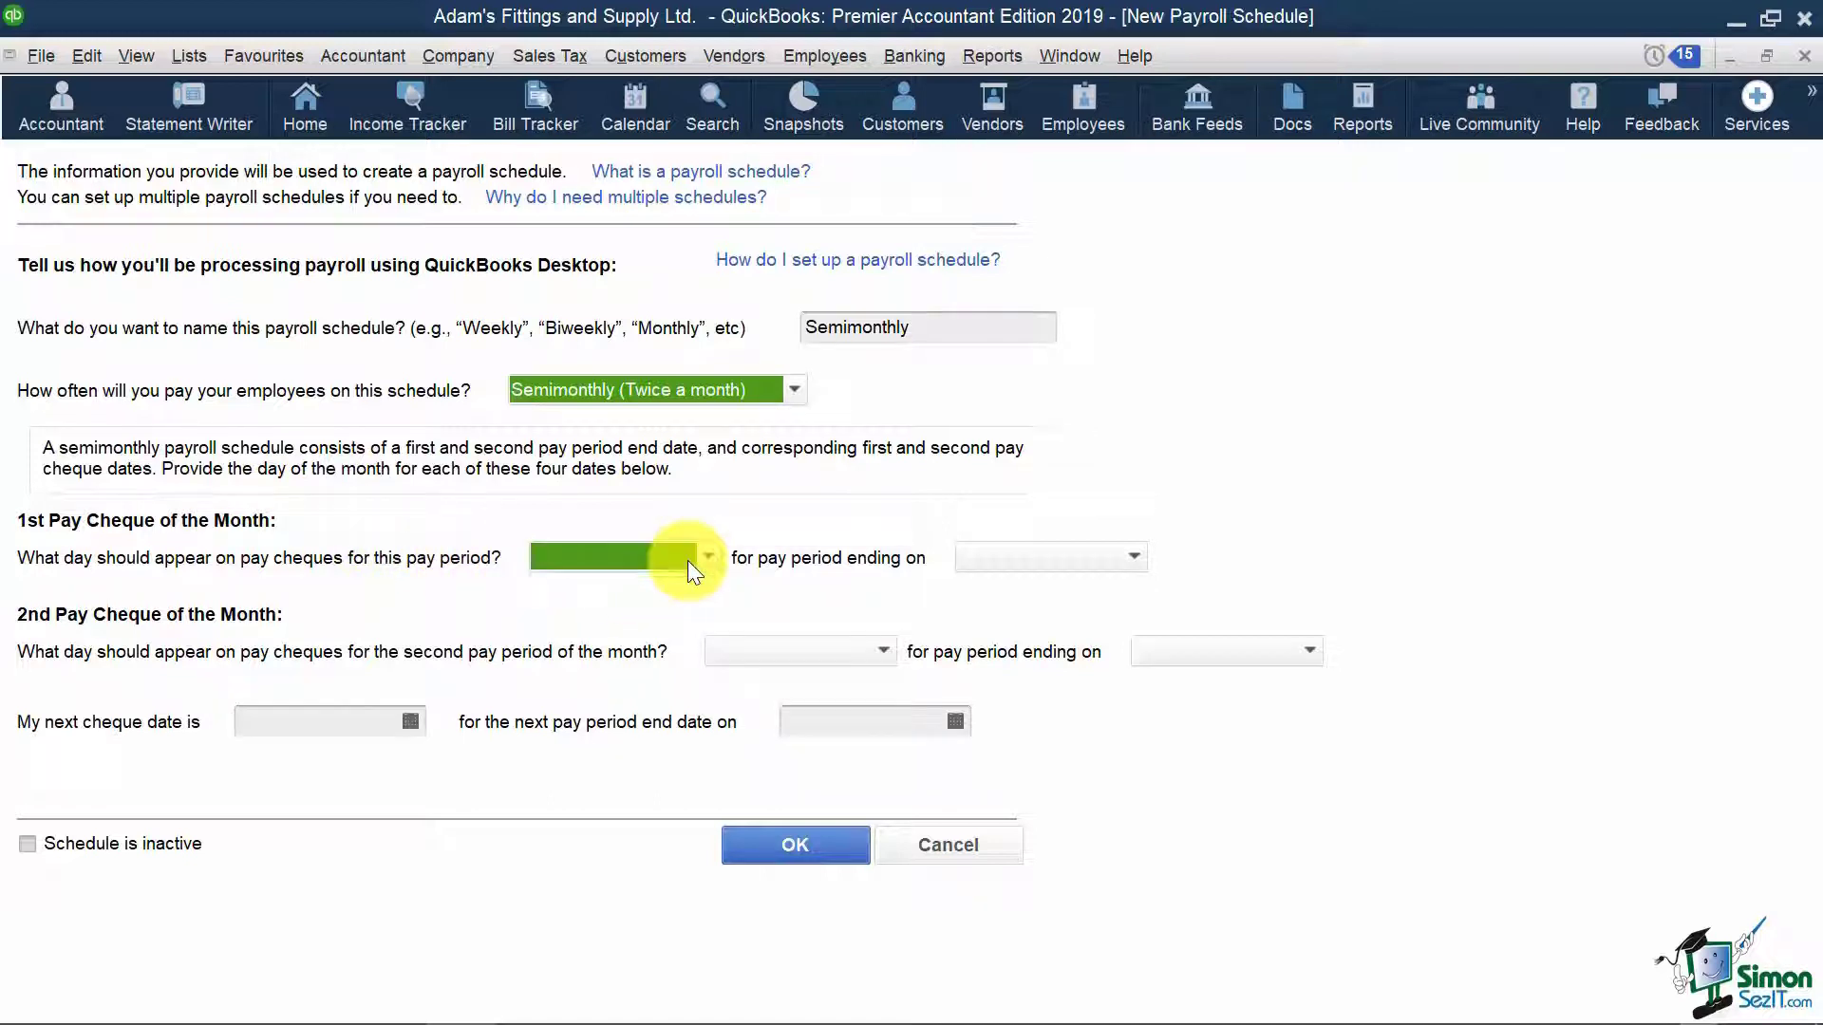
{"action": "scroll", "coordinate": [602, 914], "scroll_direction": "down", "scroll_amount": 1}
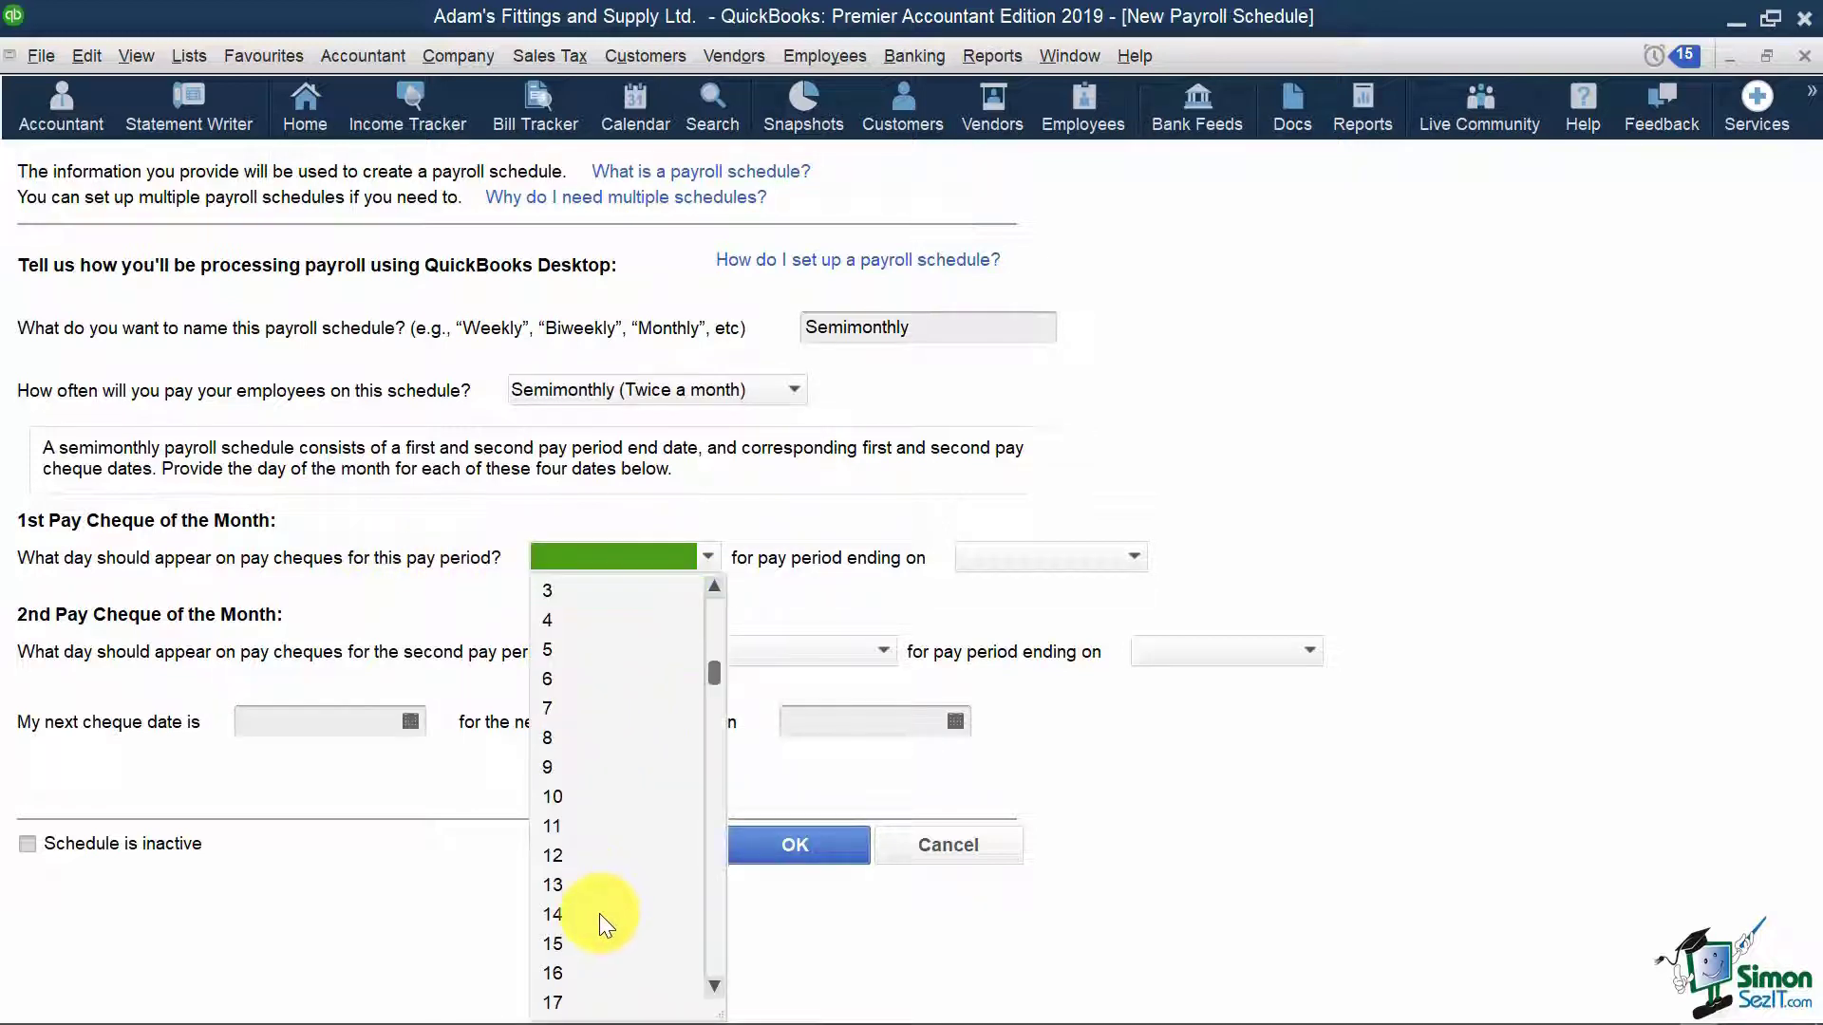
{"action": "left_click", "coordinate": [556, 942]}
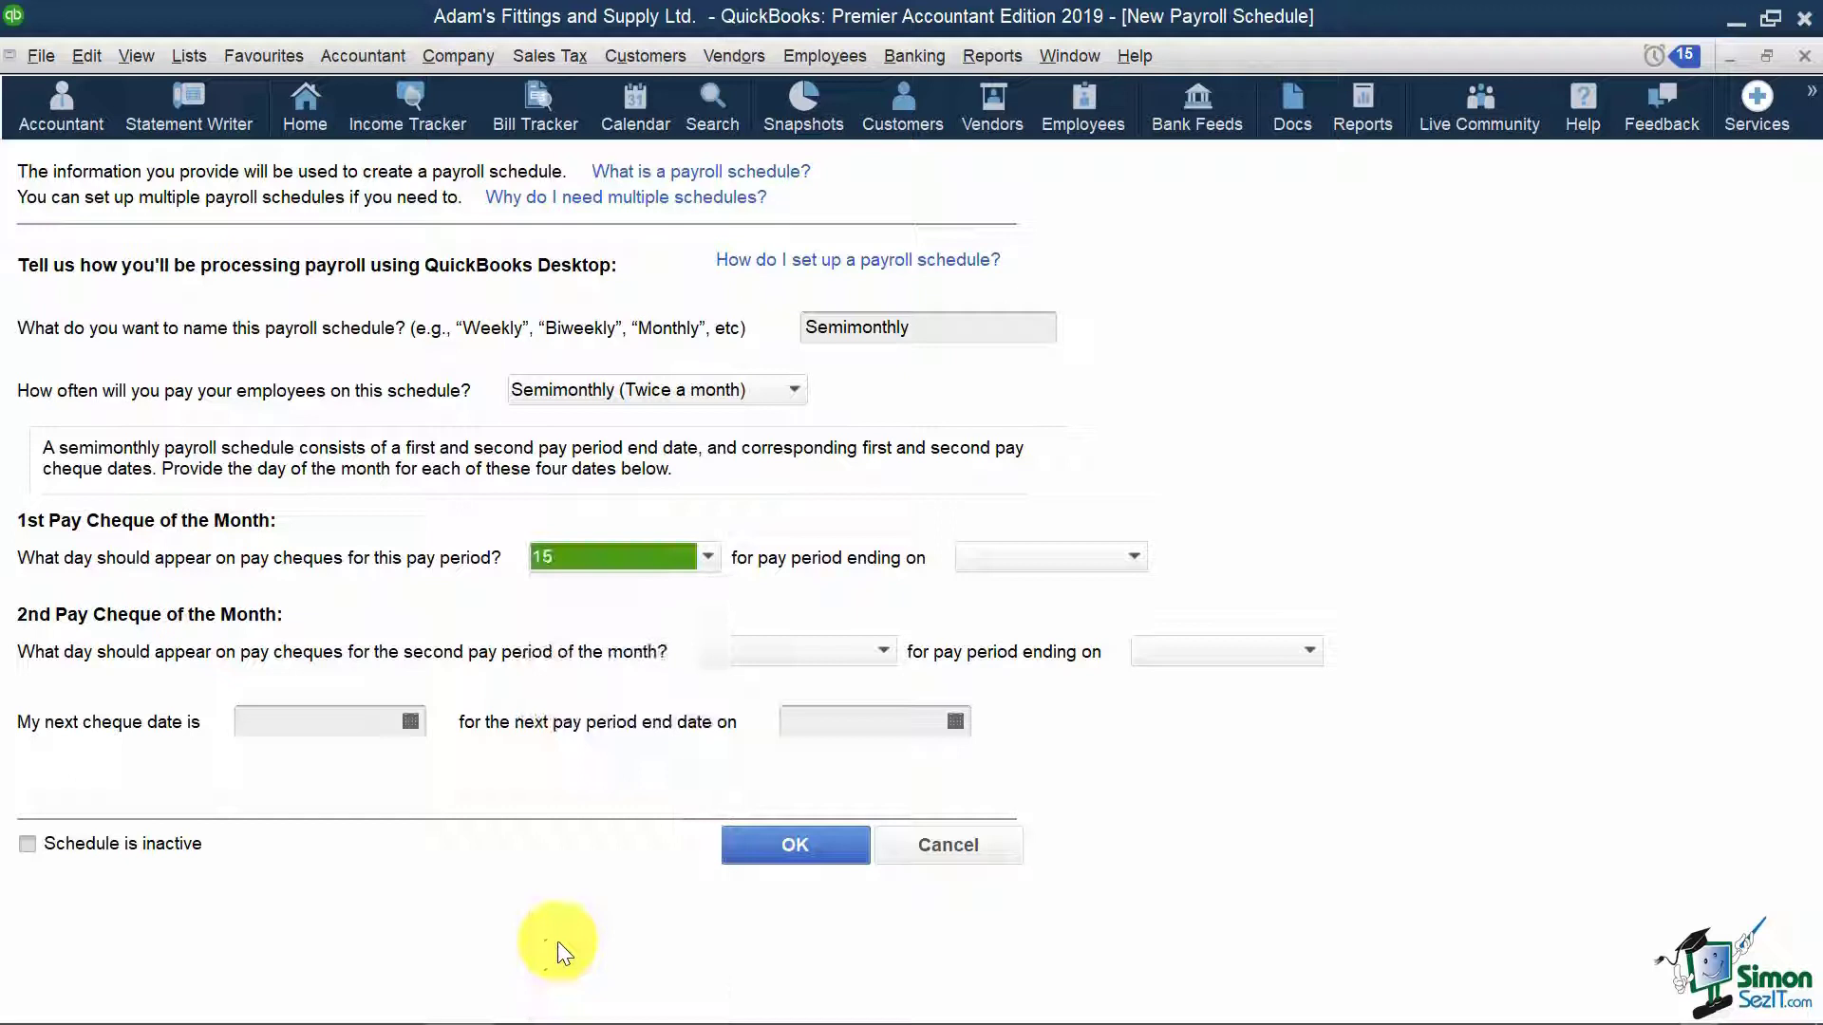
{"action": "left_click", "coordinate": [1116, 556]}
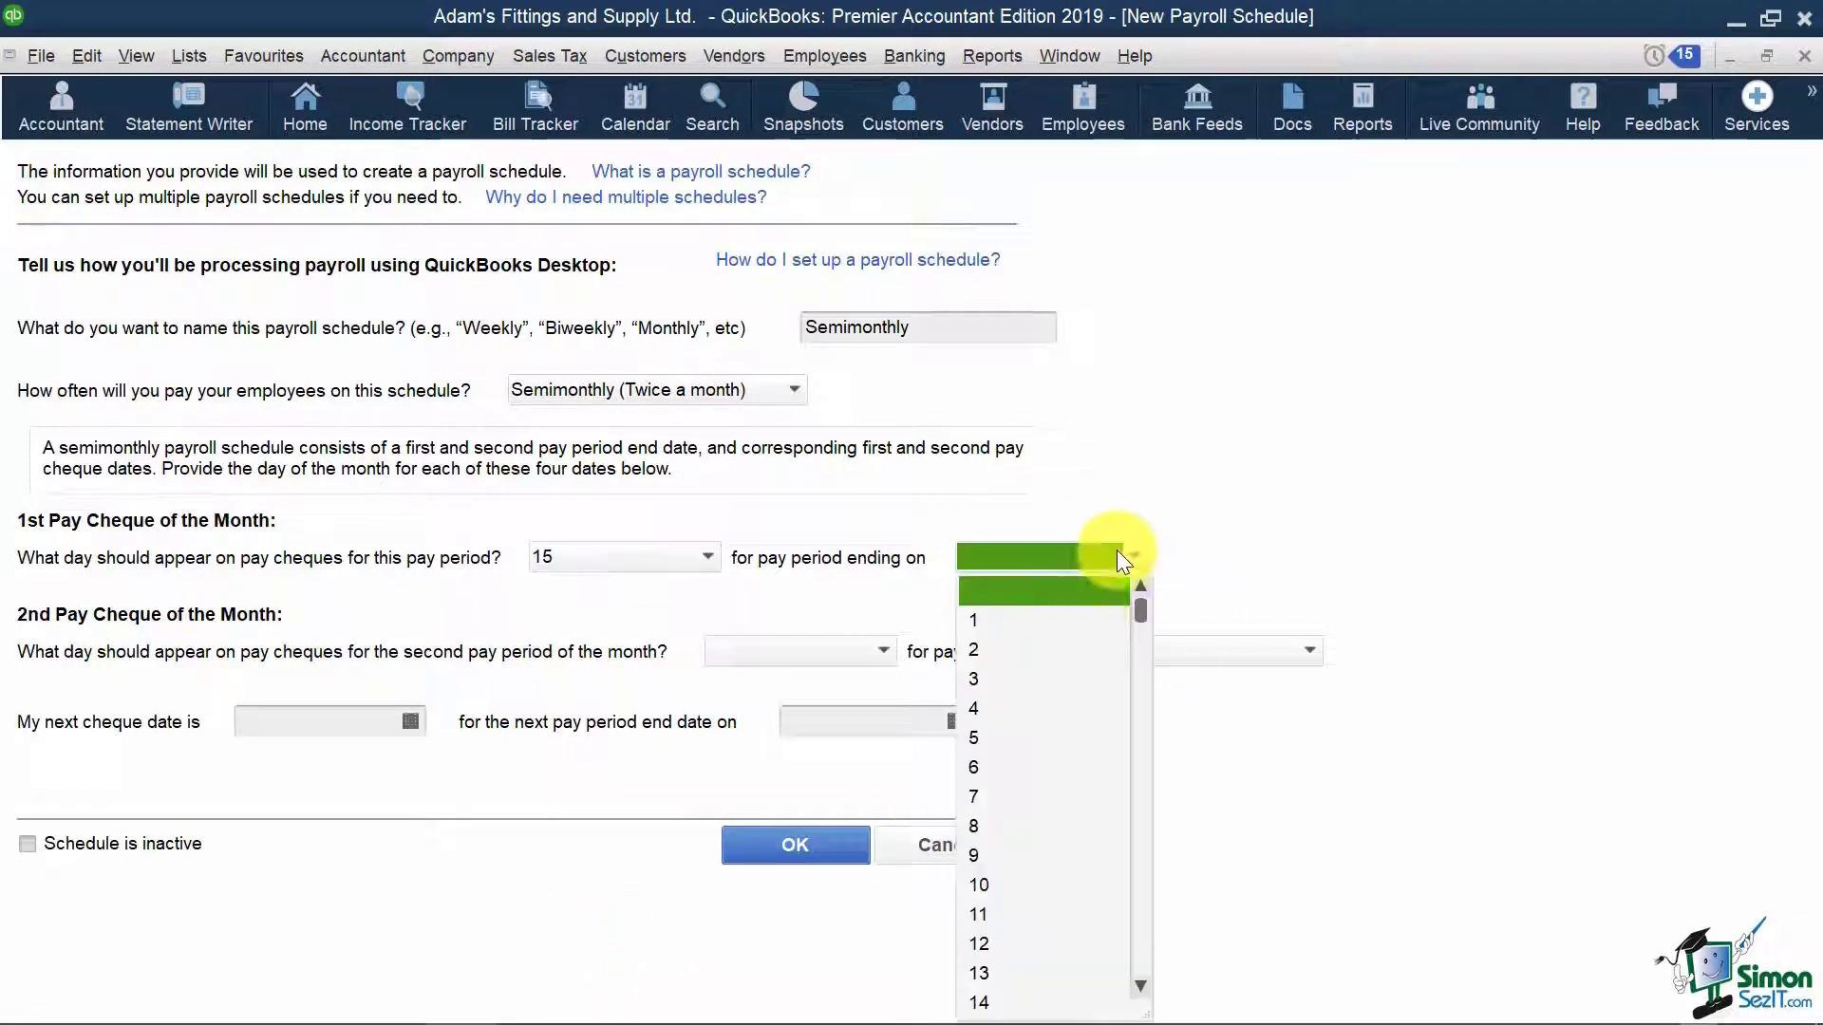
{"action": "scroll", "coordinate": [1035, 788], "scroll_direction": "down", "scroll_amount": 1}
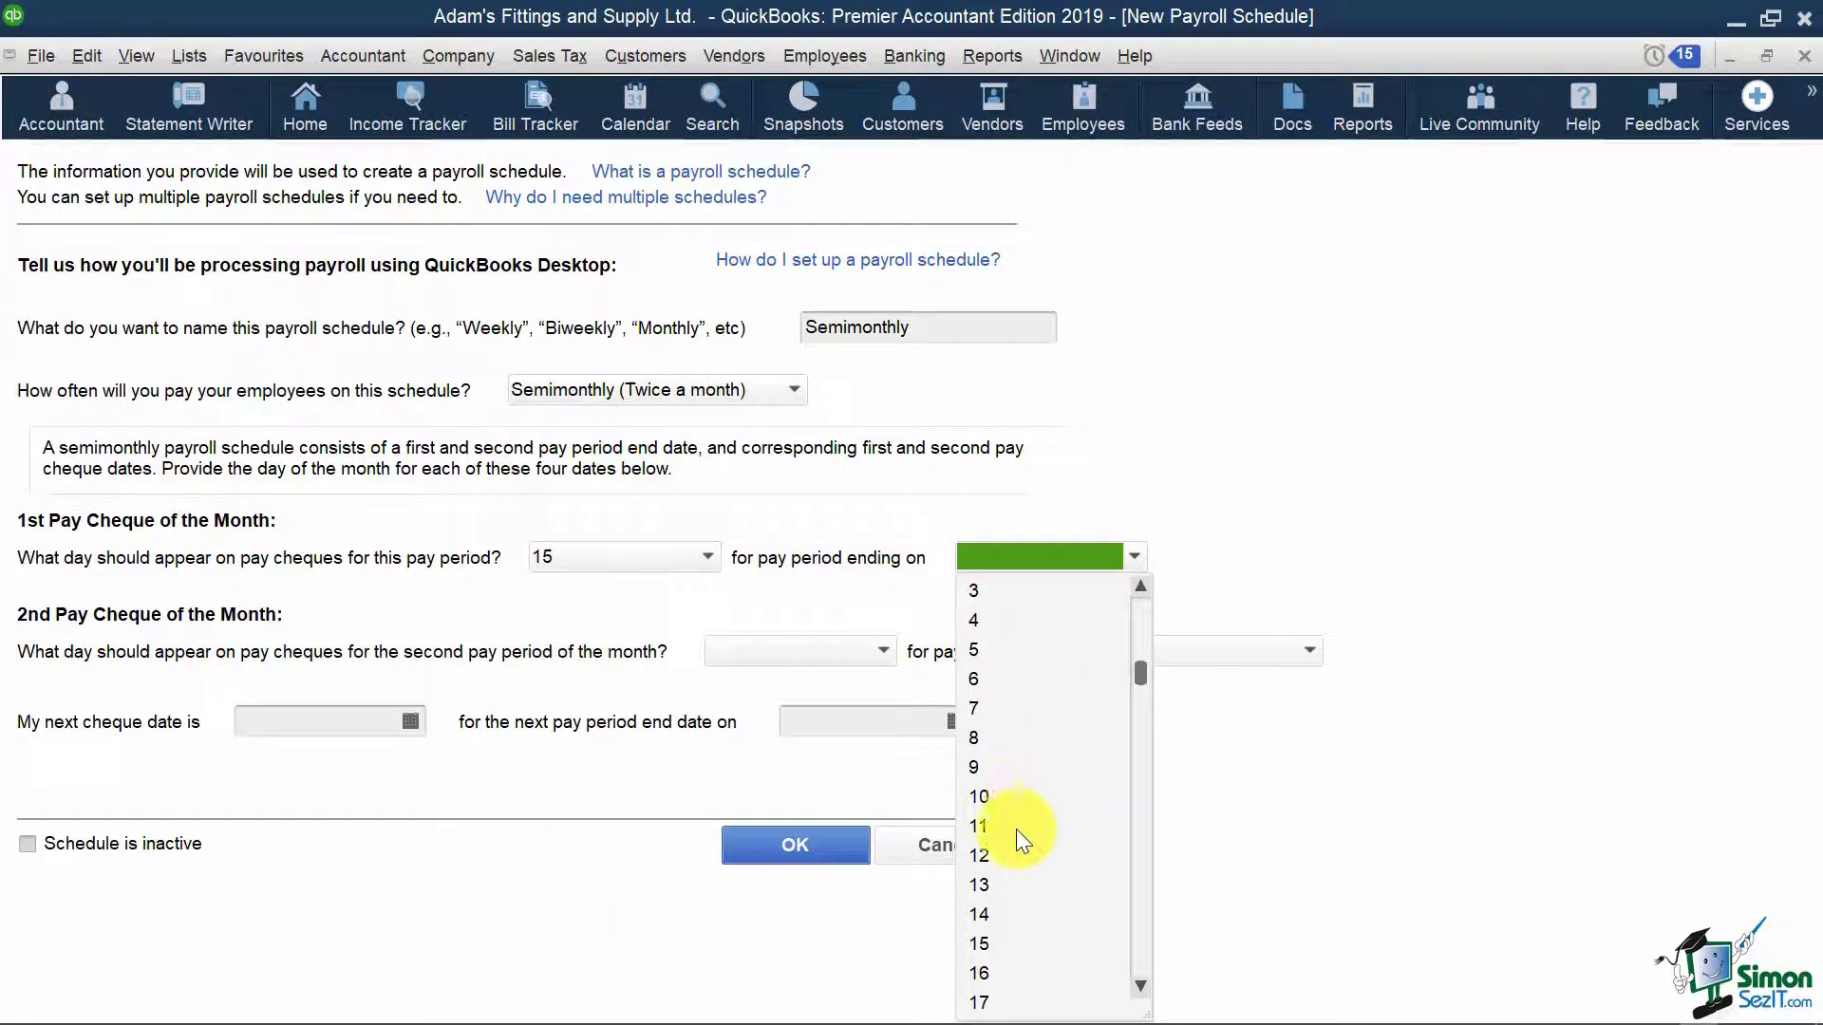
{"action": "left_click", "coordinate": [985, 945]}
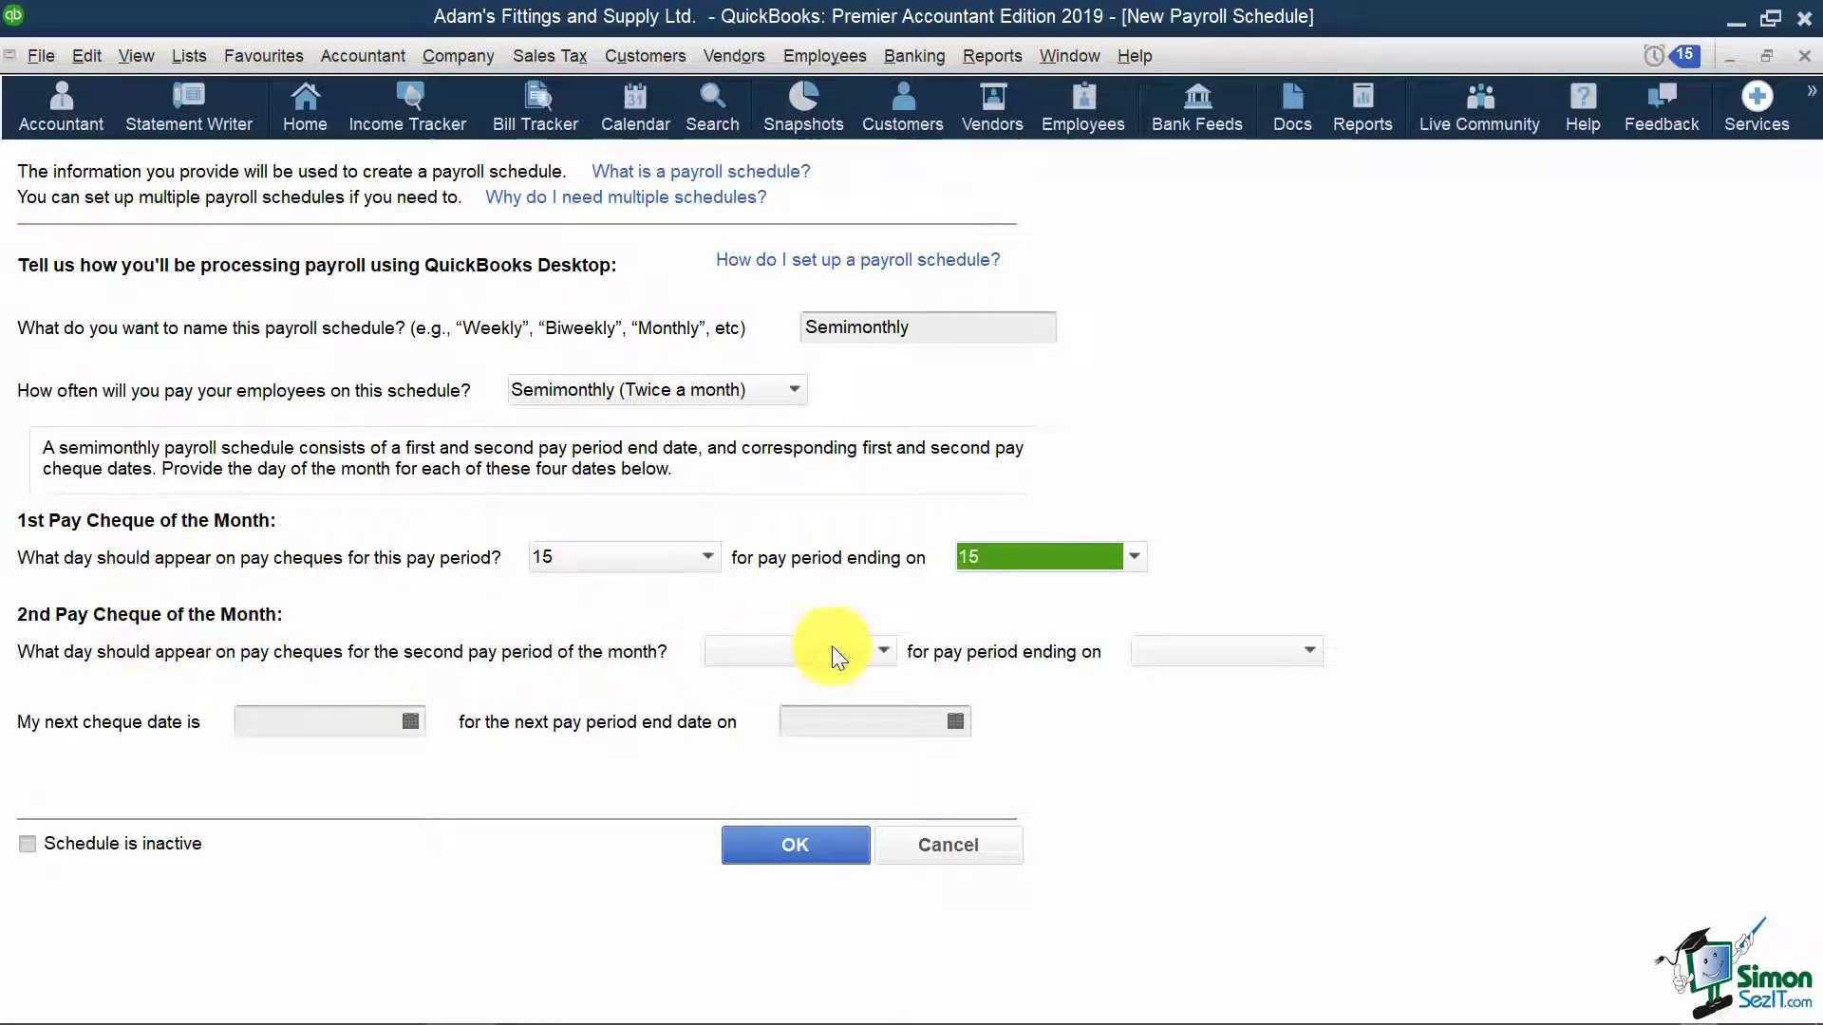
Set the second pay cheque day and second period end to the last day of month
{"action": "left_click", "coordinate": [873, 651]}
{"action": "scroll", "coordinate": [845, 587], "scroll_direction": "down", "scroll_amount": 4}
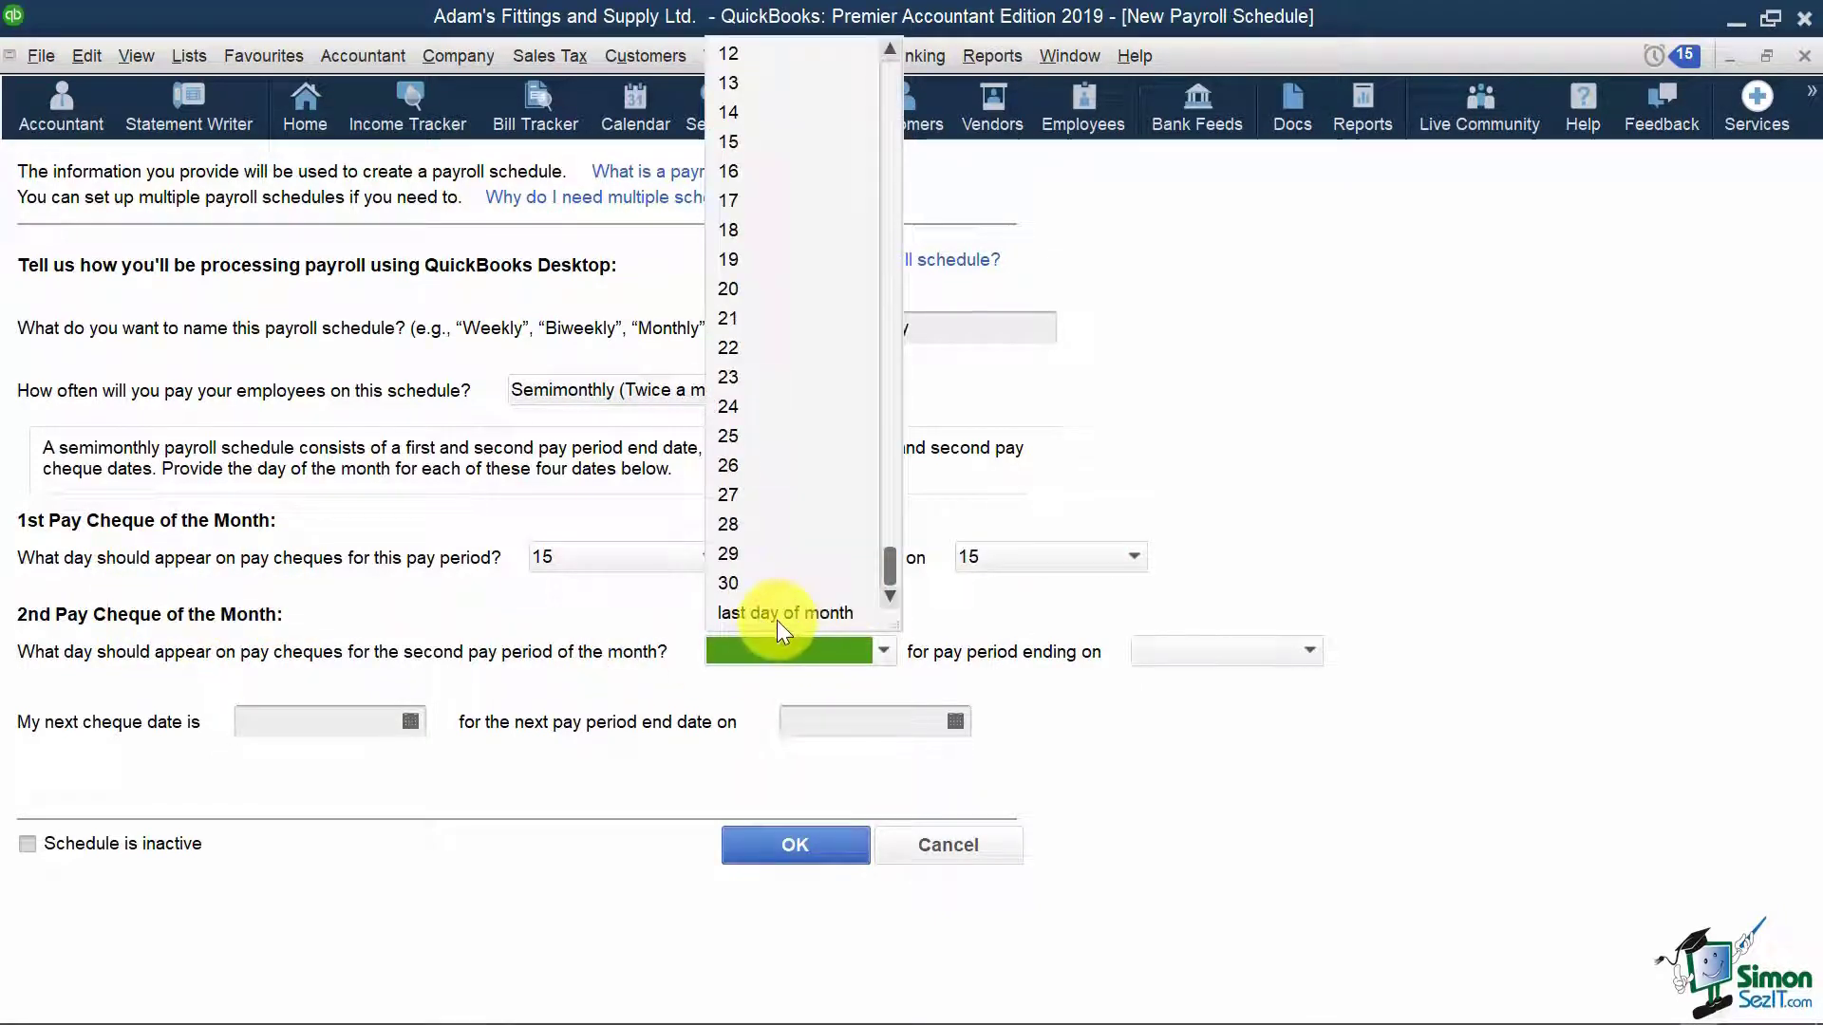
{"action": "left_click", "coordinate": [805, 614]}
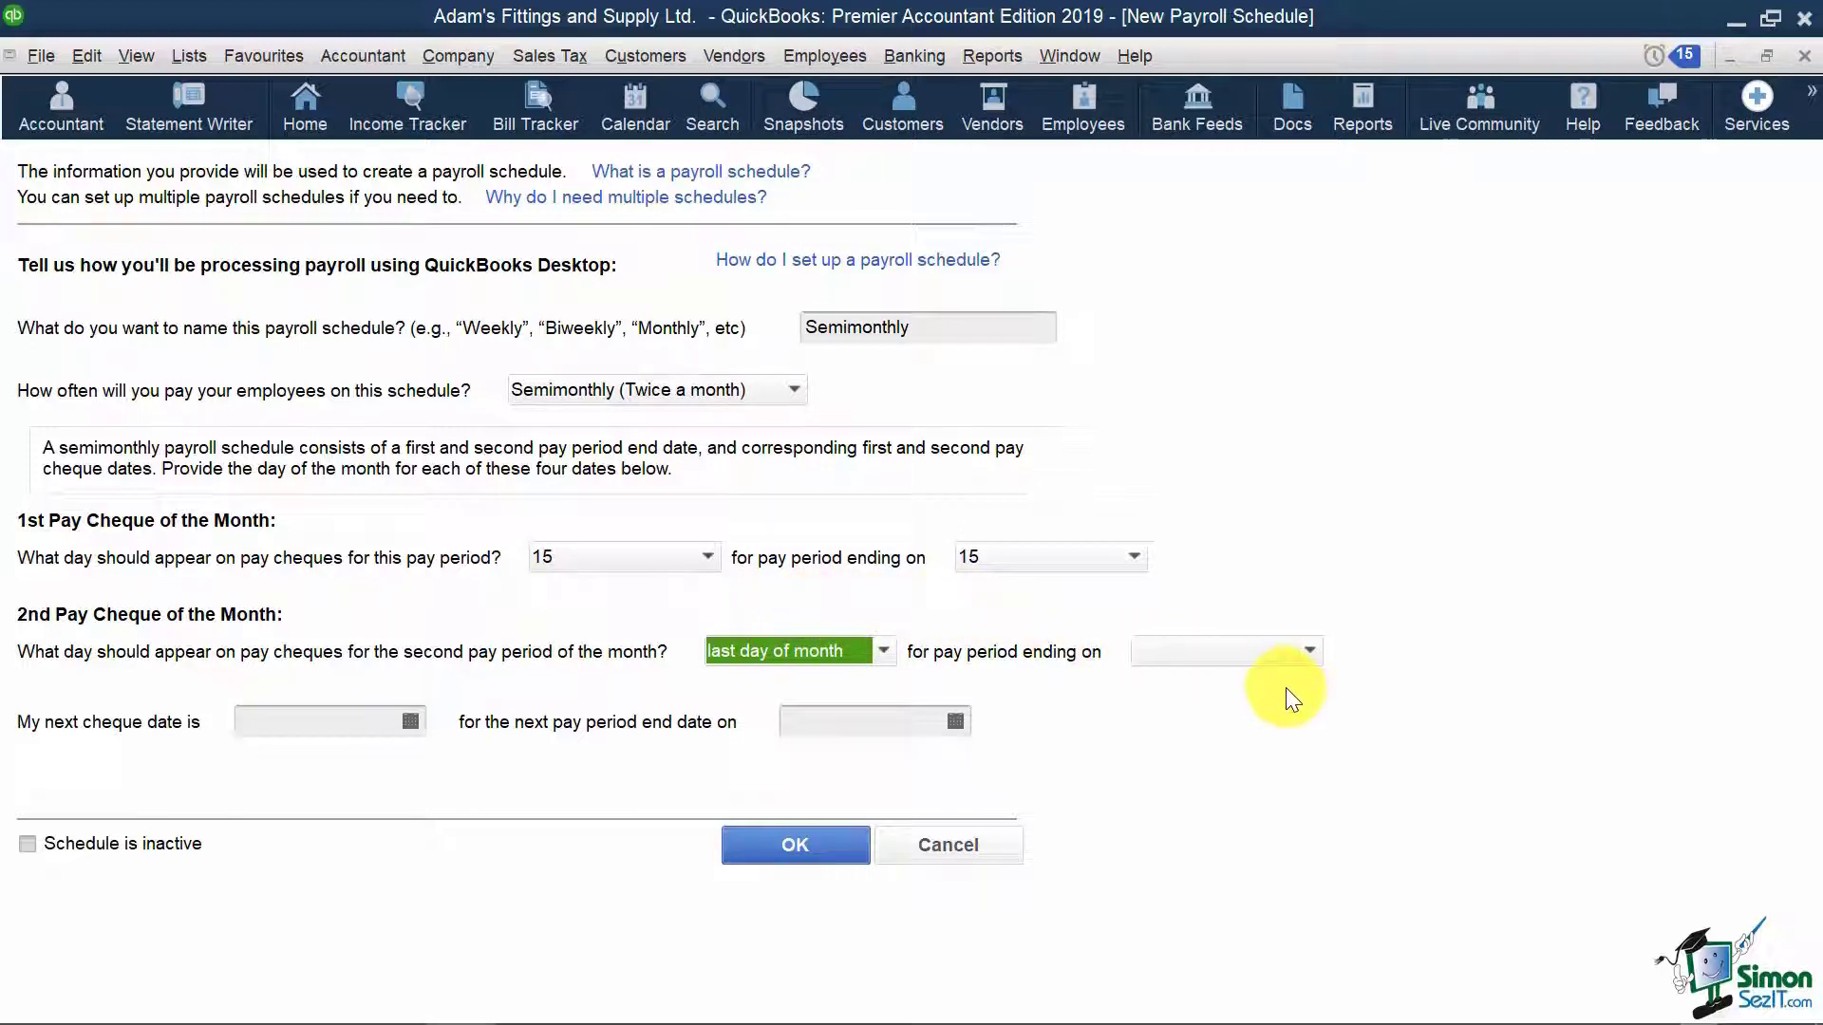
{"action": "left_click", "coordinate": [1313, 655]}
{"action": "scroll", "coordinate": [1229, 487], "scroll_direction": "down", "scroll_amount": 4}
{"action": "left_click", "coordinate": [1197, 607]}
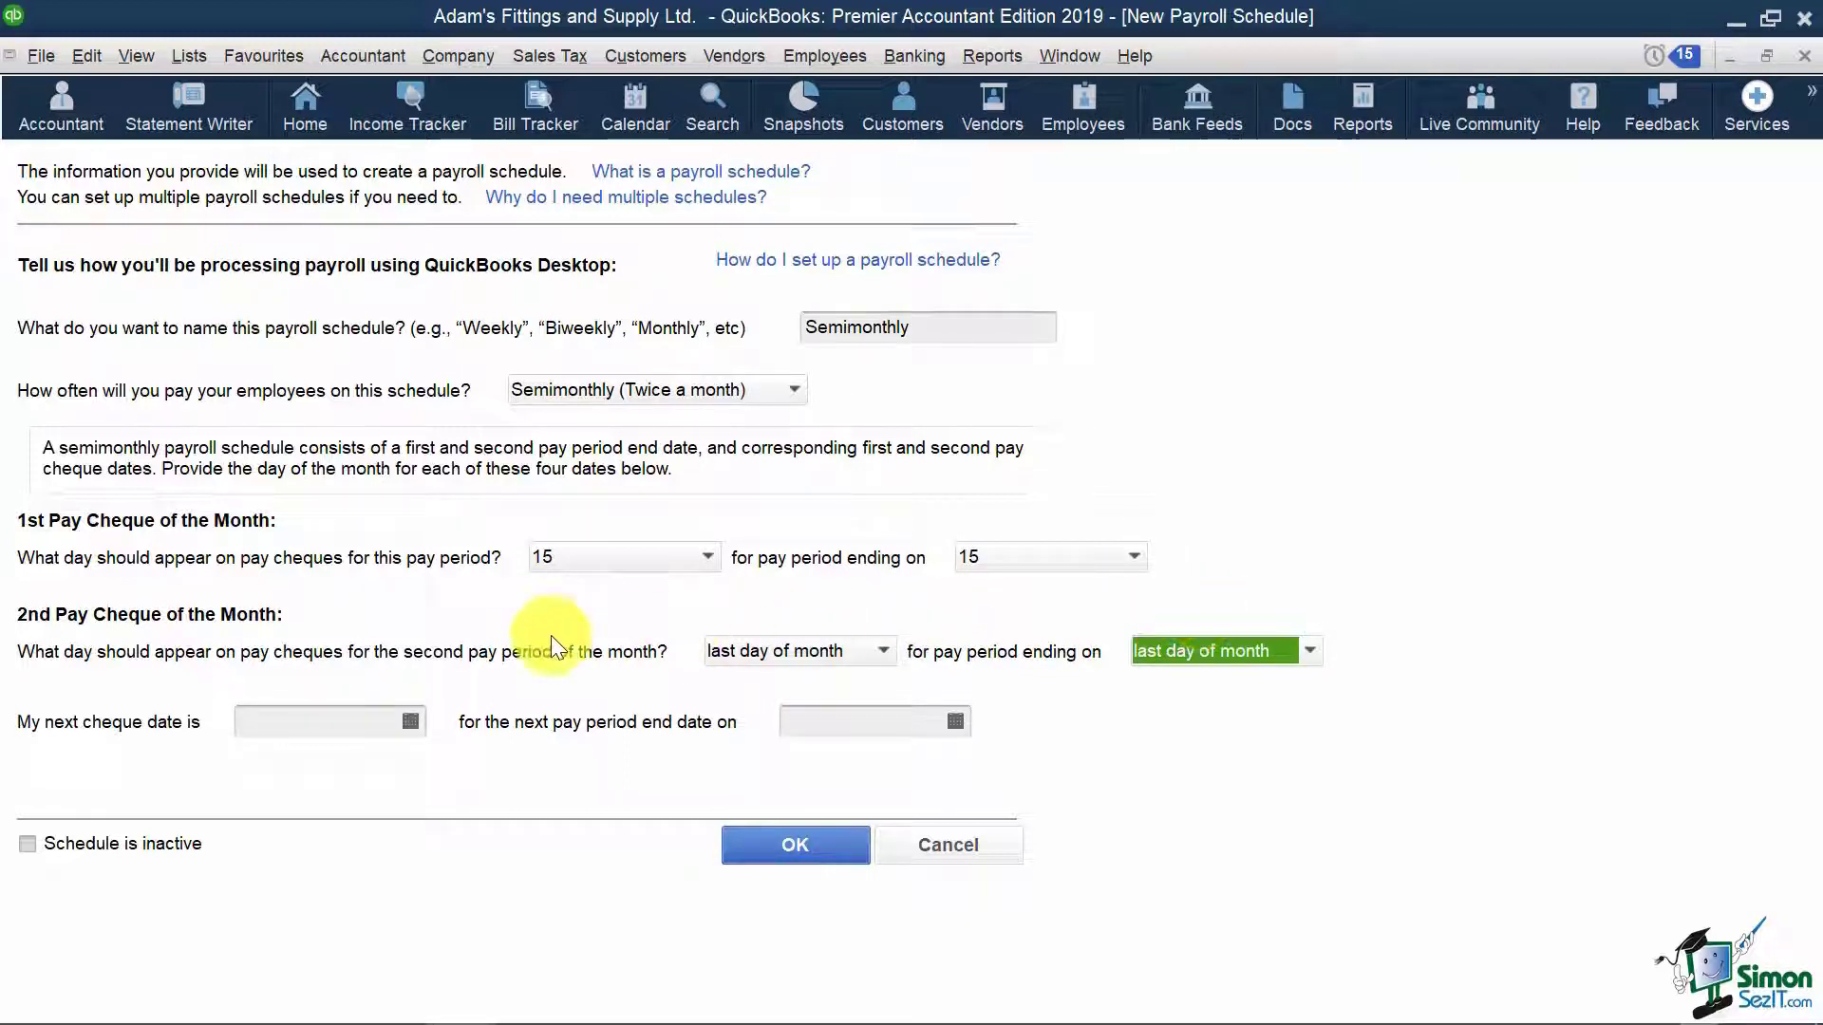
{"action": "left_click", "coordinate": [379, 714]}
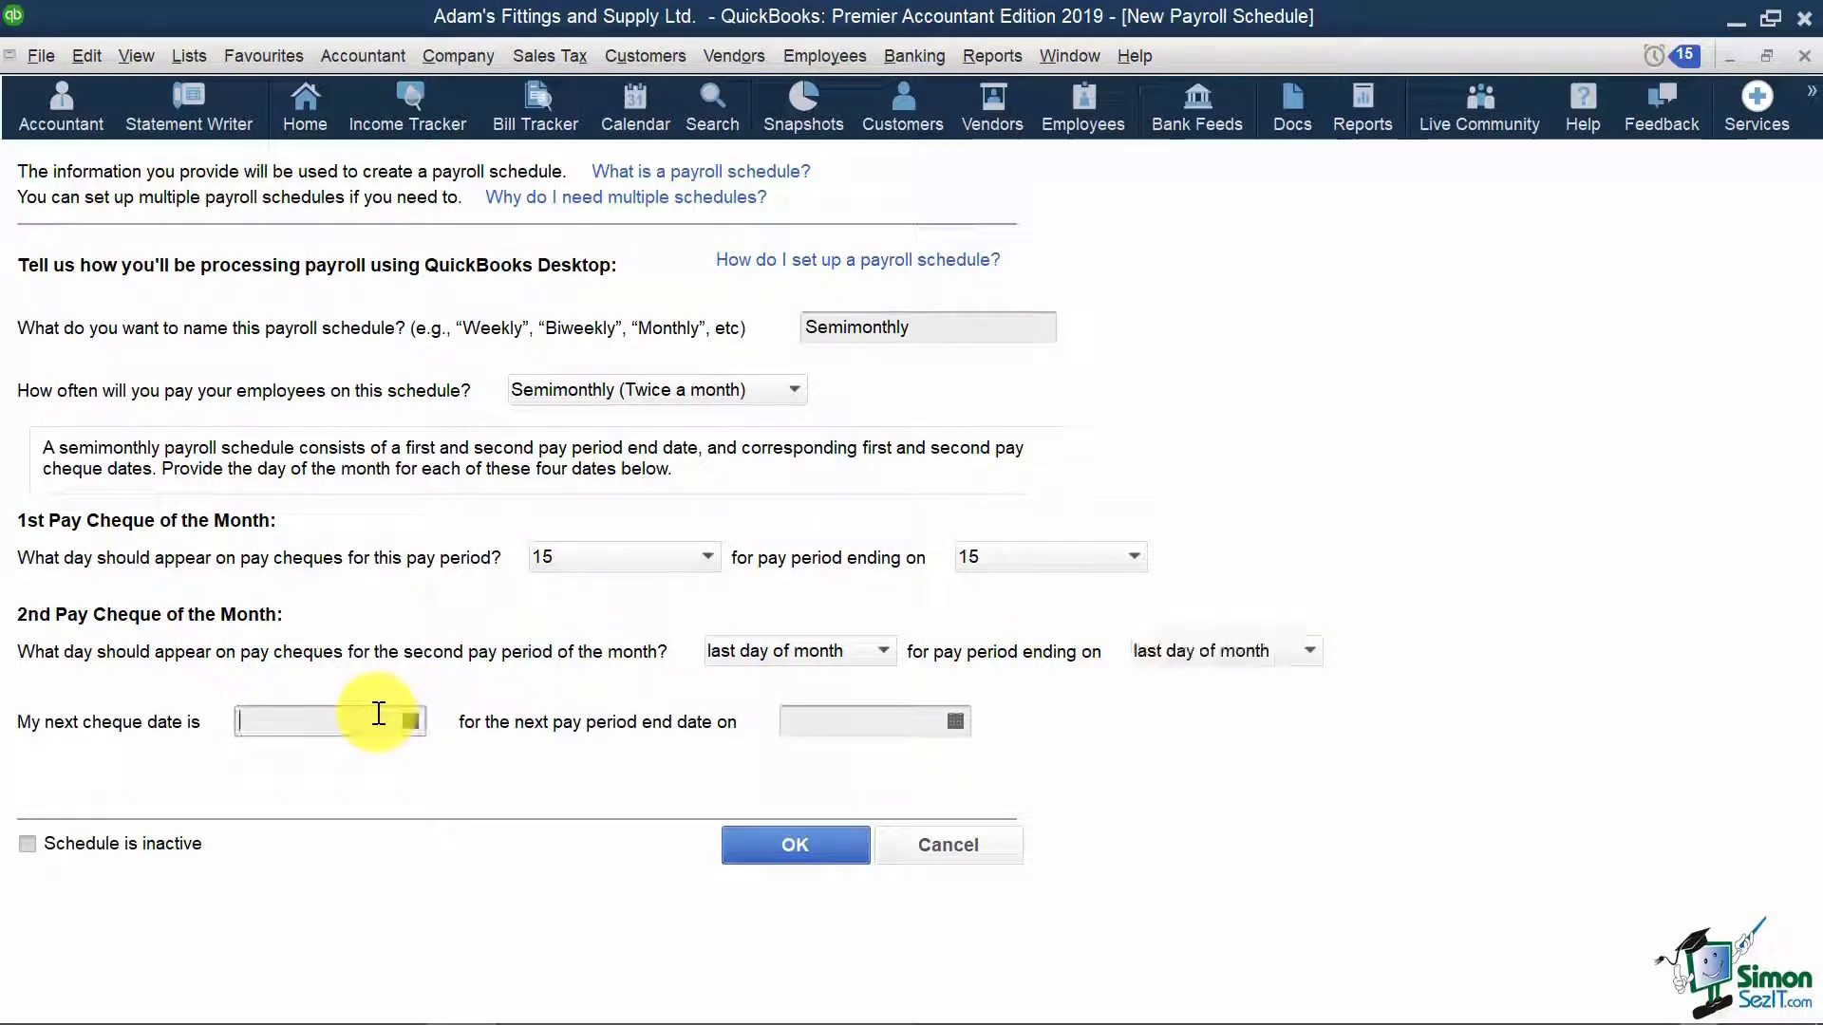
Set the next cheque date and next pay period end date to 2019-03-15 and save the schedule
{"action": "type", "text": "2019-03-03"}
{"action": "key", "text": "Tab"}
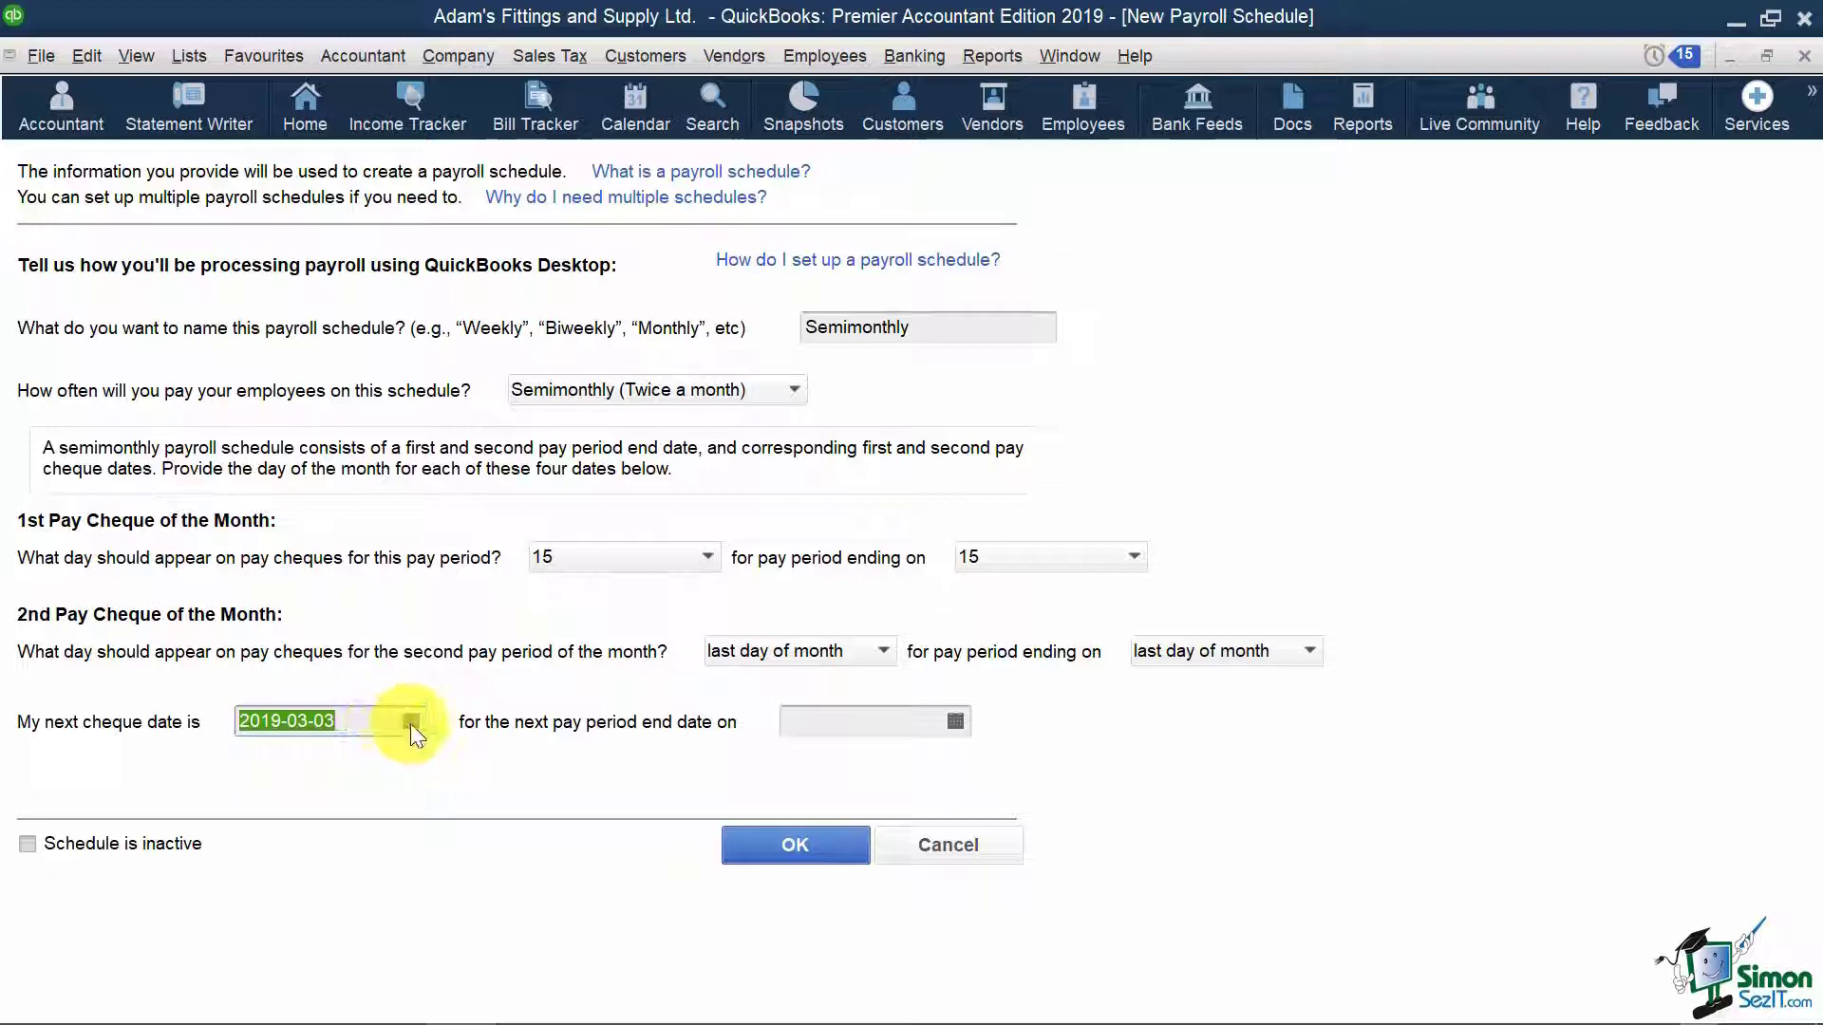
{"action": "left_click", "coordinate": [410, 722]}
{"action": "left_click", "coordinate": [425, 897]}
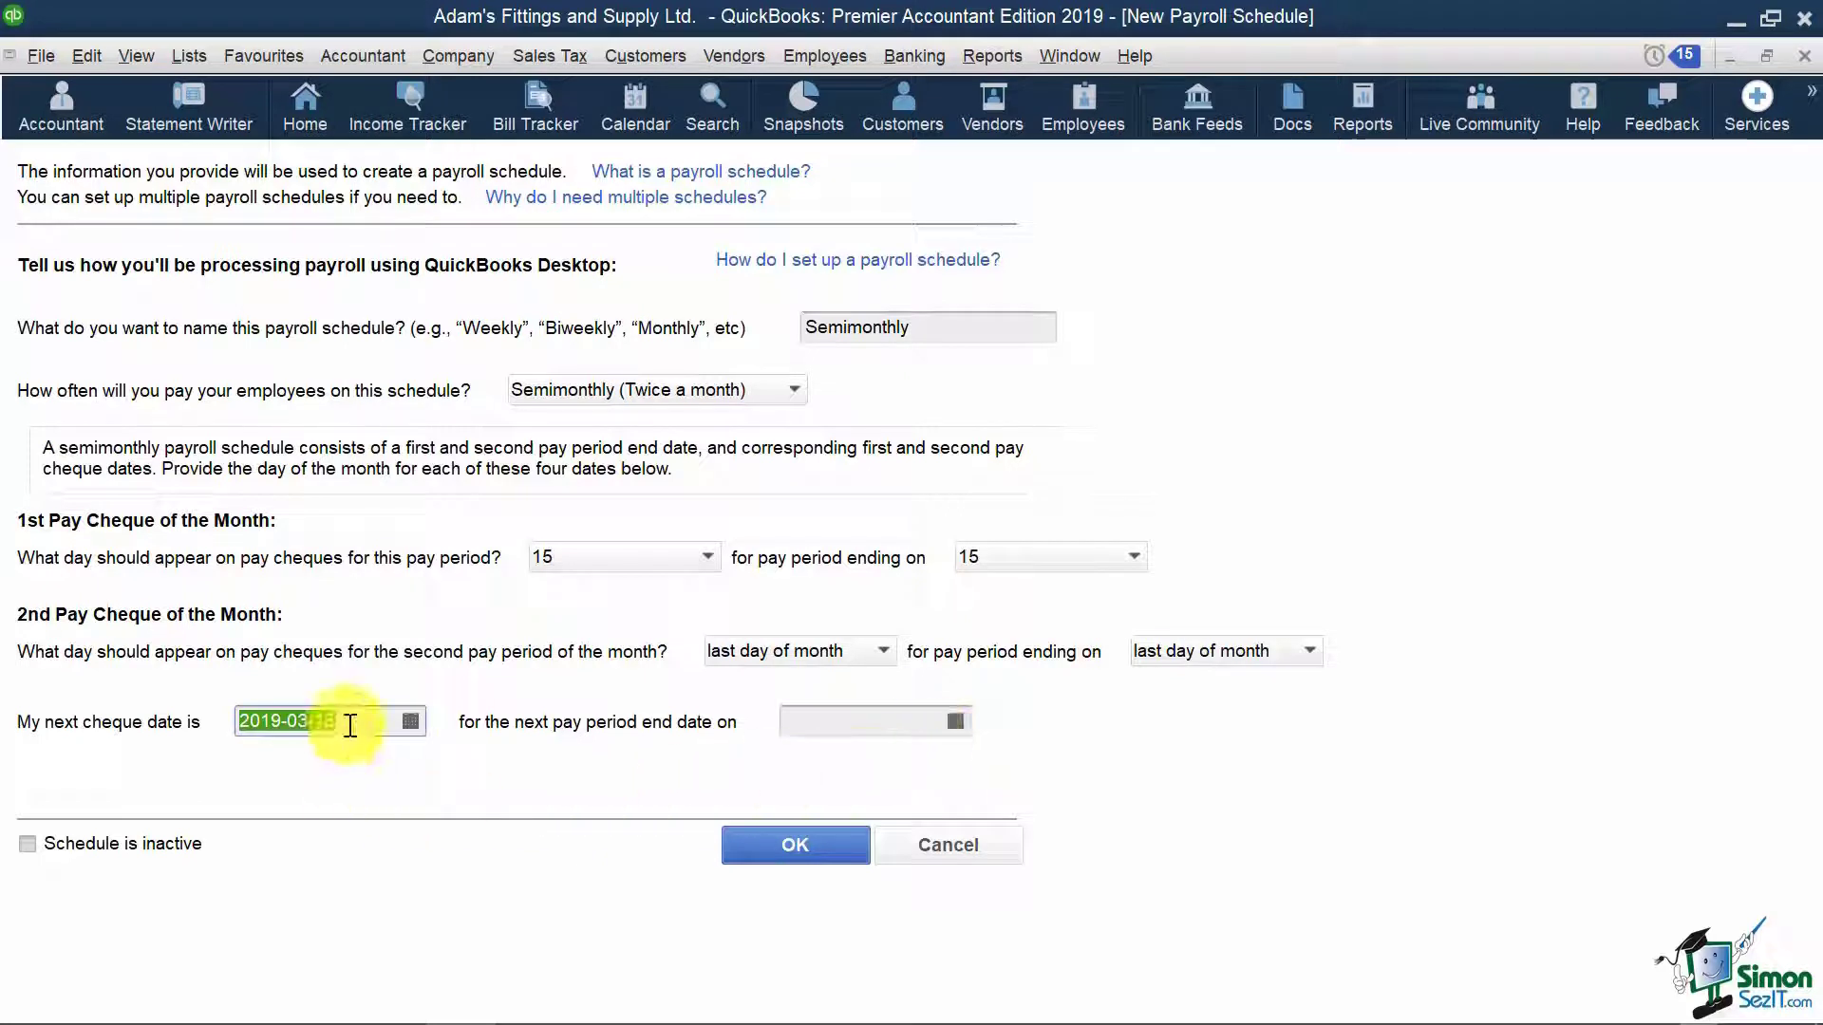
{"action": "left_click_drag", "start_coordinate": [366, 723], "coordinate": [226, 712]}
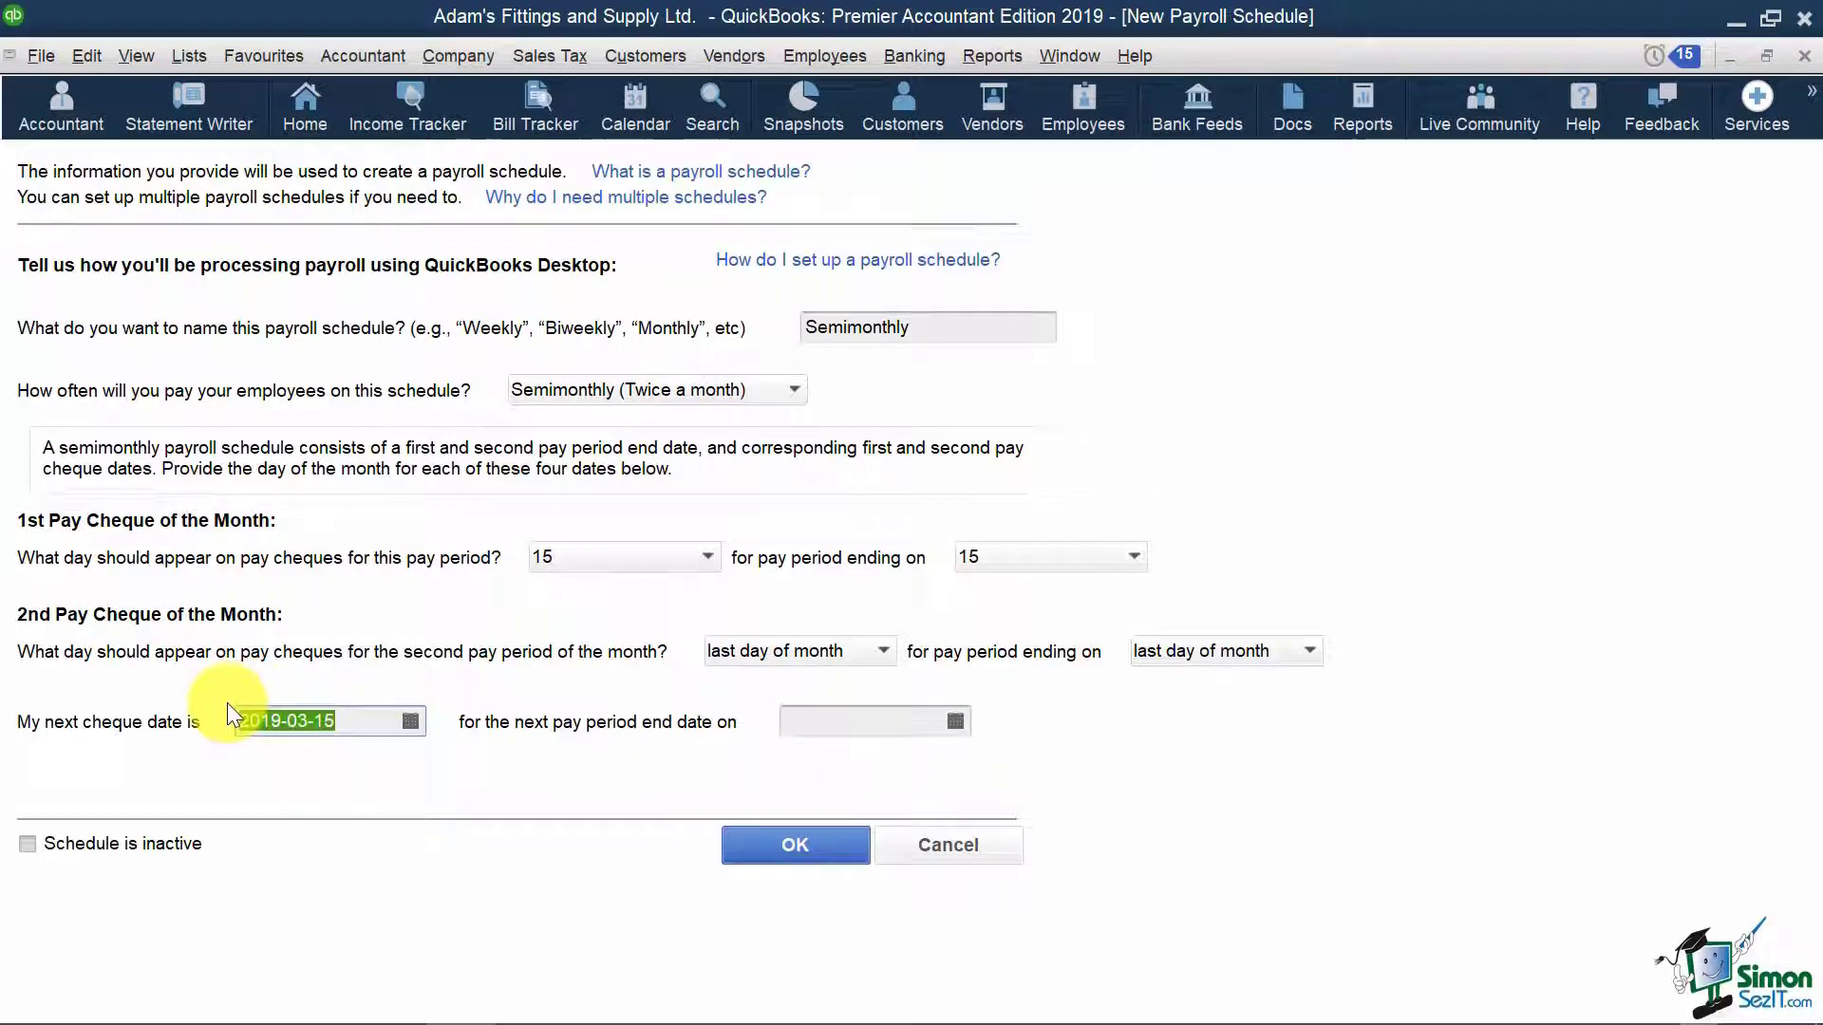
{"action": "left_click", "coordinate": [844, 722]}
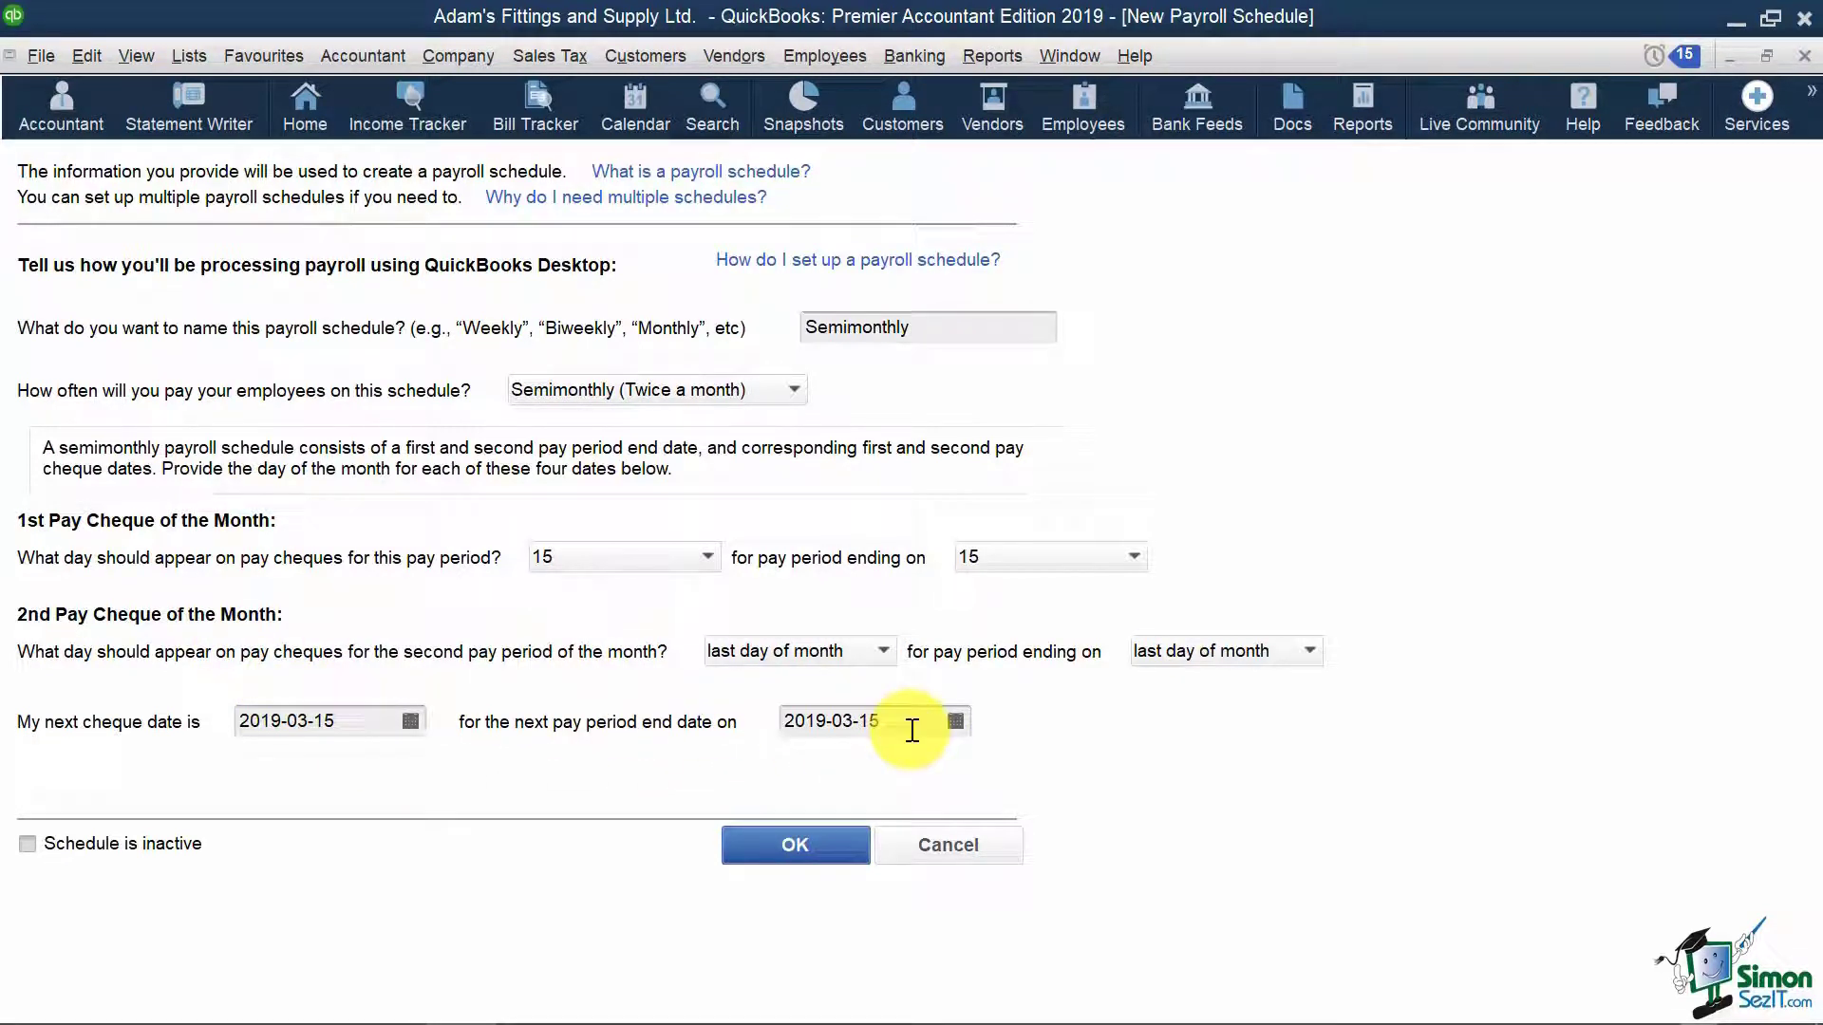
{"action": "left_click", "coordinate": [802, 853]}
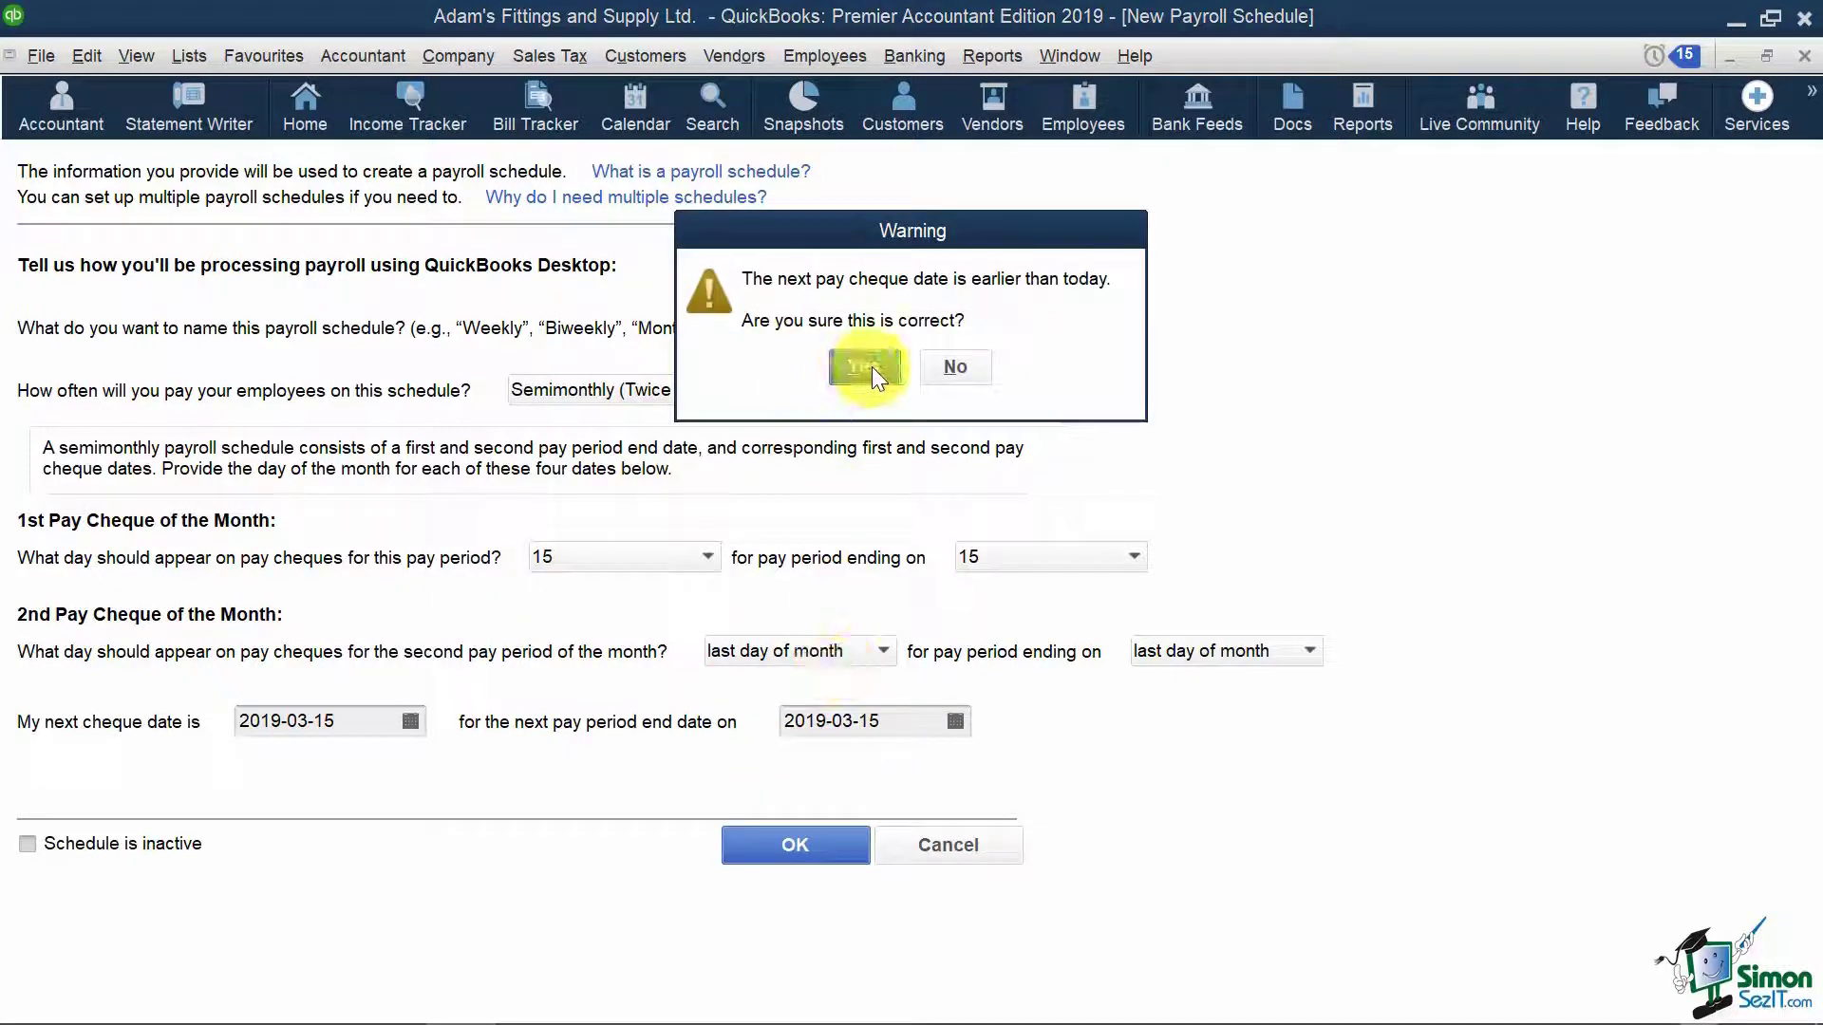
Accept the past cheque date and assign the Semimonthly schedule to all semimonthly employees
{"action": "left_click", "coordinate": [880, 362]}
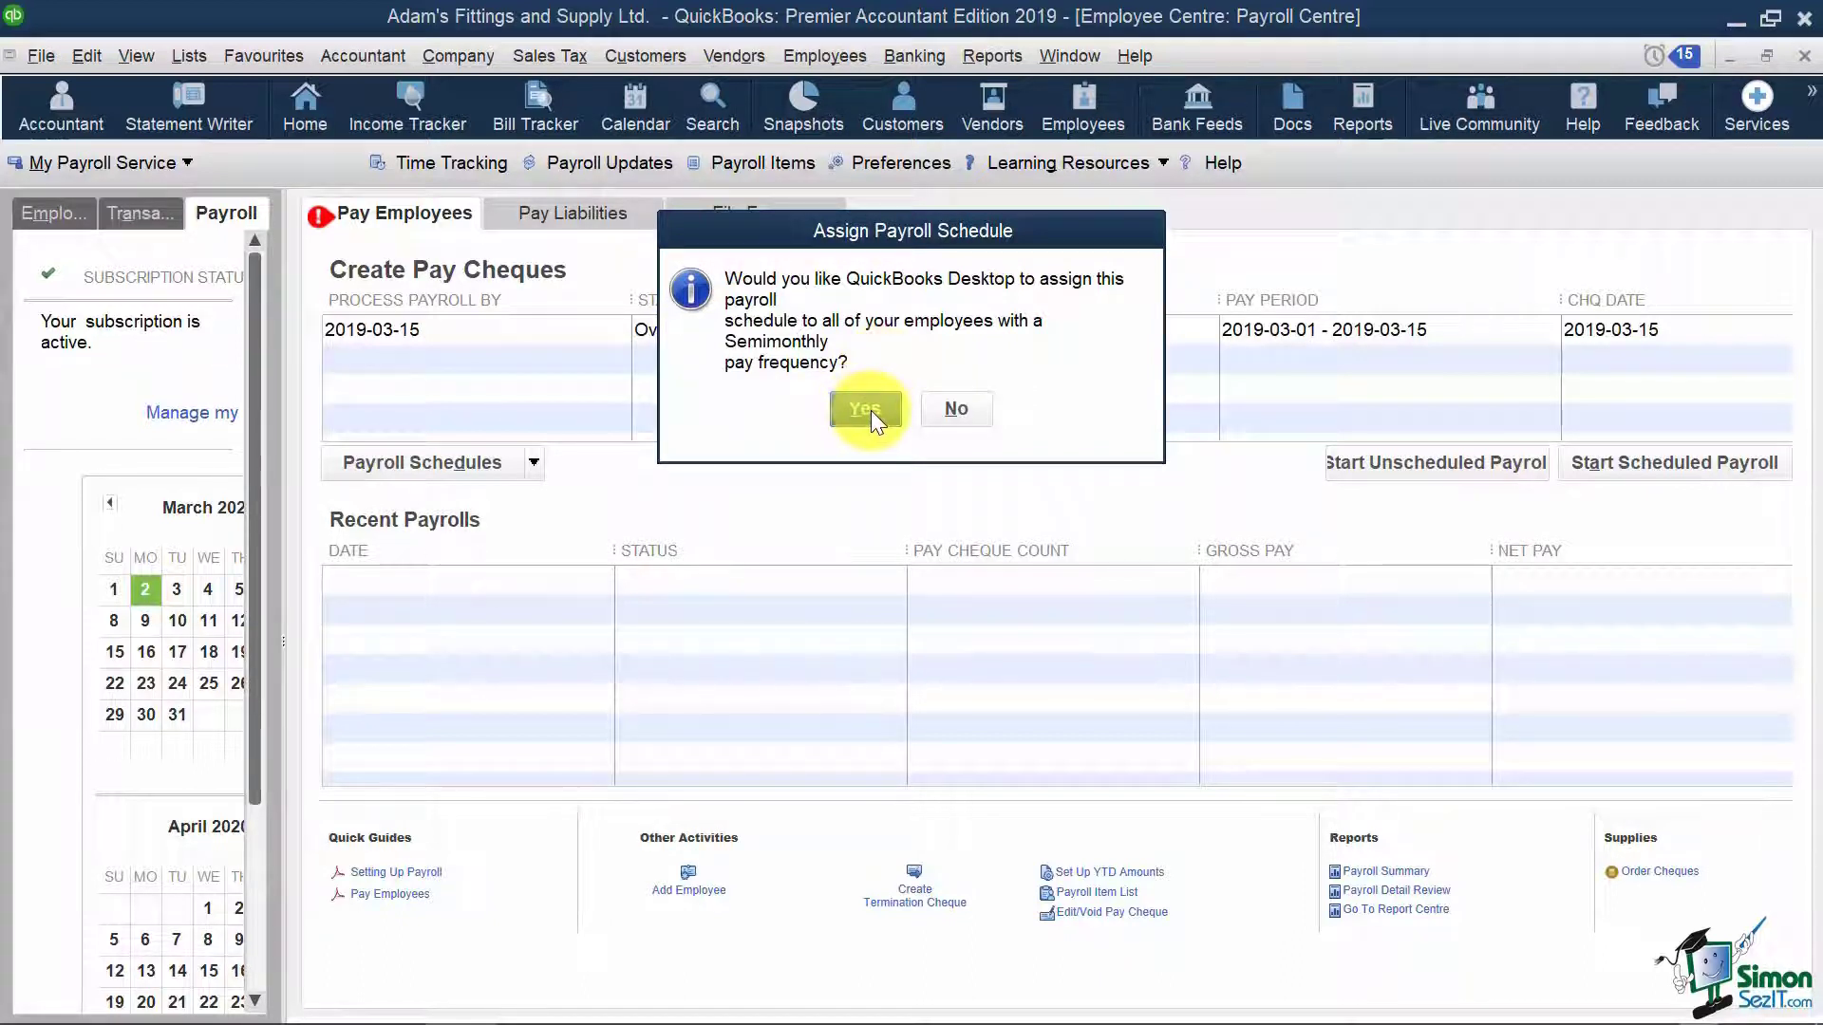
{"action": "left_click", "coordinate": [870, 411]}
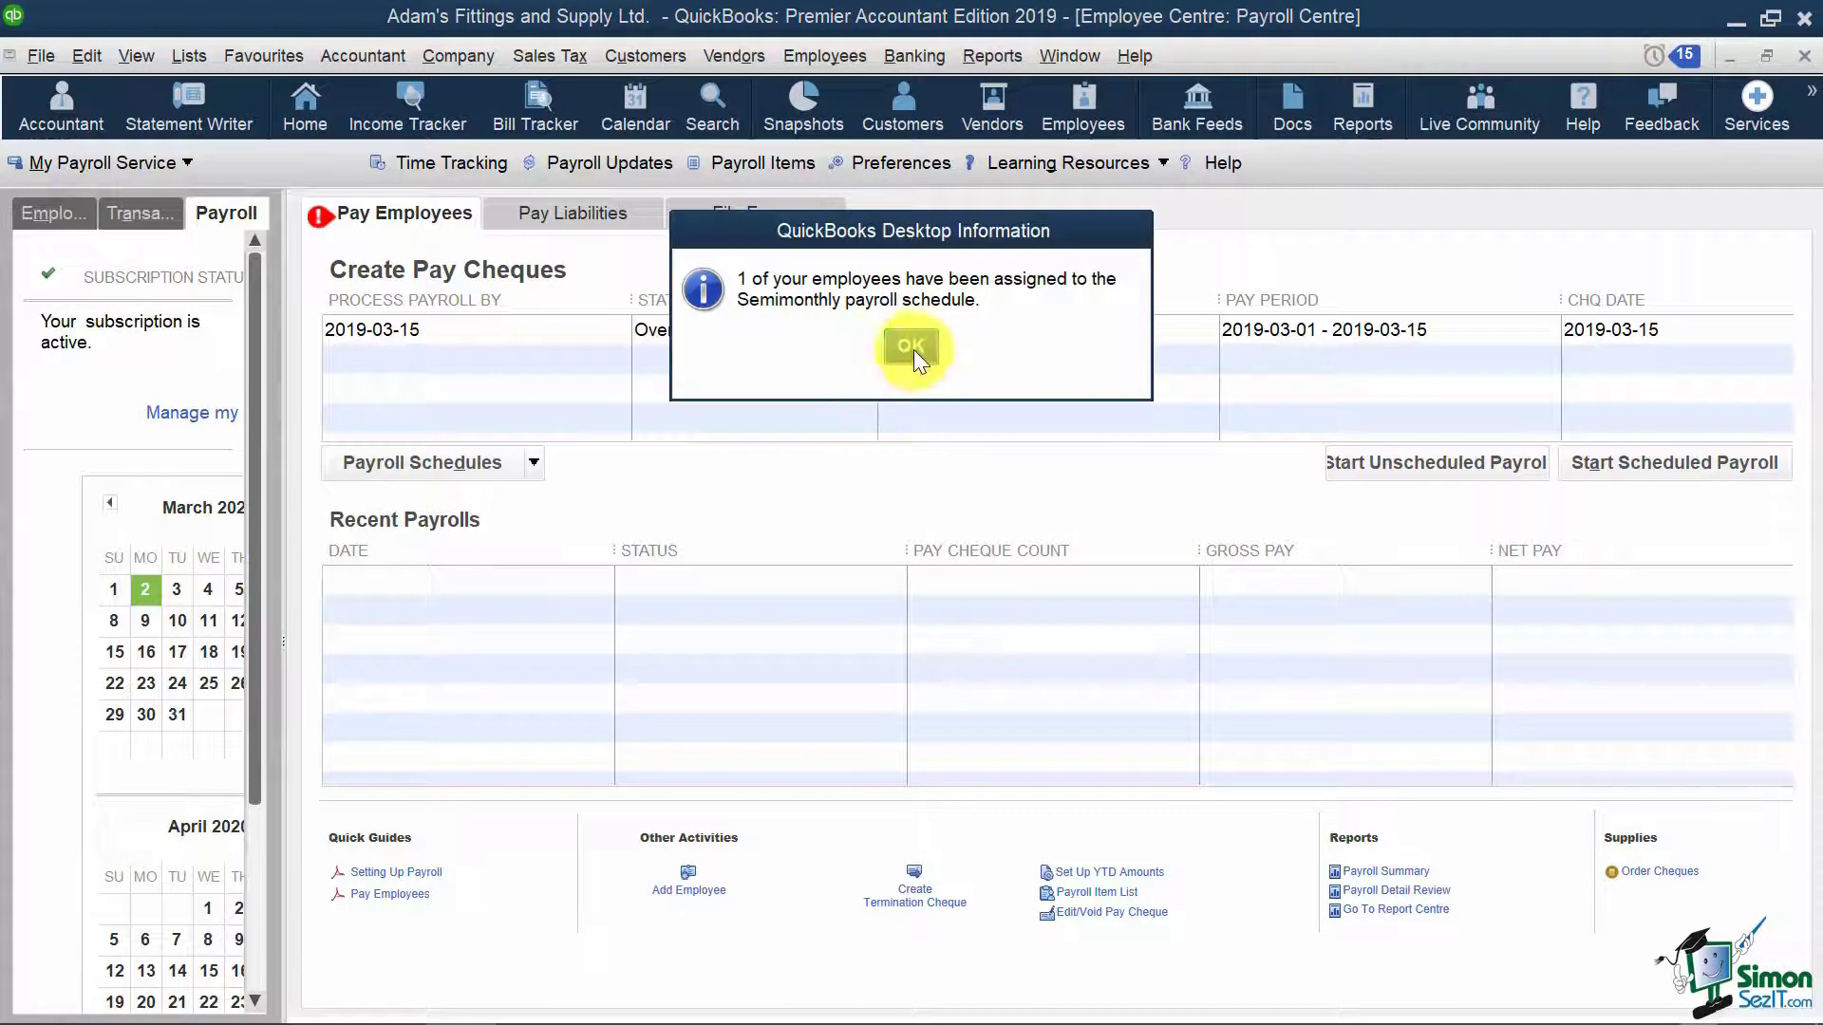
{"action": "left_click", "coordinate": [911, 347]}
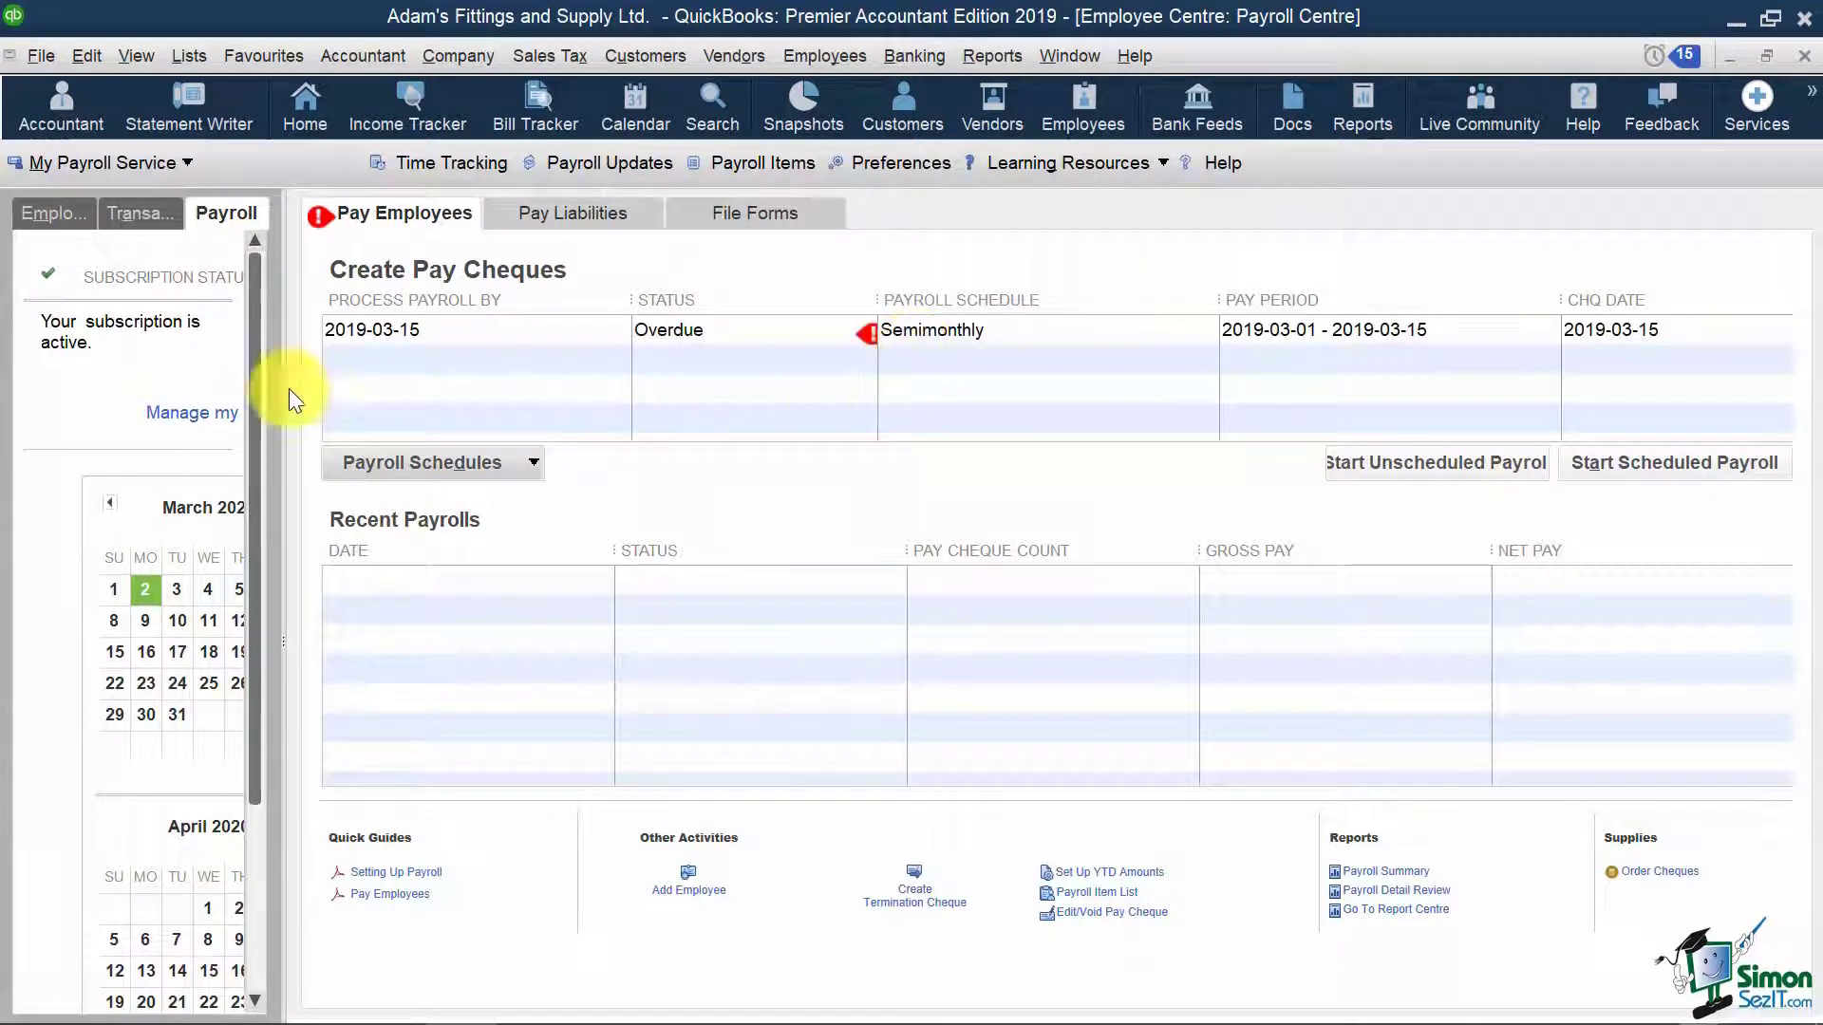
{"action": "left_click", "coordinate": [53, 213]}
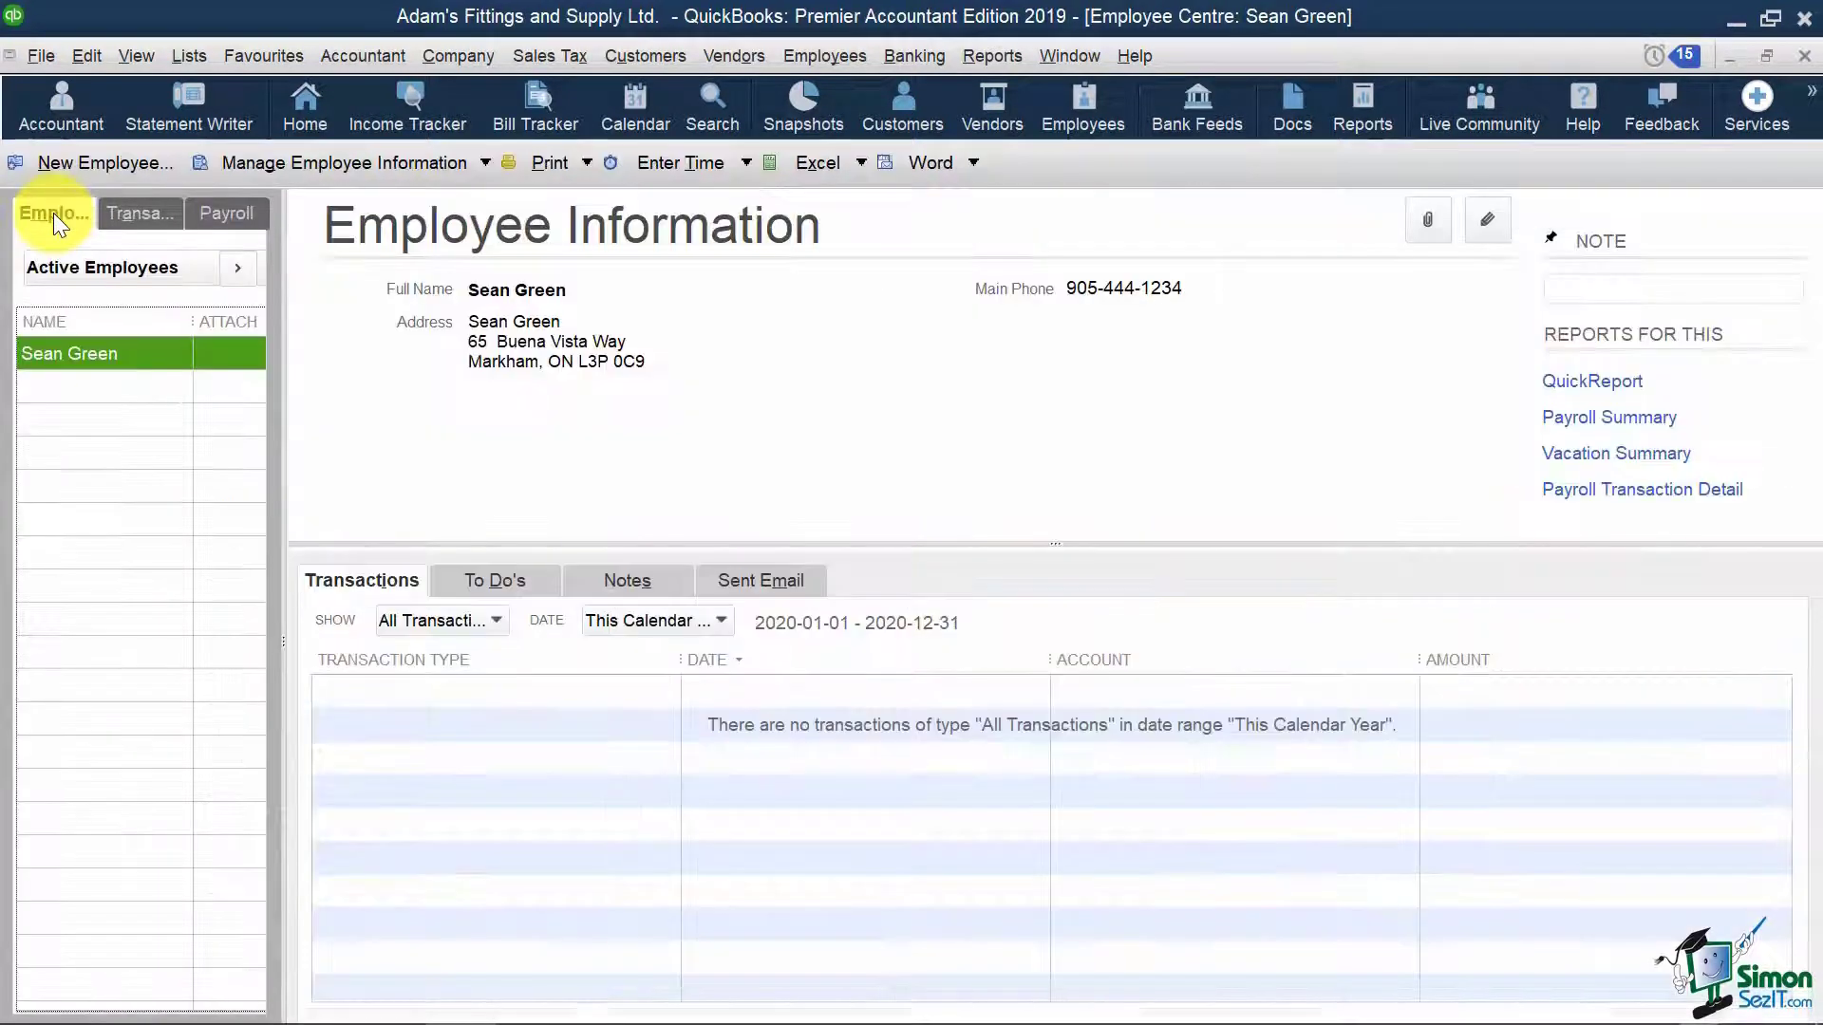
Check the employee's payroll info shows the Semimonthly schedule and 70,000.00 salary, then return to Payroll Centre
{"action": "right_click", "coordinate": [146, 355]}
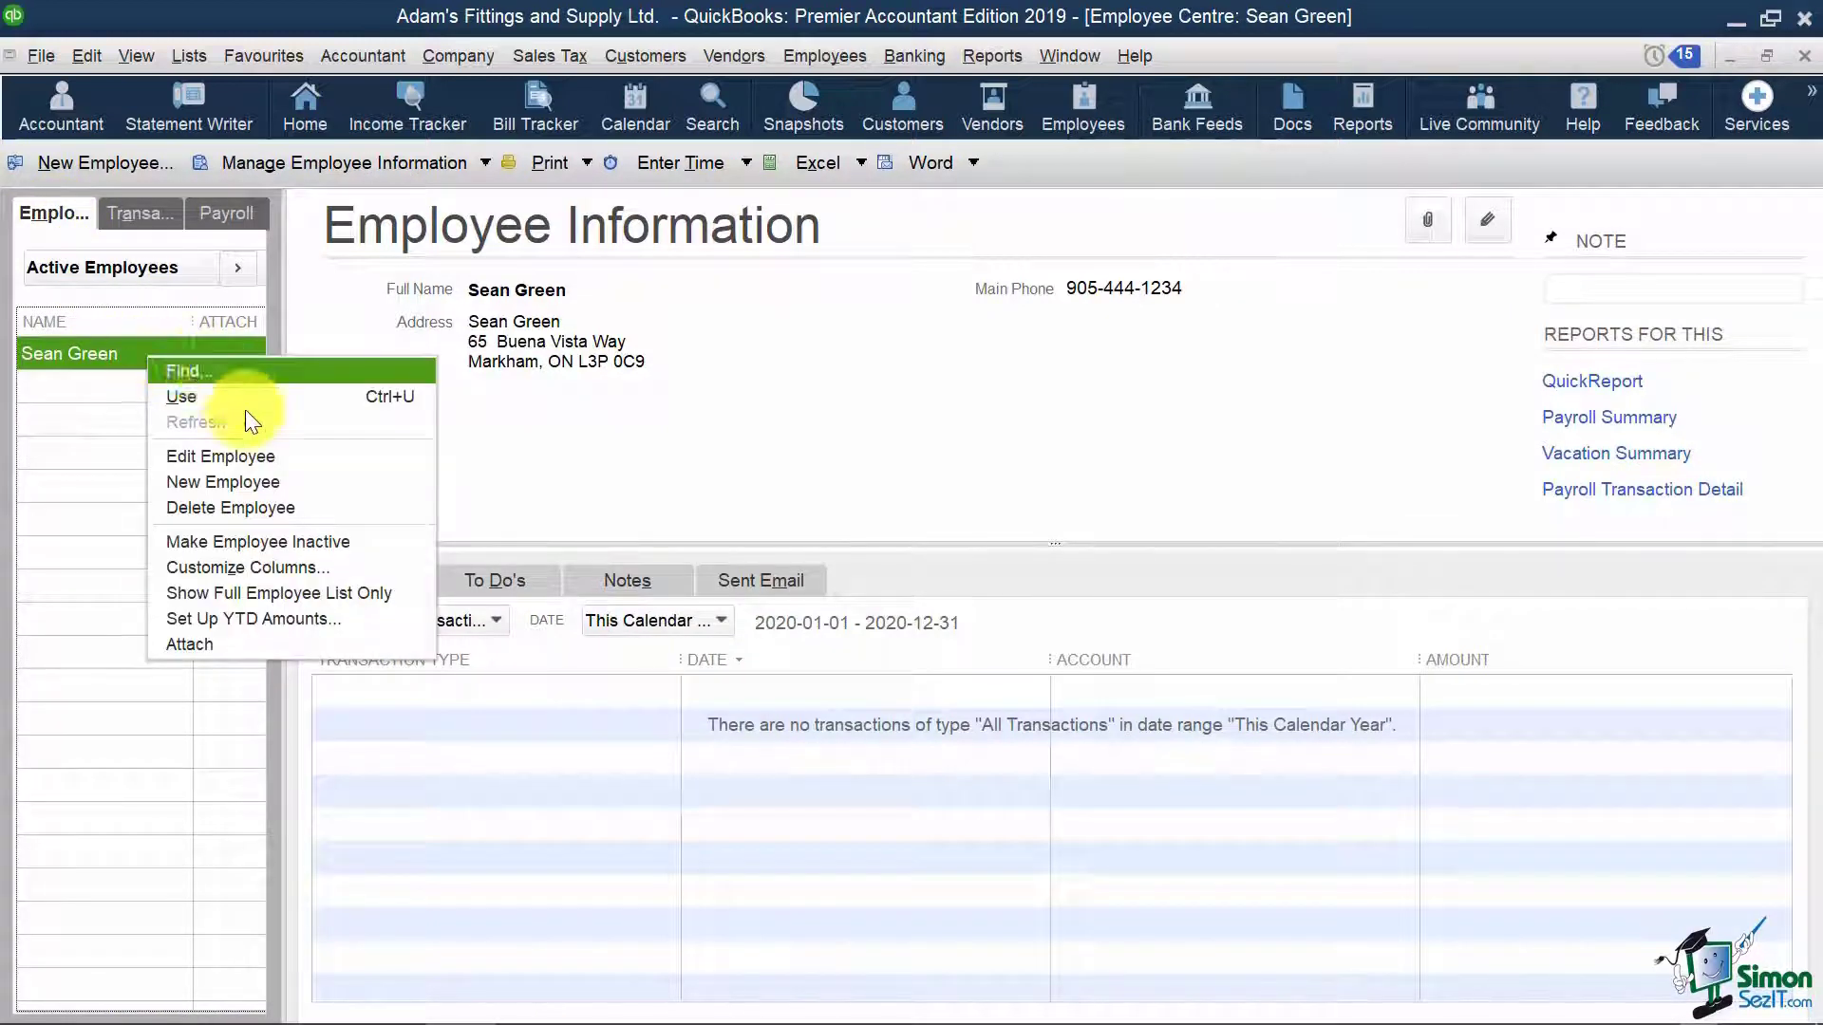
{"action": "left_click", "coordinate": [313, 457]}
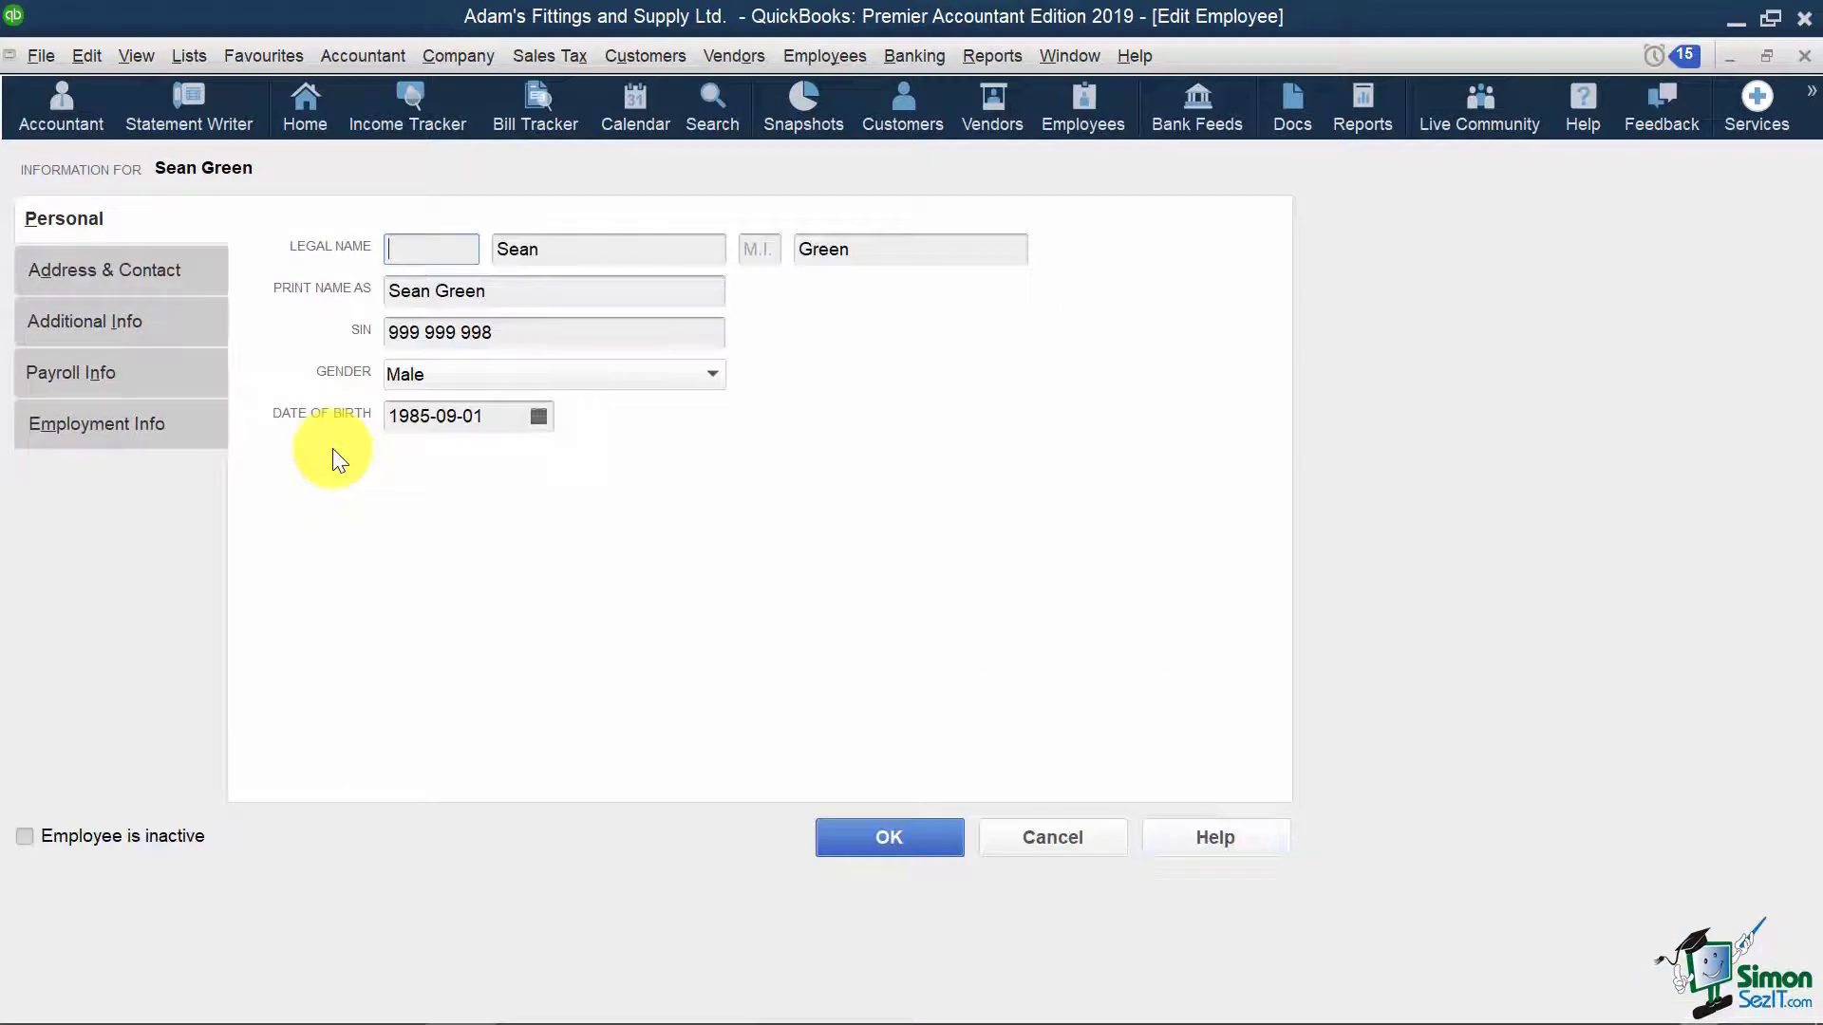
{"action": "left_click", "coordinate": [120, 373]}
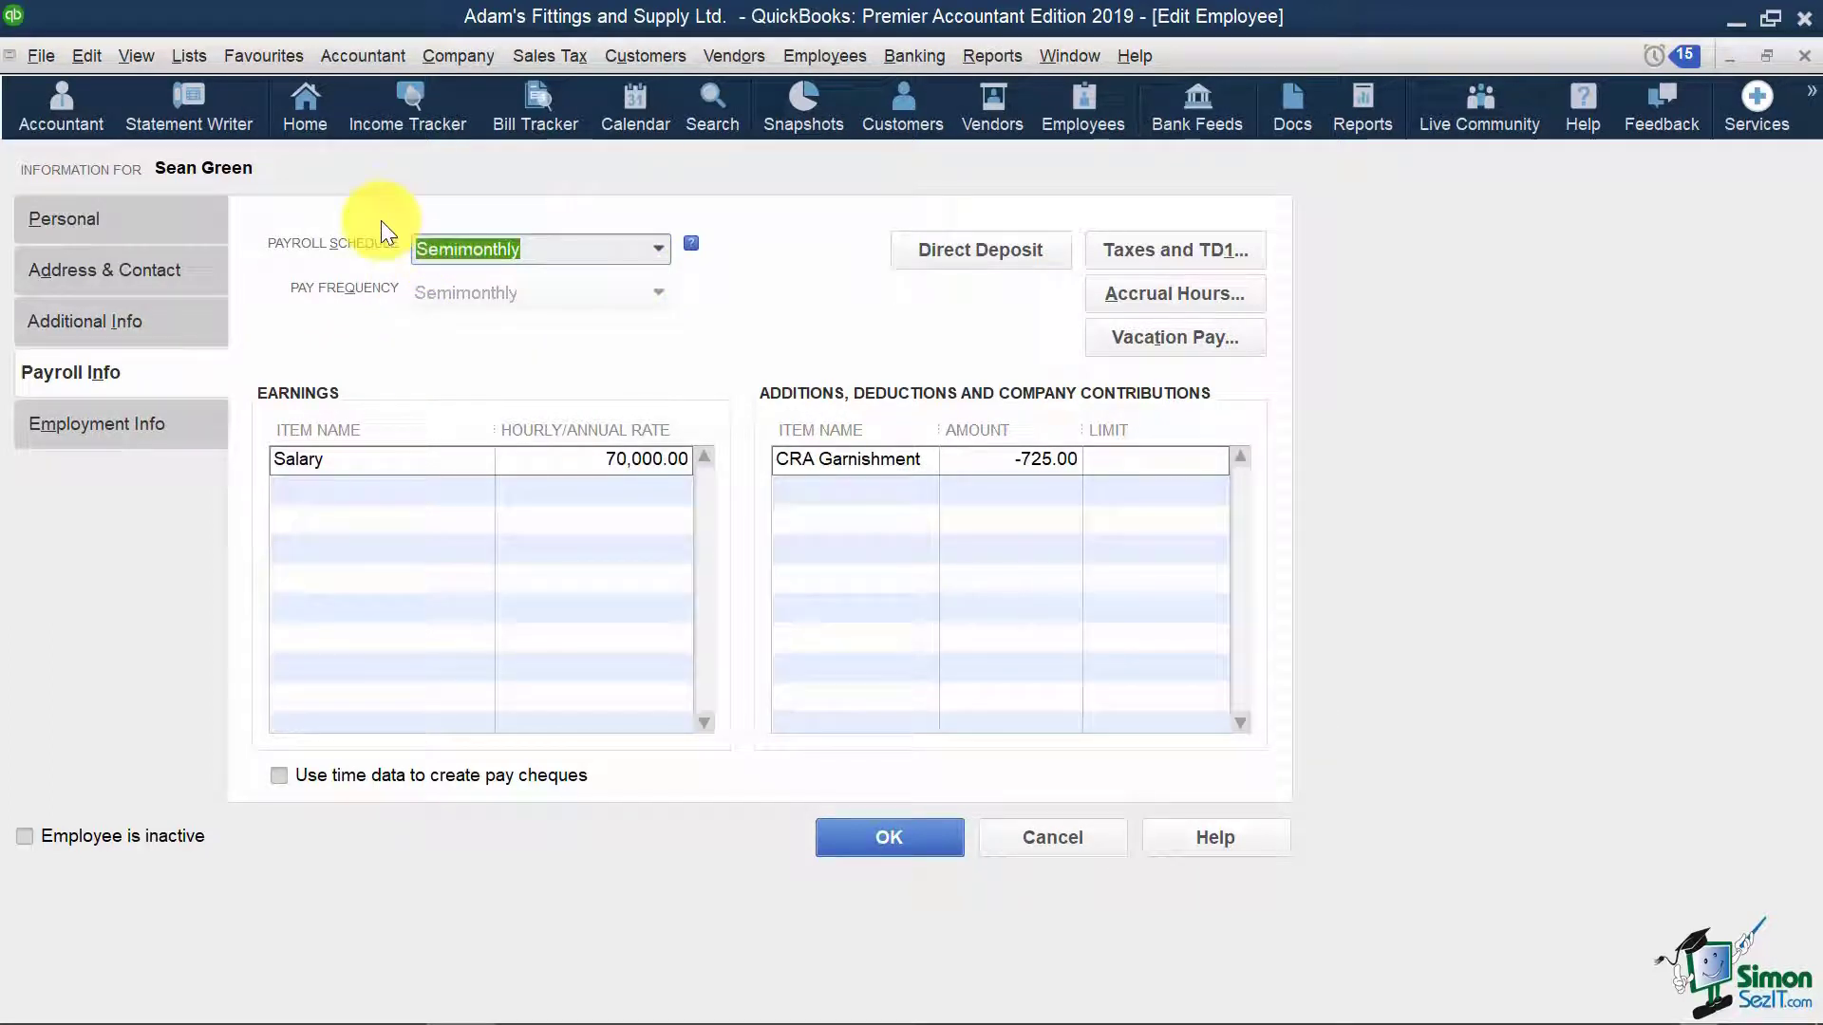
{"action": "left_click", "coordinate": [923, 840]}
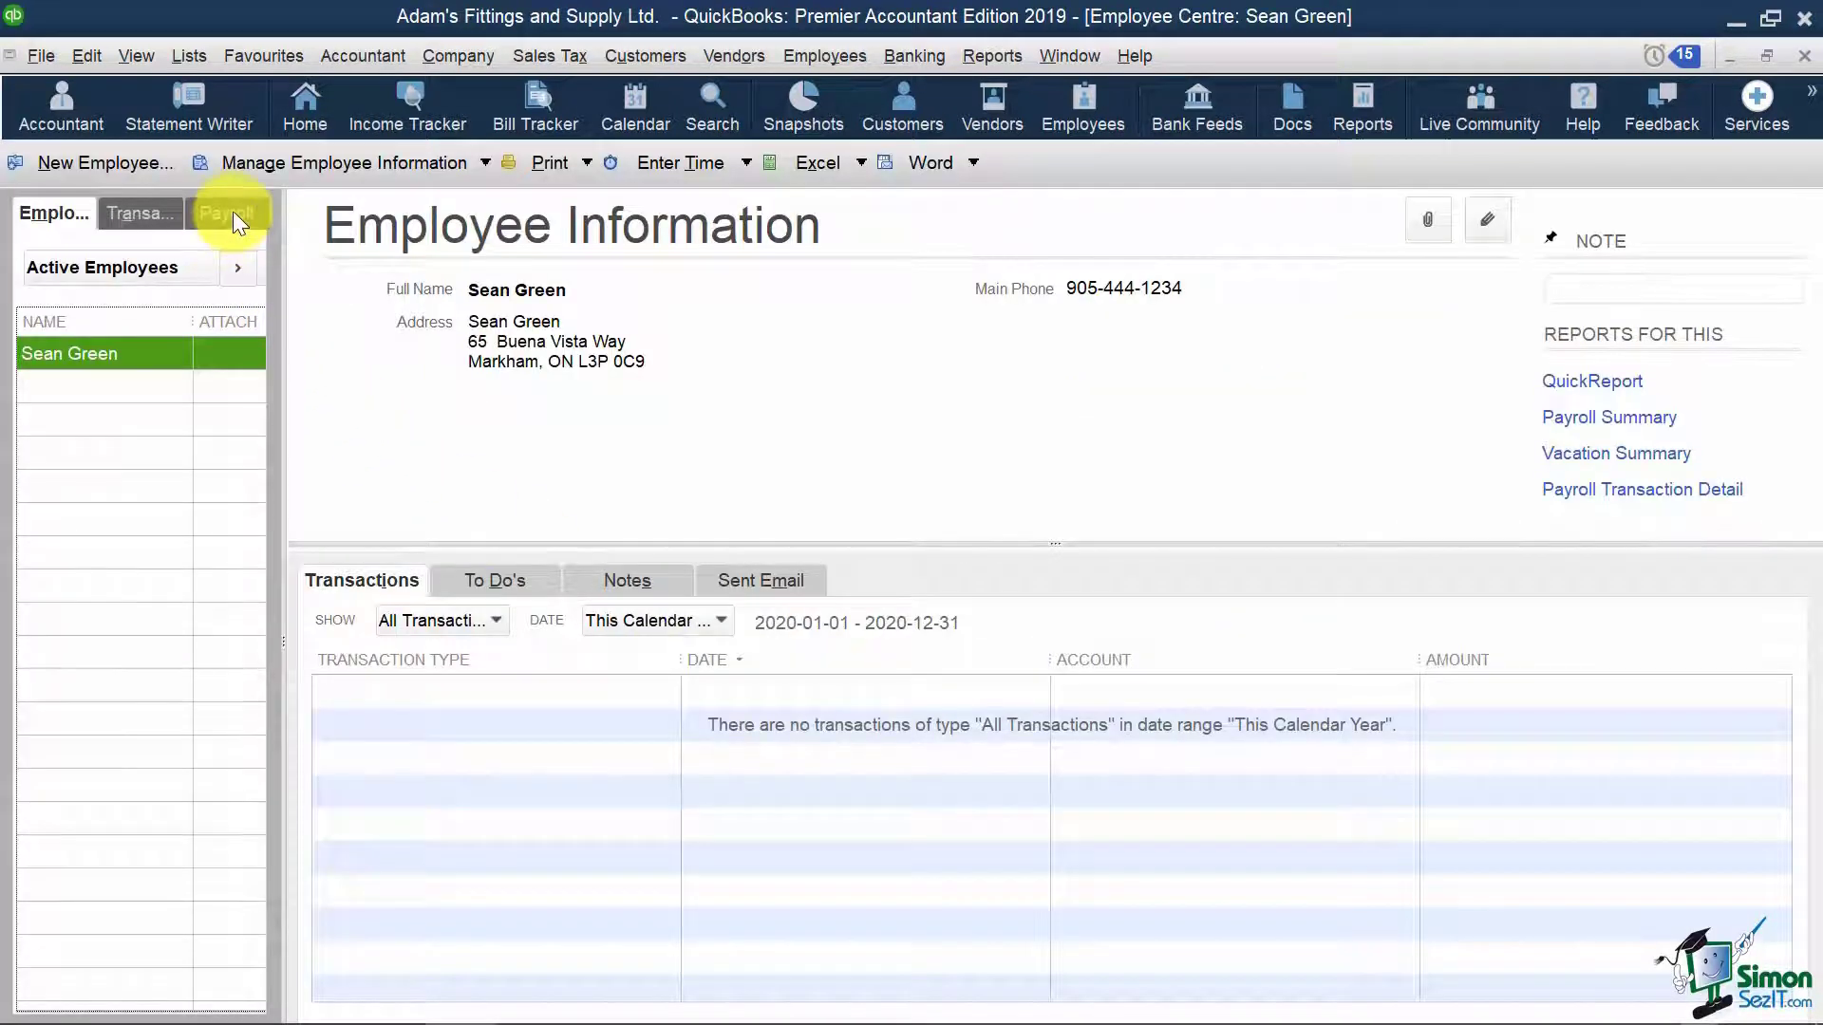
{"action": "left_click", "coordinate": [232, 211]}
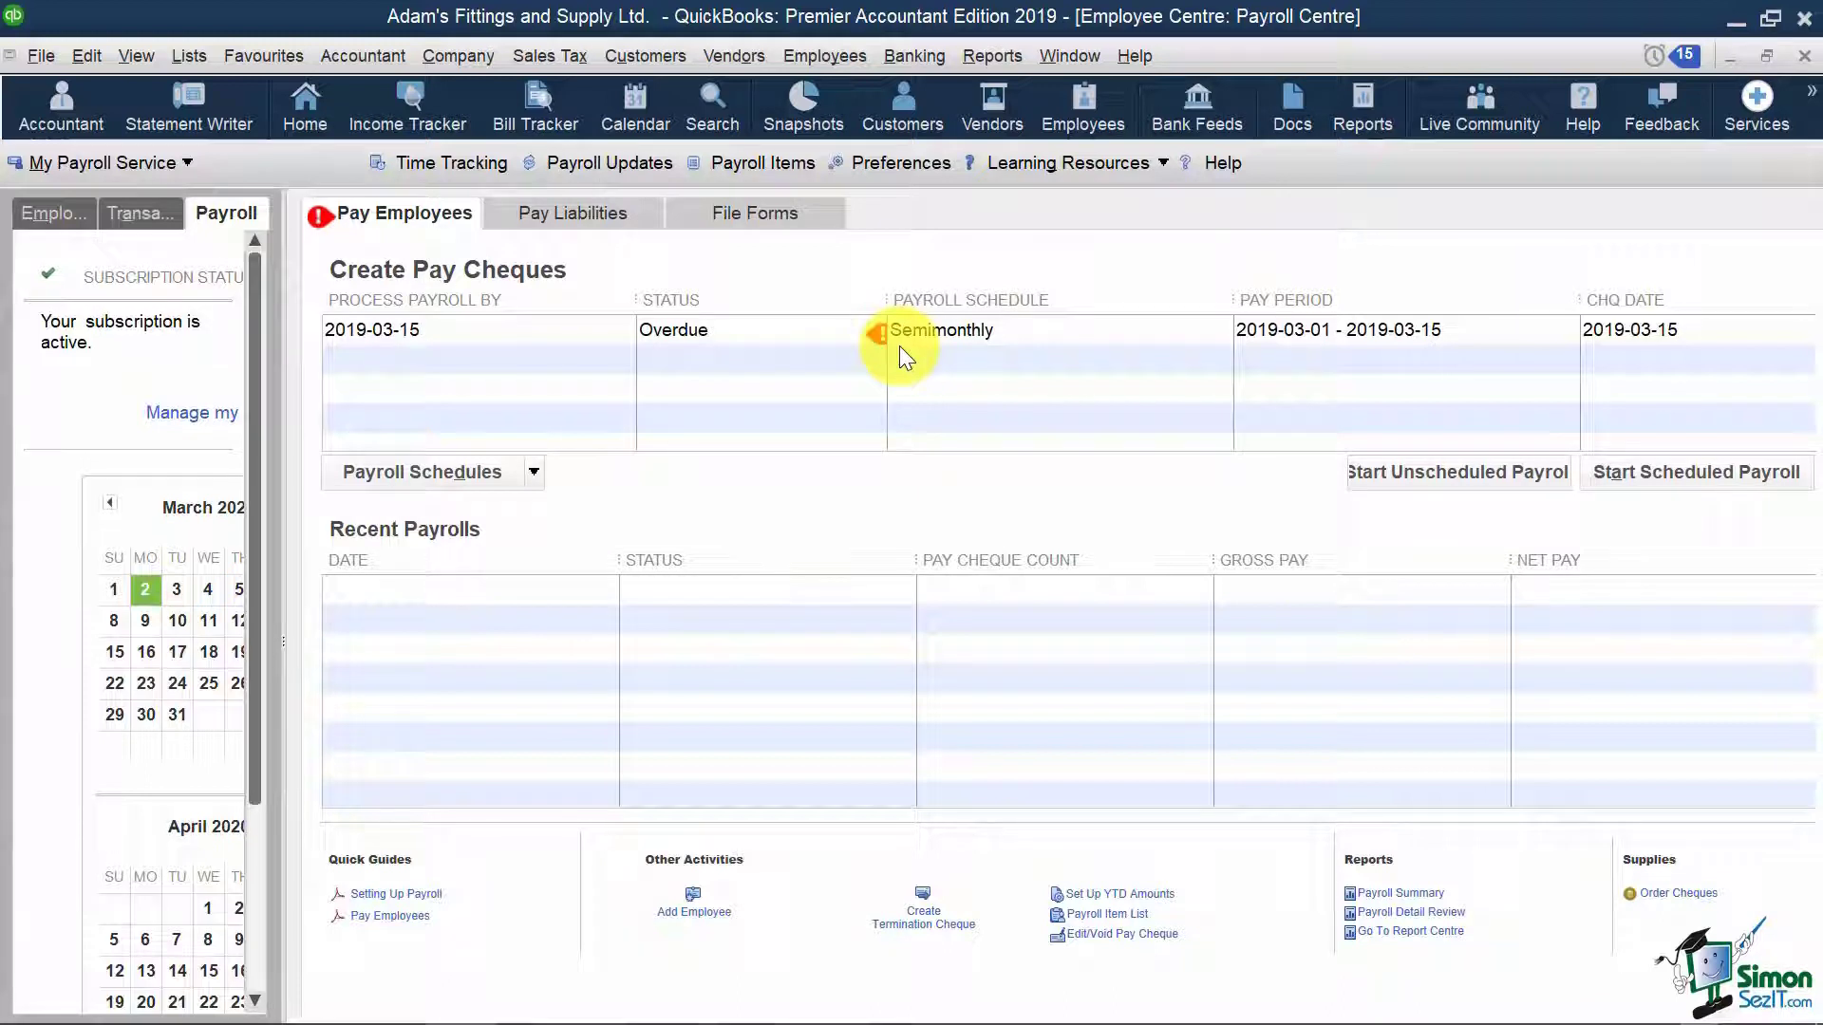
Start the overdue Semimonthly payroll for 2019-03-01 to 2019-03-15
{"action": "left_click", "coordinate": [686, 339]}
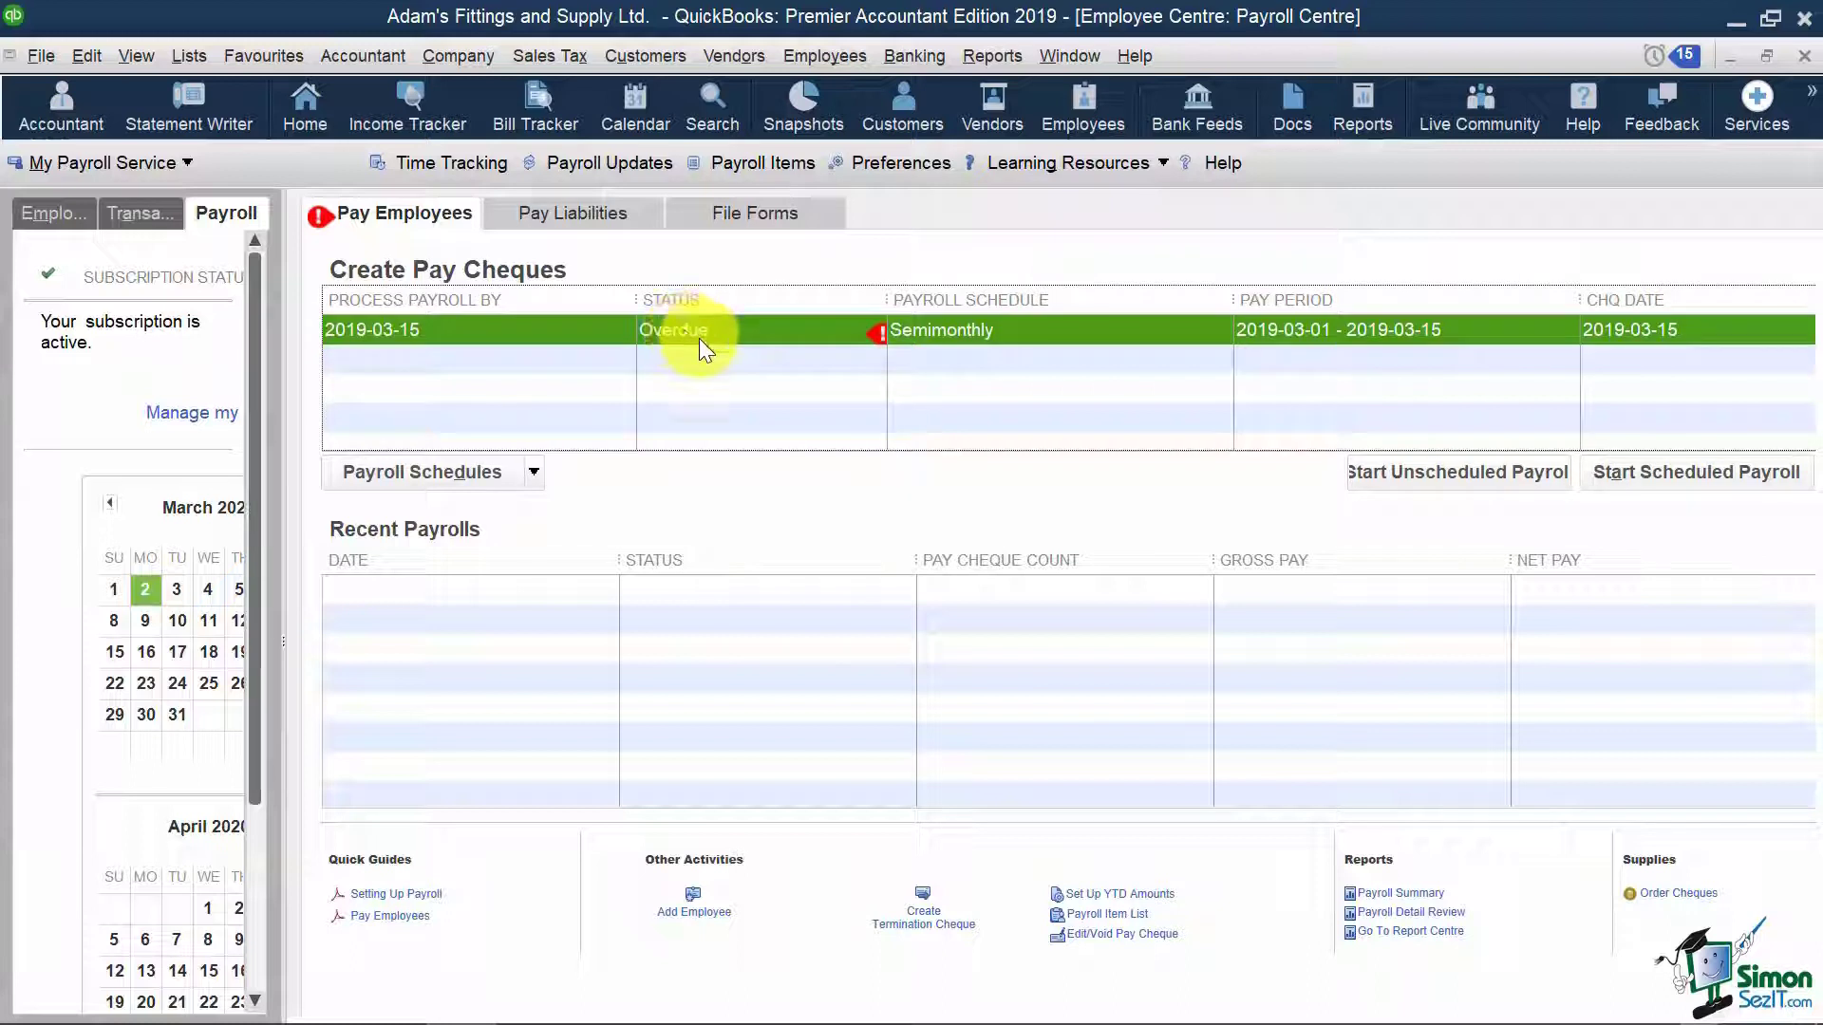
{"action": "left_click", "coordinate": [1711, 481]}
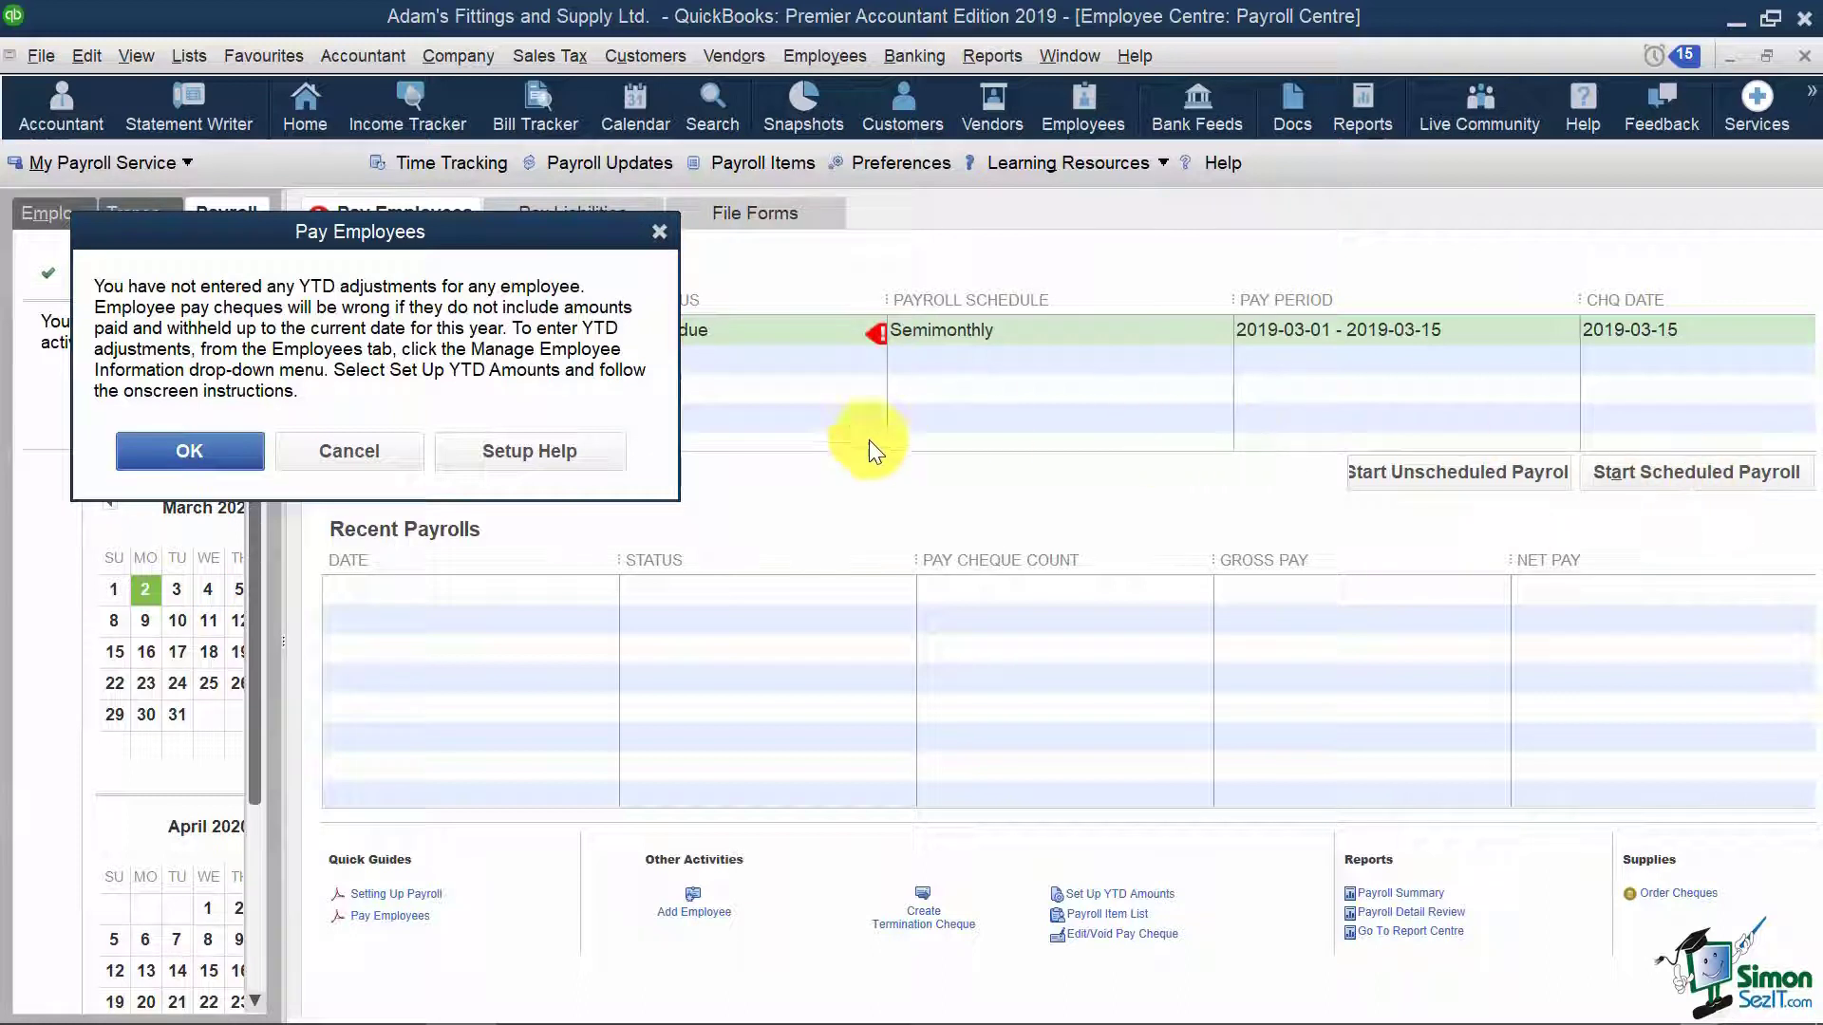
Acknowledge the YTD adjustments warning and reselect the employee for the 2019-03-15 payroll
{"action": "left_click", "coordinate": [190, 451]}
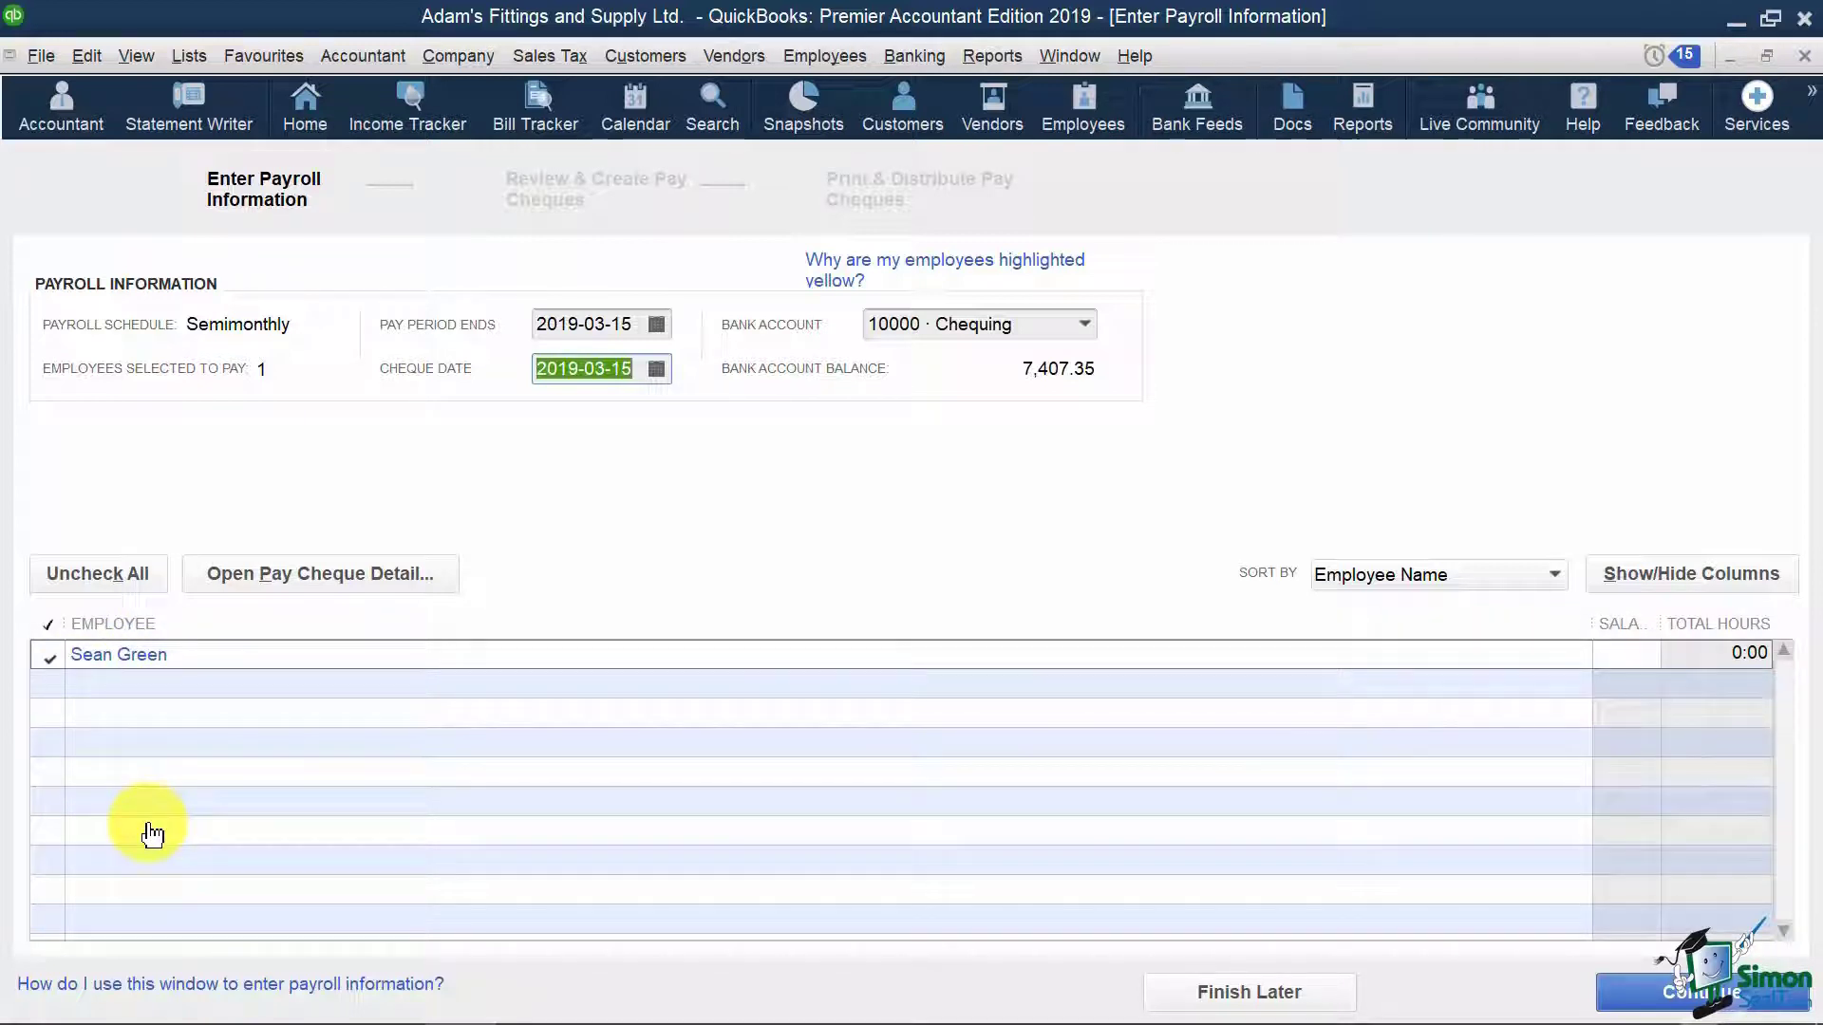
{"action": "left_click", "coordinate": [46, 653]}
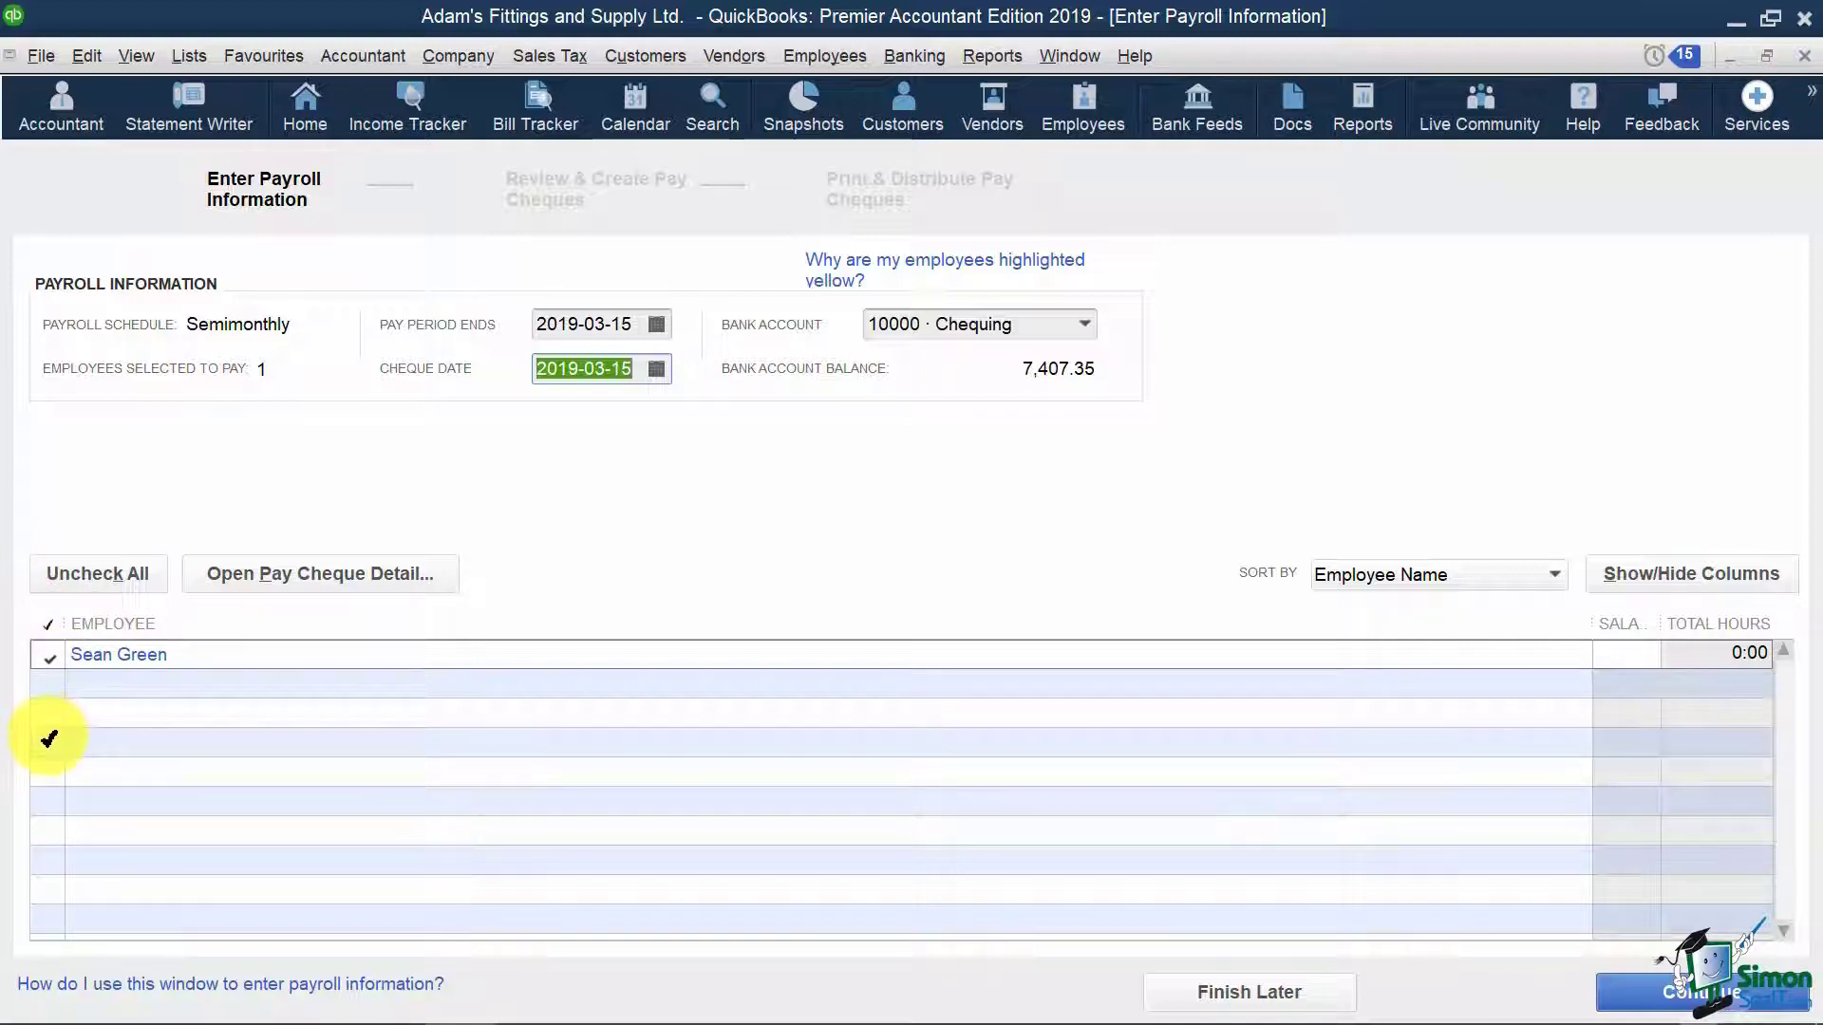
{"action": "left_click", "coordinate": [52, 654]}
{"action": "left_click", "coordinate": [51, 655]}
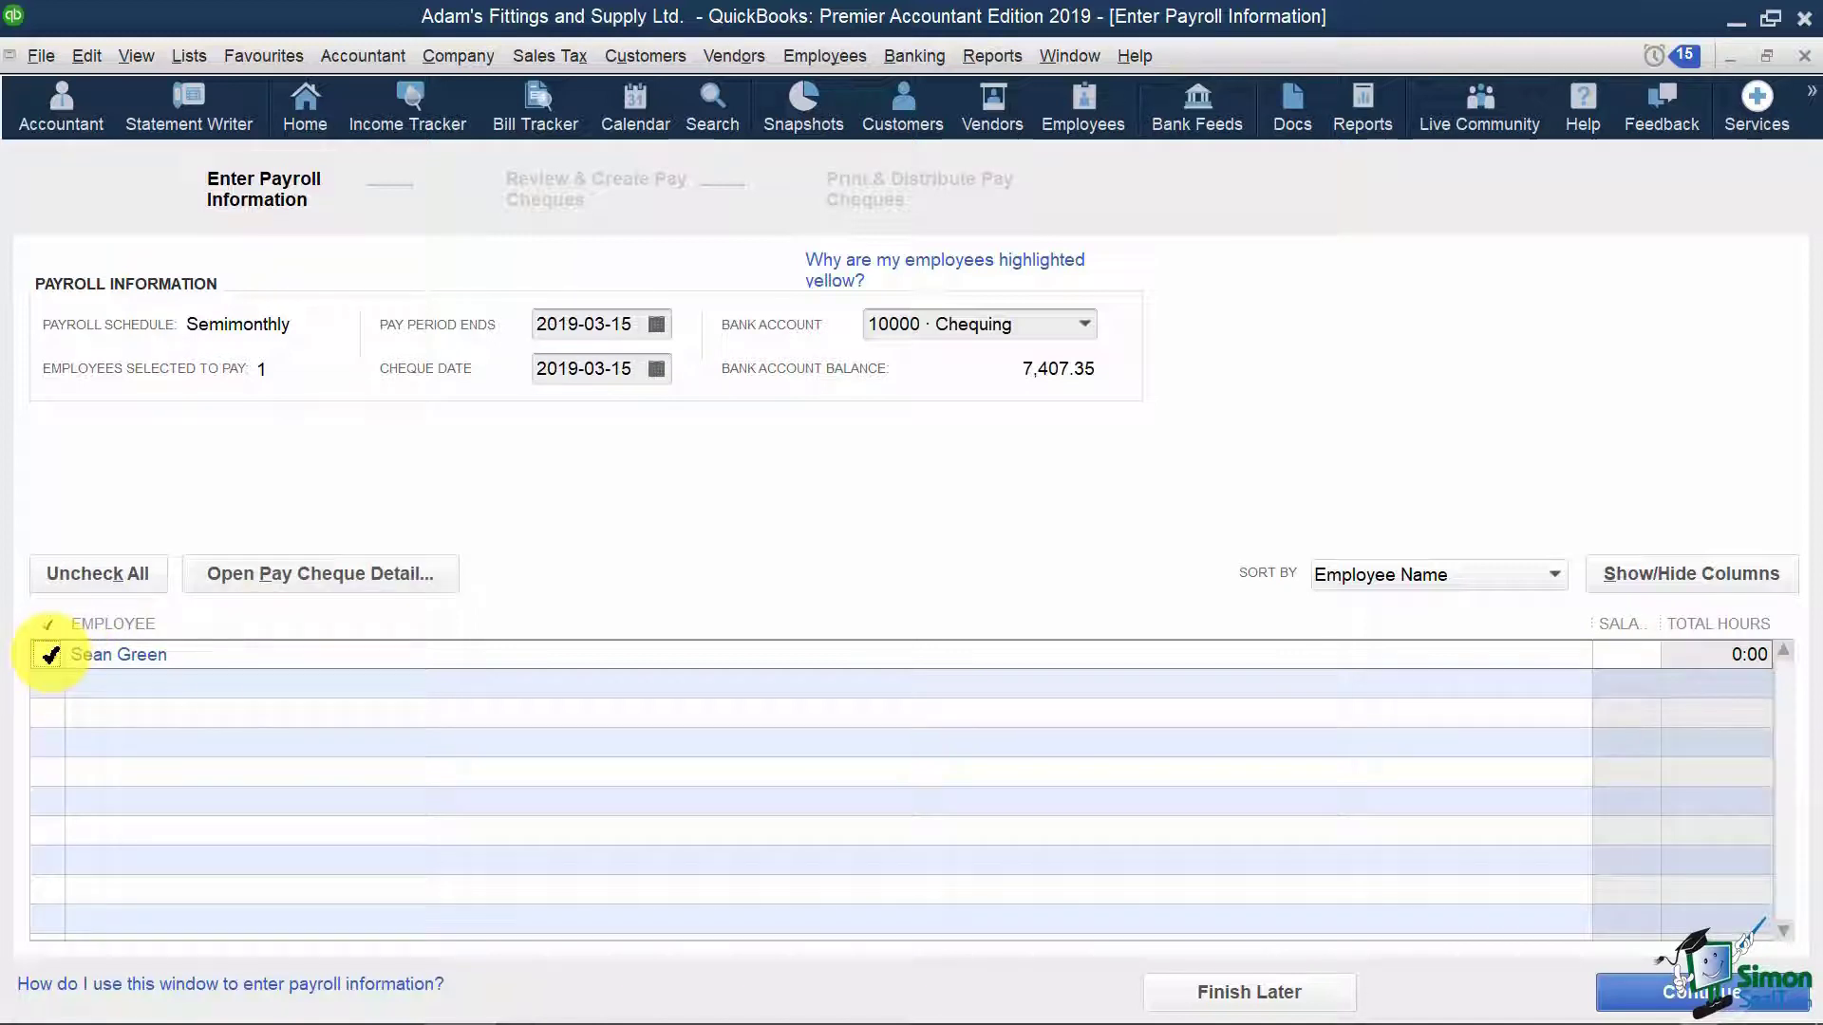
Open the employee's pay cheque detail showing 2,916.67 salary and a 1,500.96 cheque amount
{"action": "left_click", "coordinate": [446, 574]}
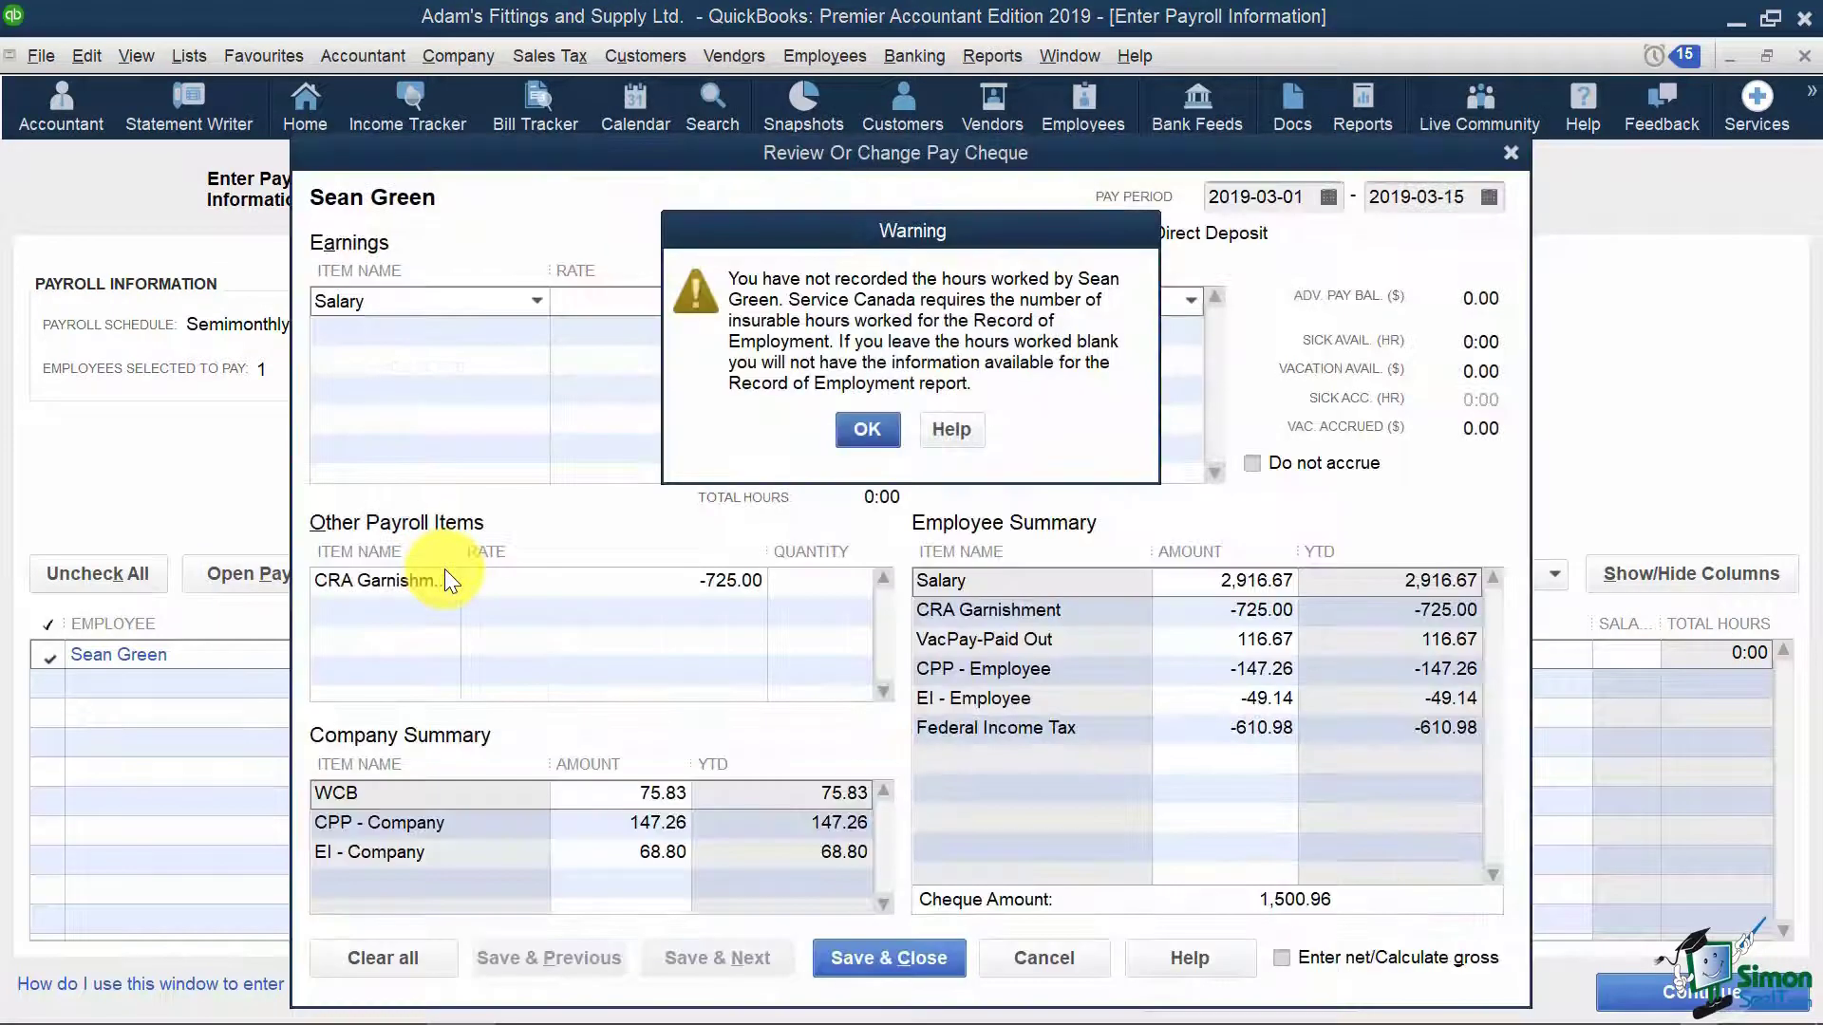
{"action": "left_click", "coordinate": [866, 429]}
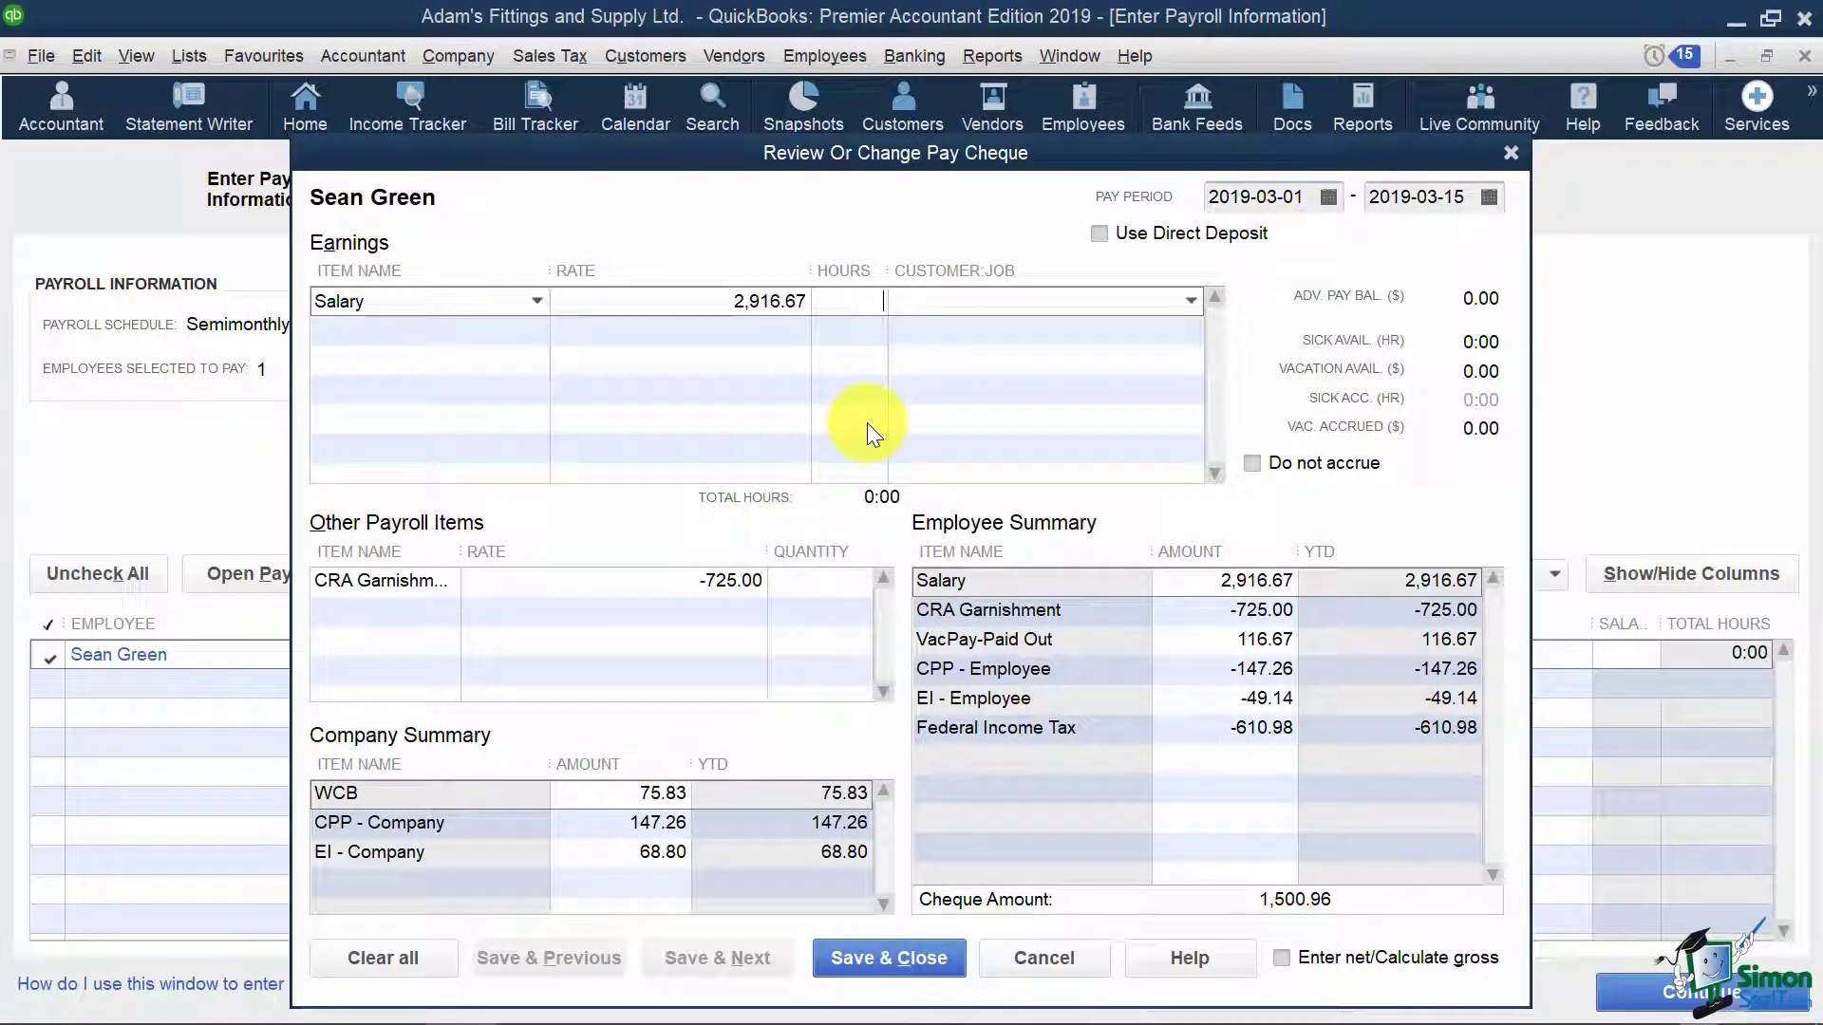
Change the salary to 2,138.89 for 72:00 hours, reducing the cheque amount to 990.79
{"action": "left_click", "coordinate": [700, 299]}
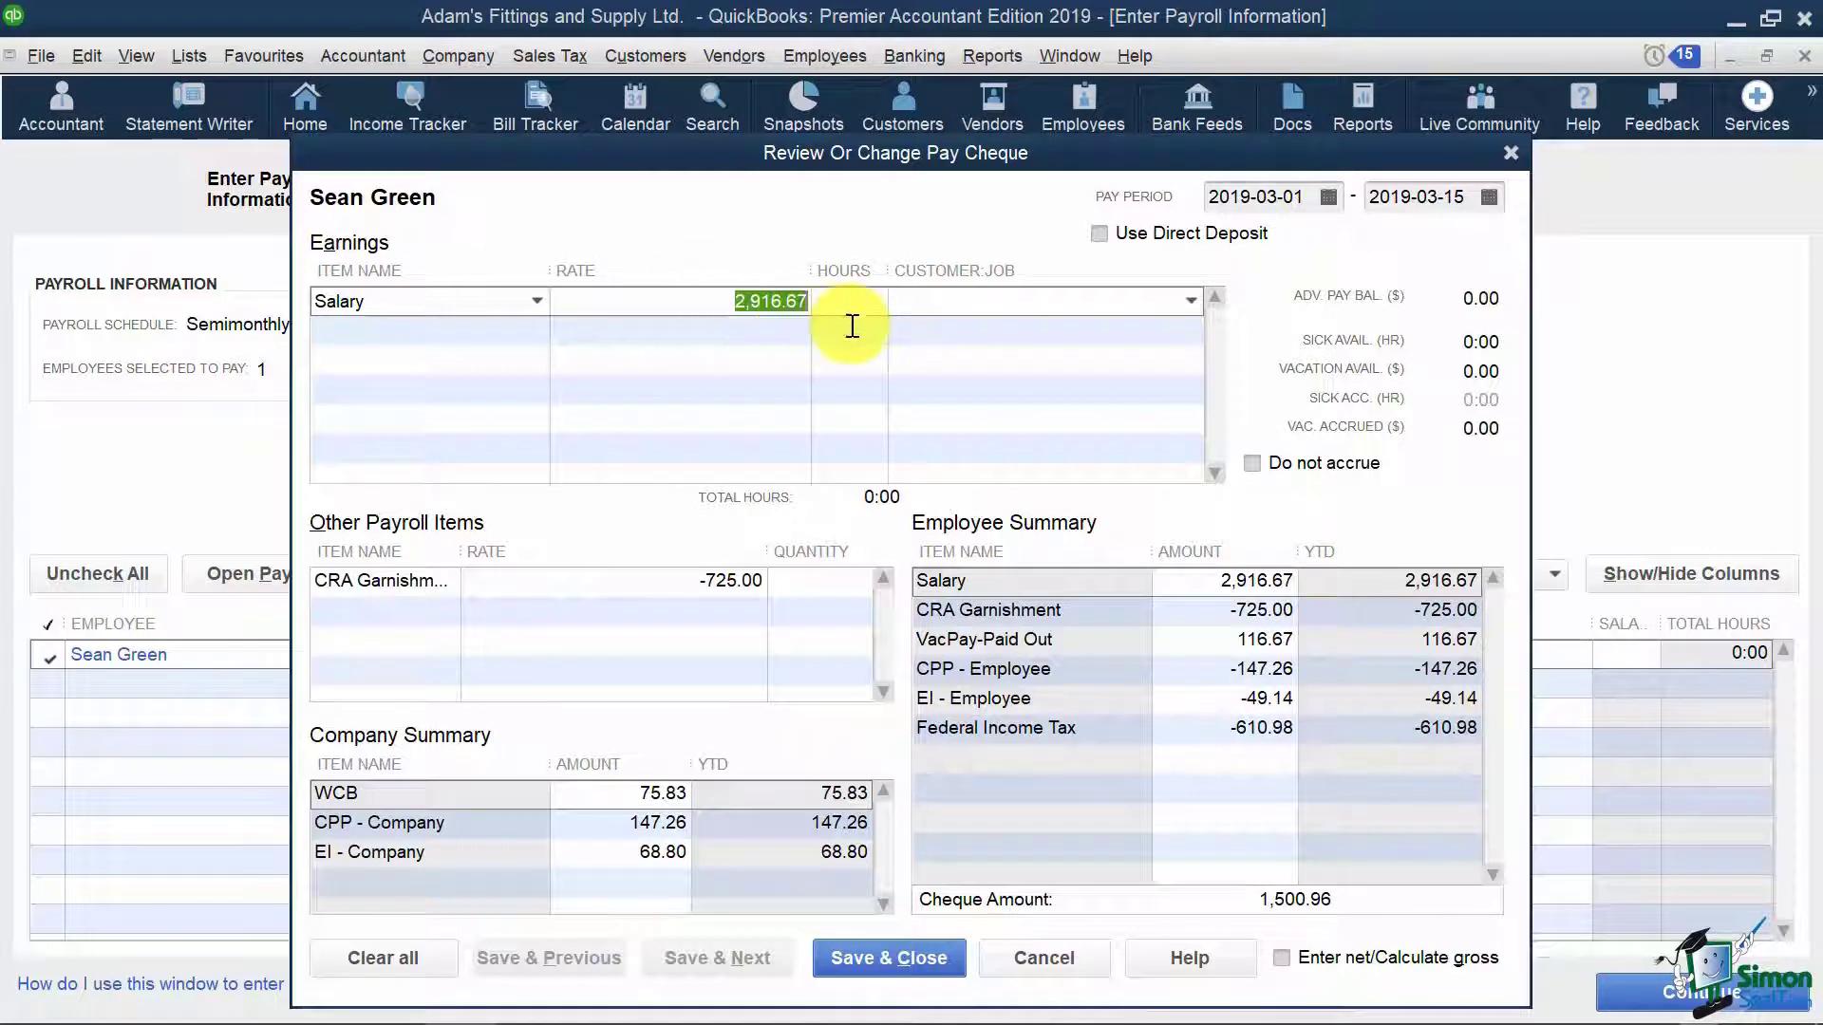
{"action": "type", "text": "2138"}
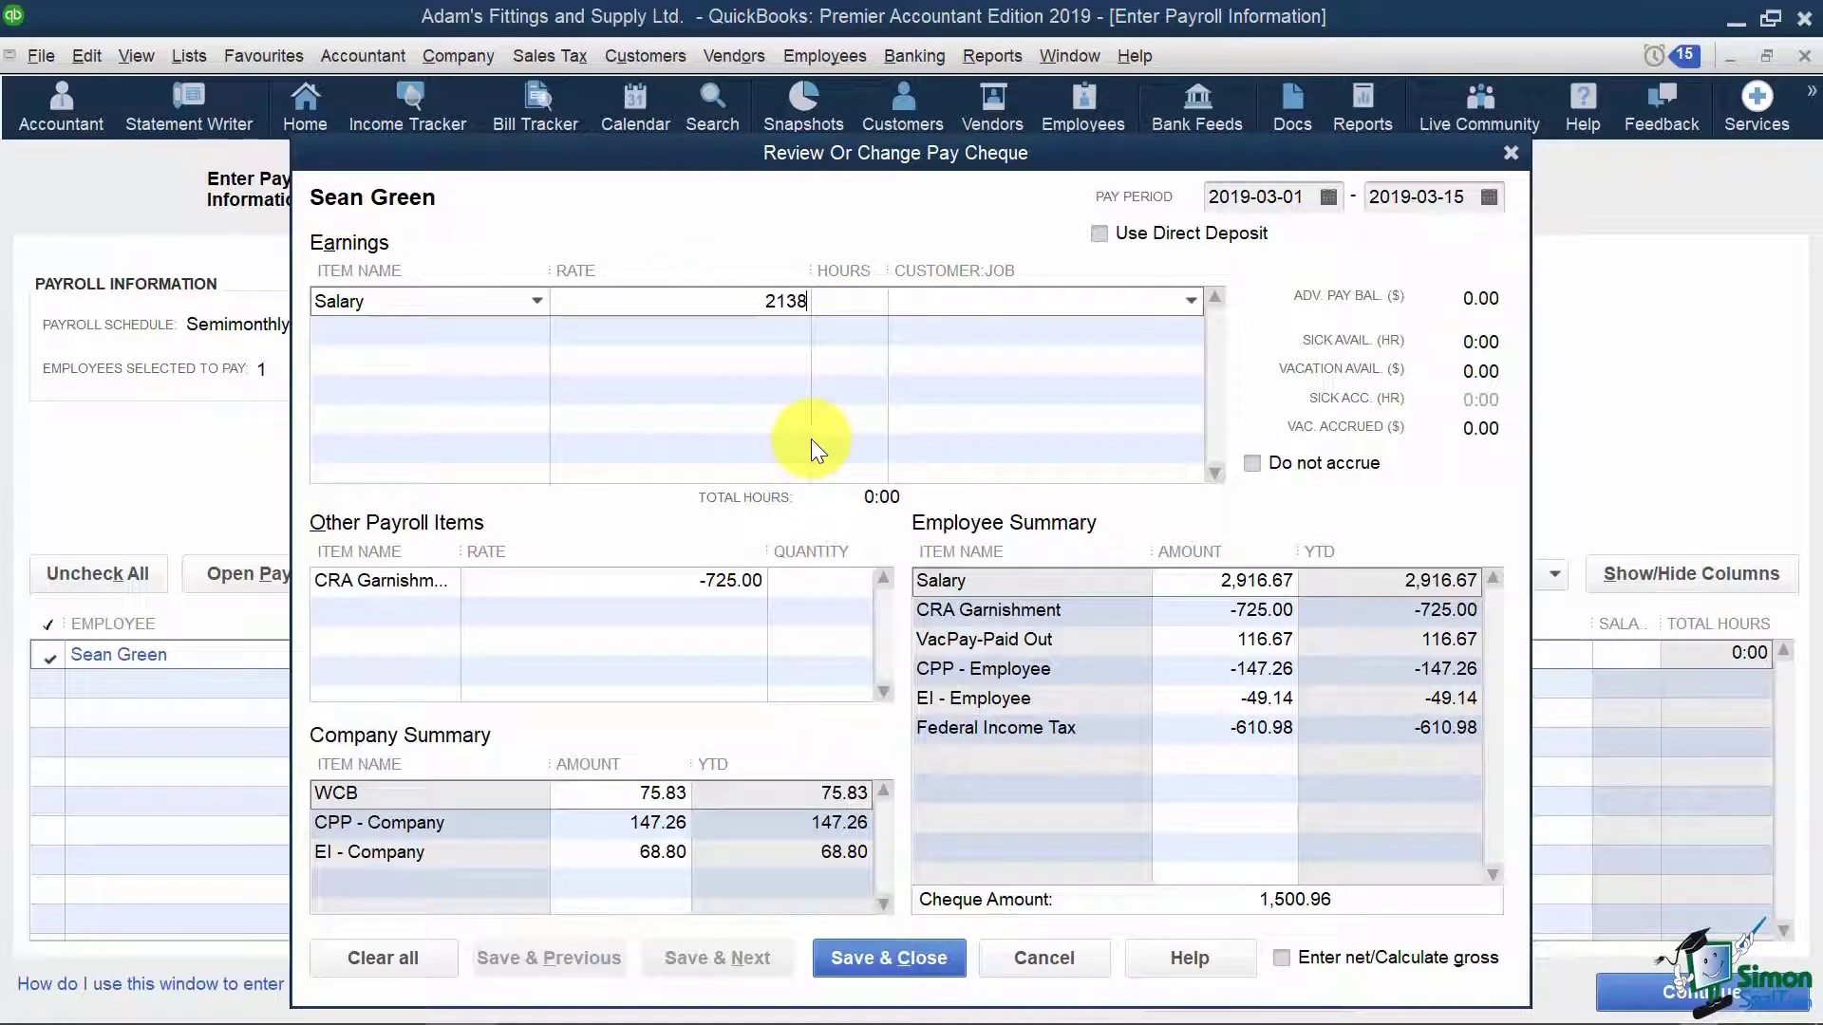
{"action": "type", "text": ".89"}
{"action": "left_click", "coordinate": [855, 296]}
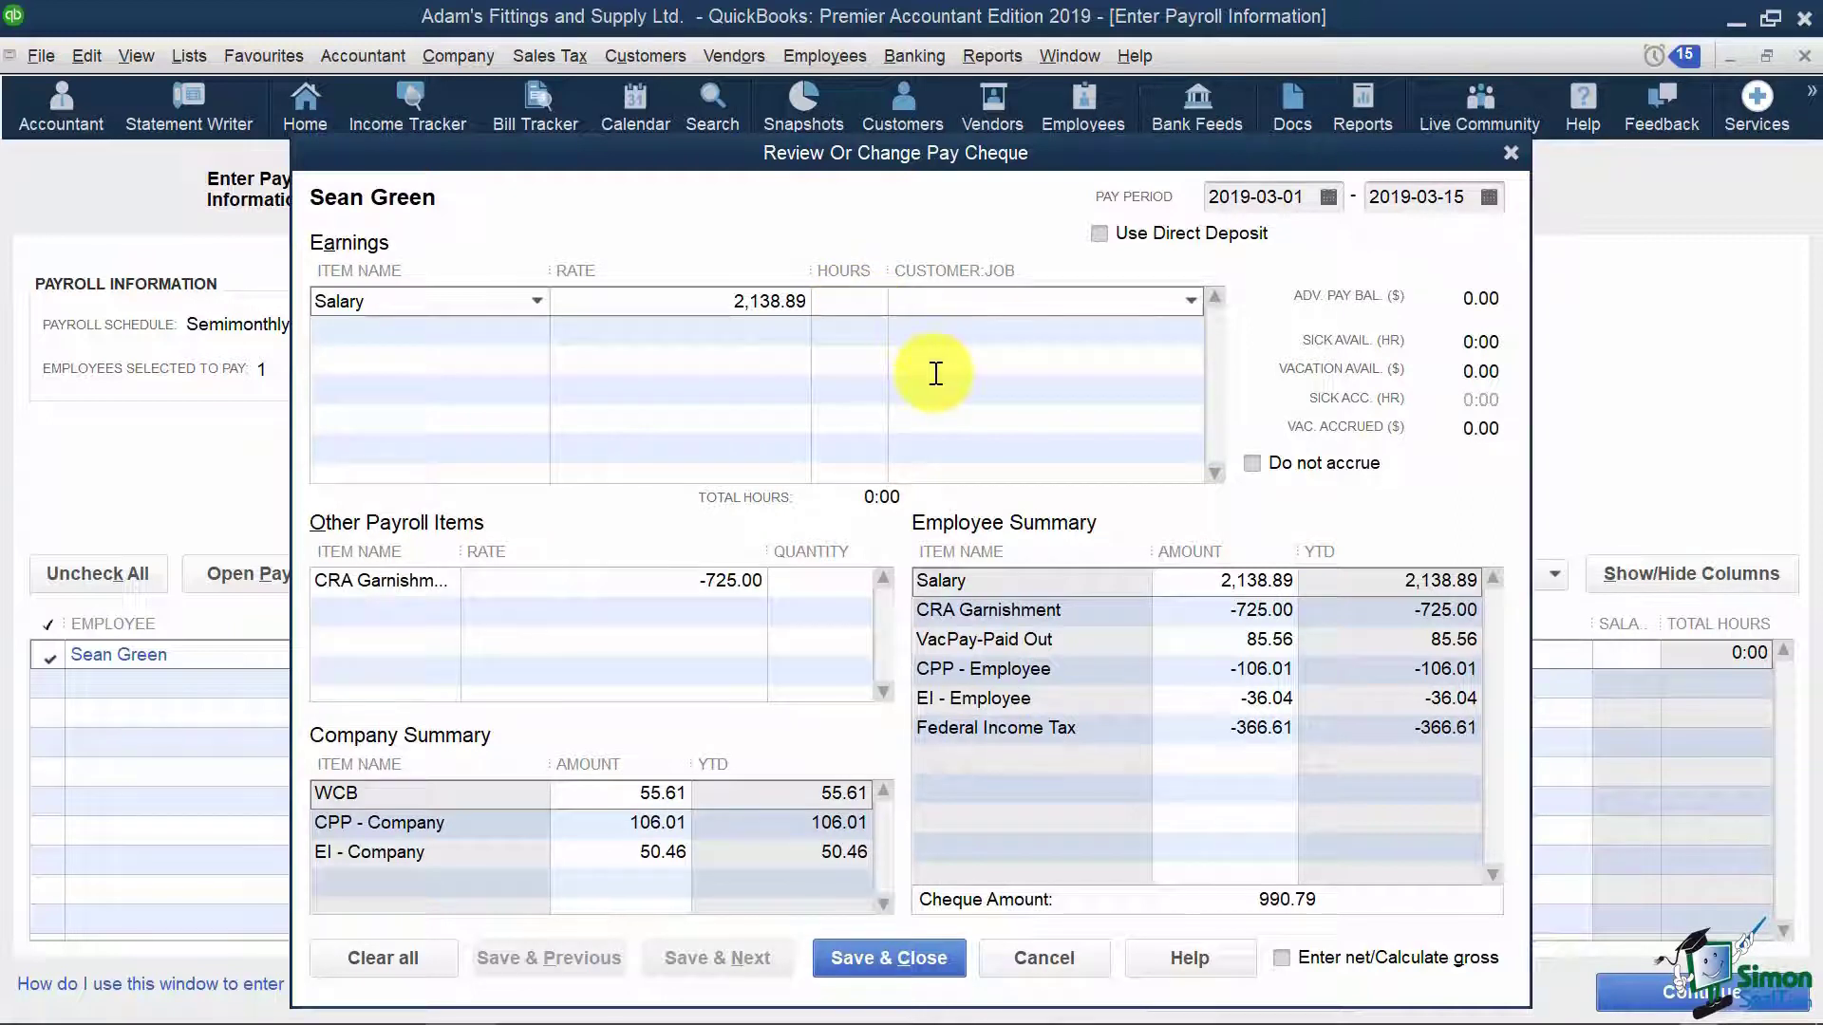
{"action": "type", "text": "2"}
{"action": "left_click", "coordinate": [1067, 311]}
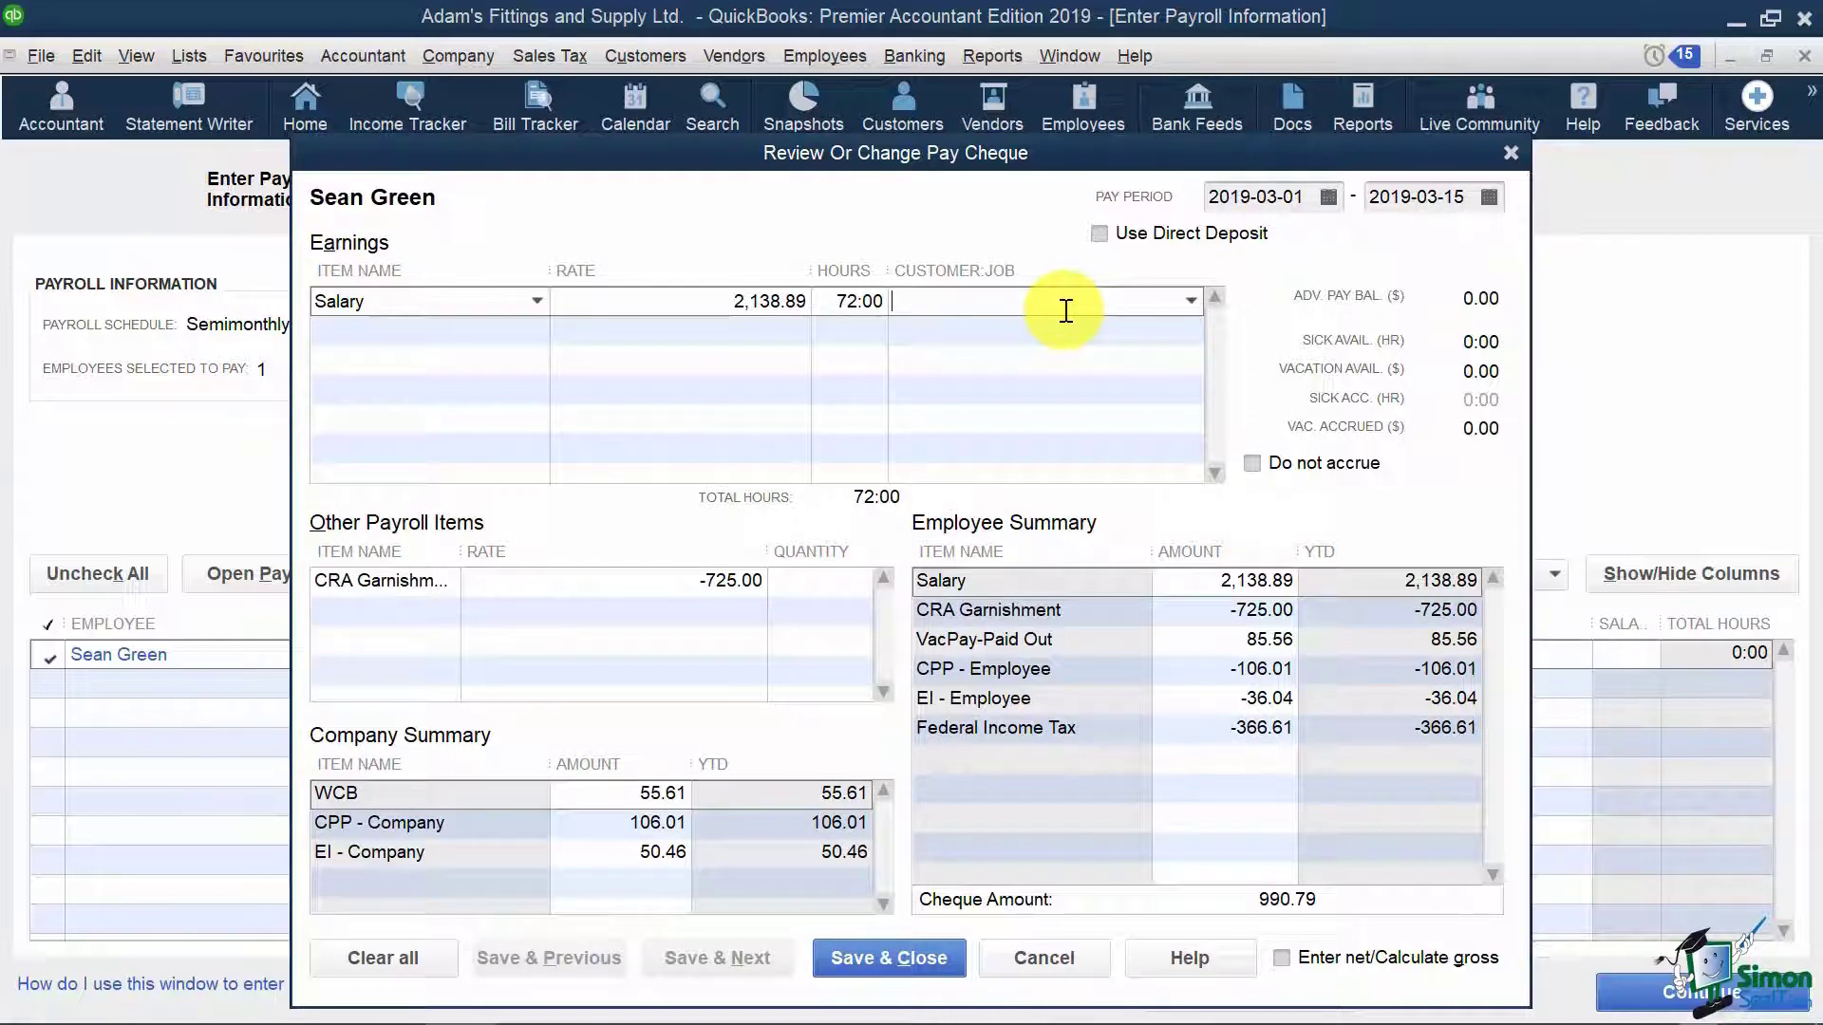
{"action": "left_click", "coordinate": [1187, 302]}
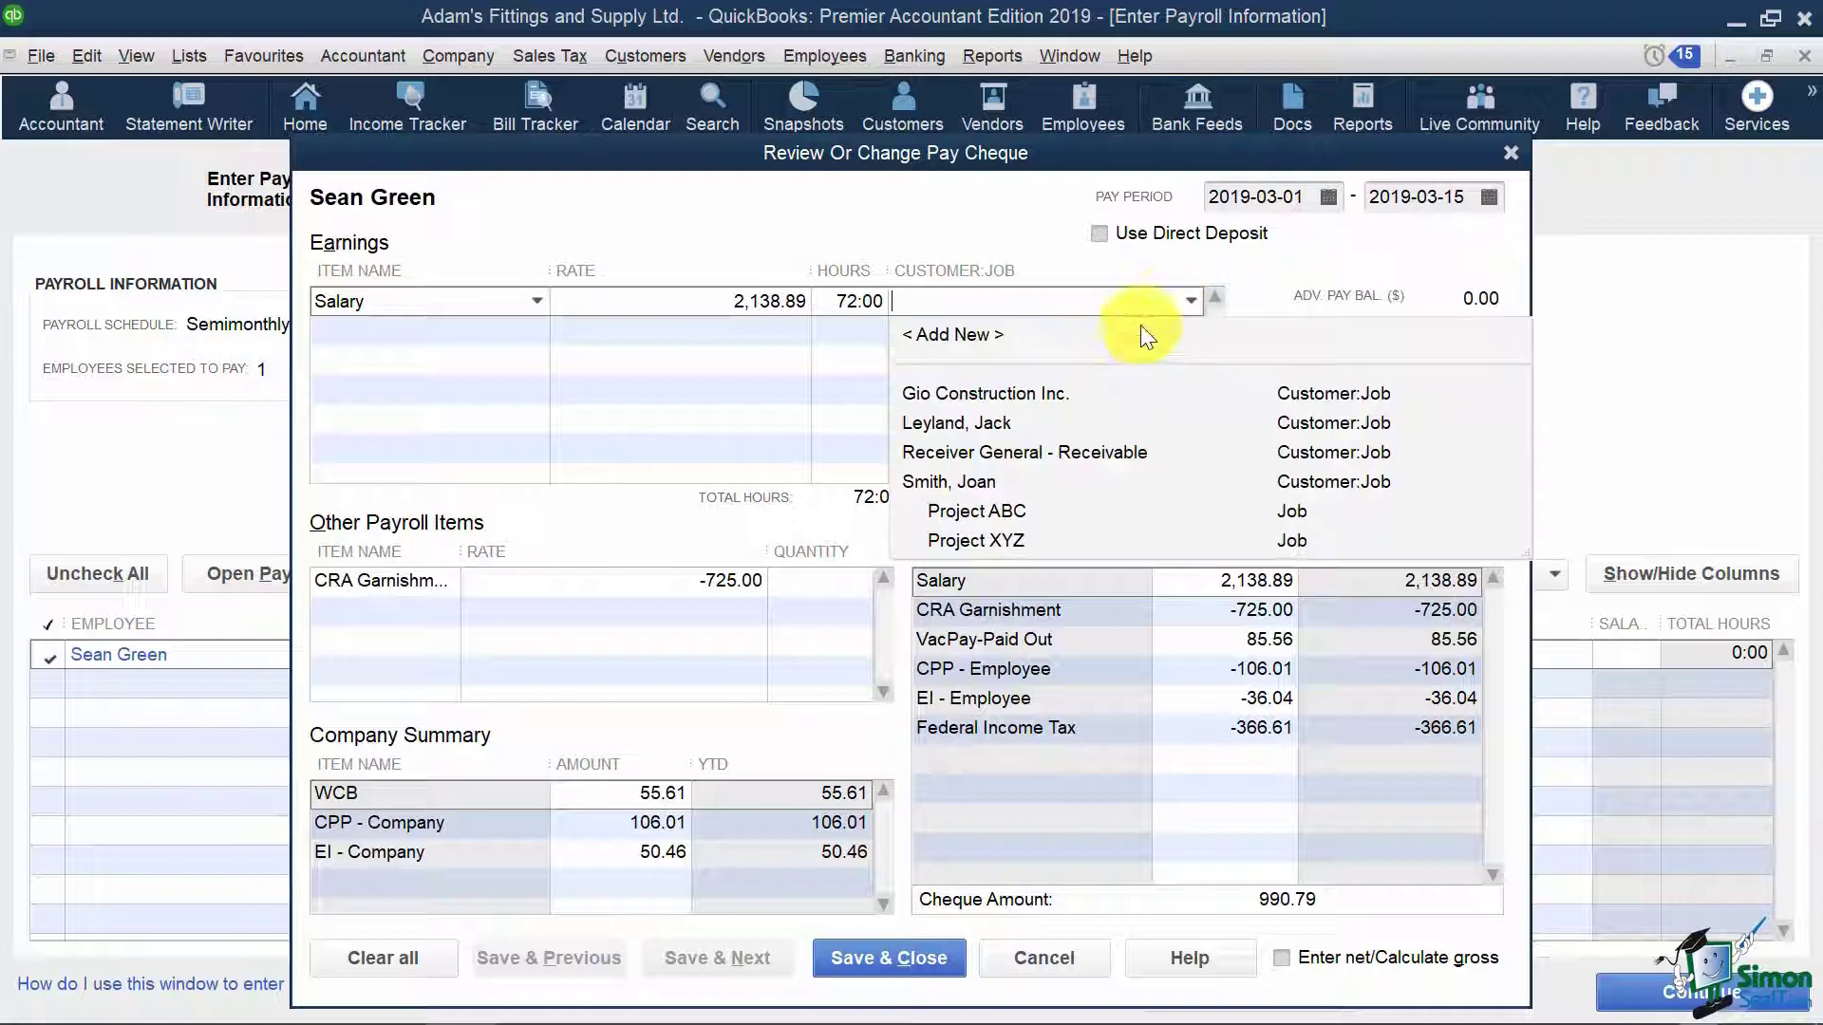
{"action": "left_click", "coordinate": [1004, 228]}
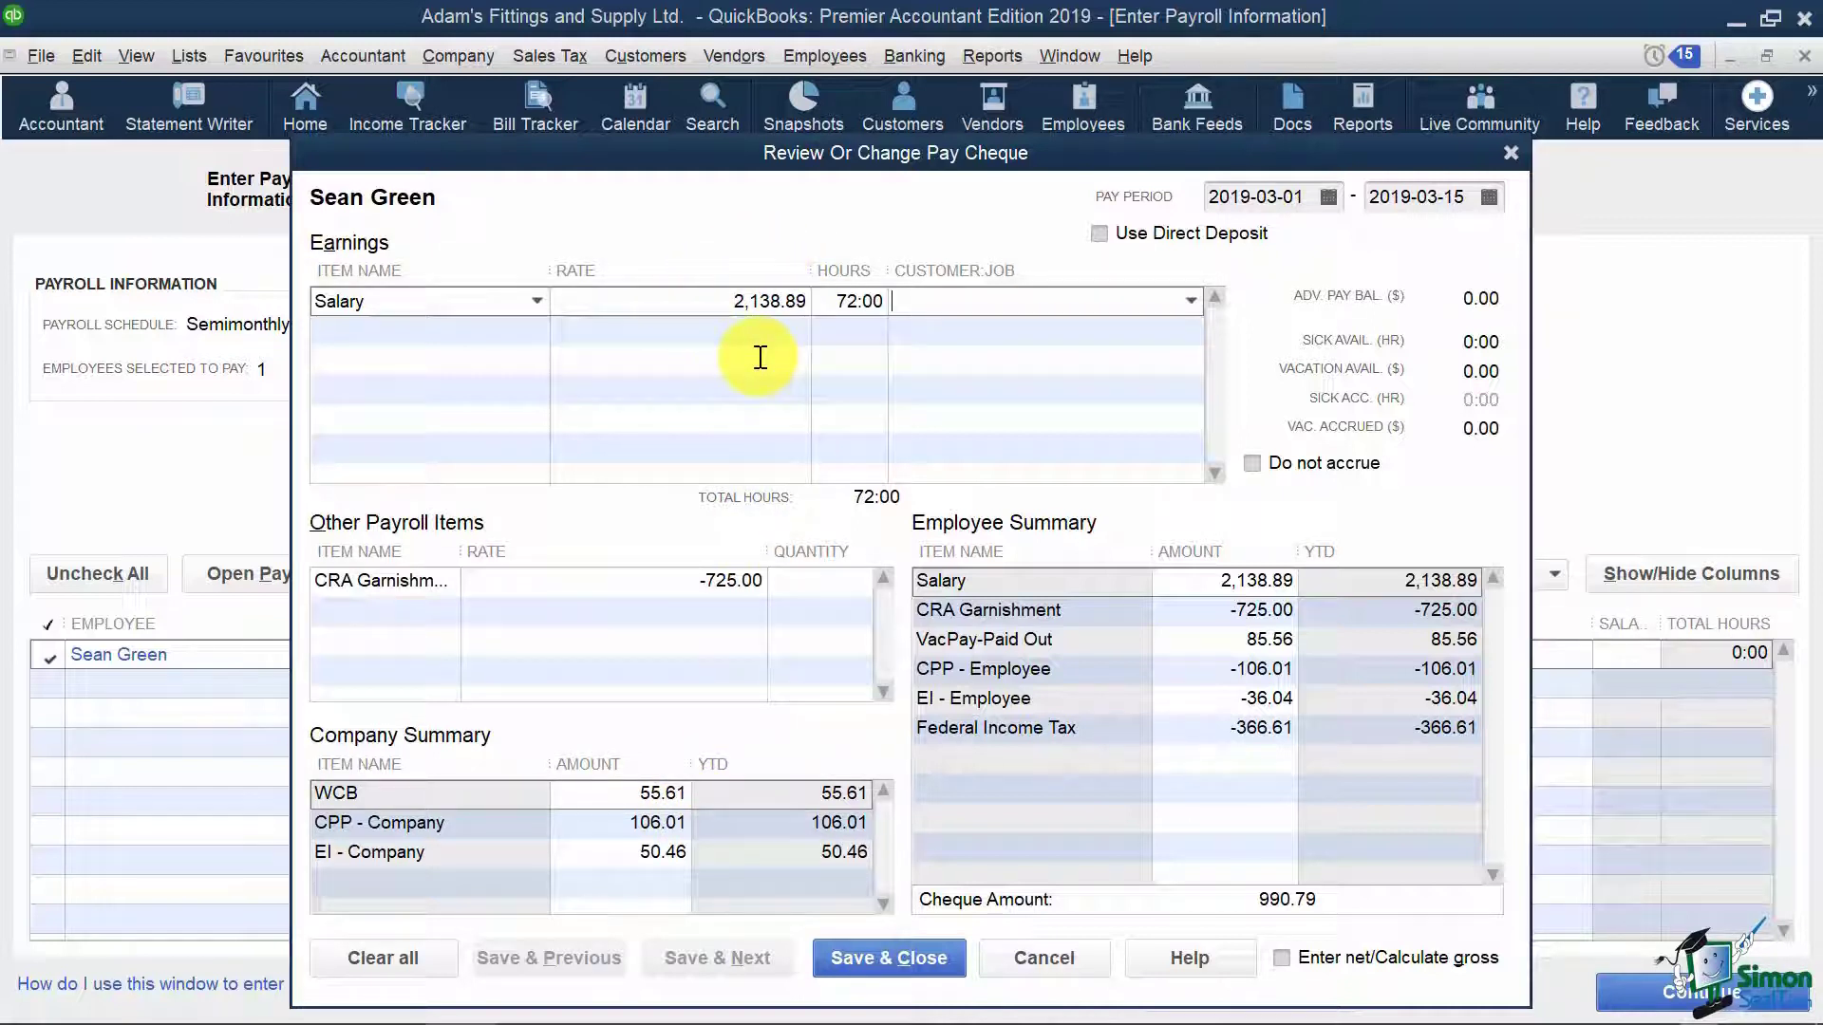
{"action": "left_click", "coordinate": [612, 822]}
{"action": "left_click", "coordinate": [635, 855]}
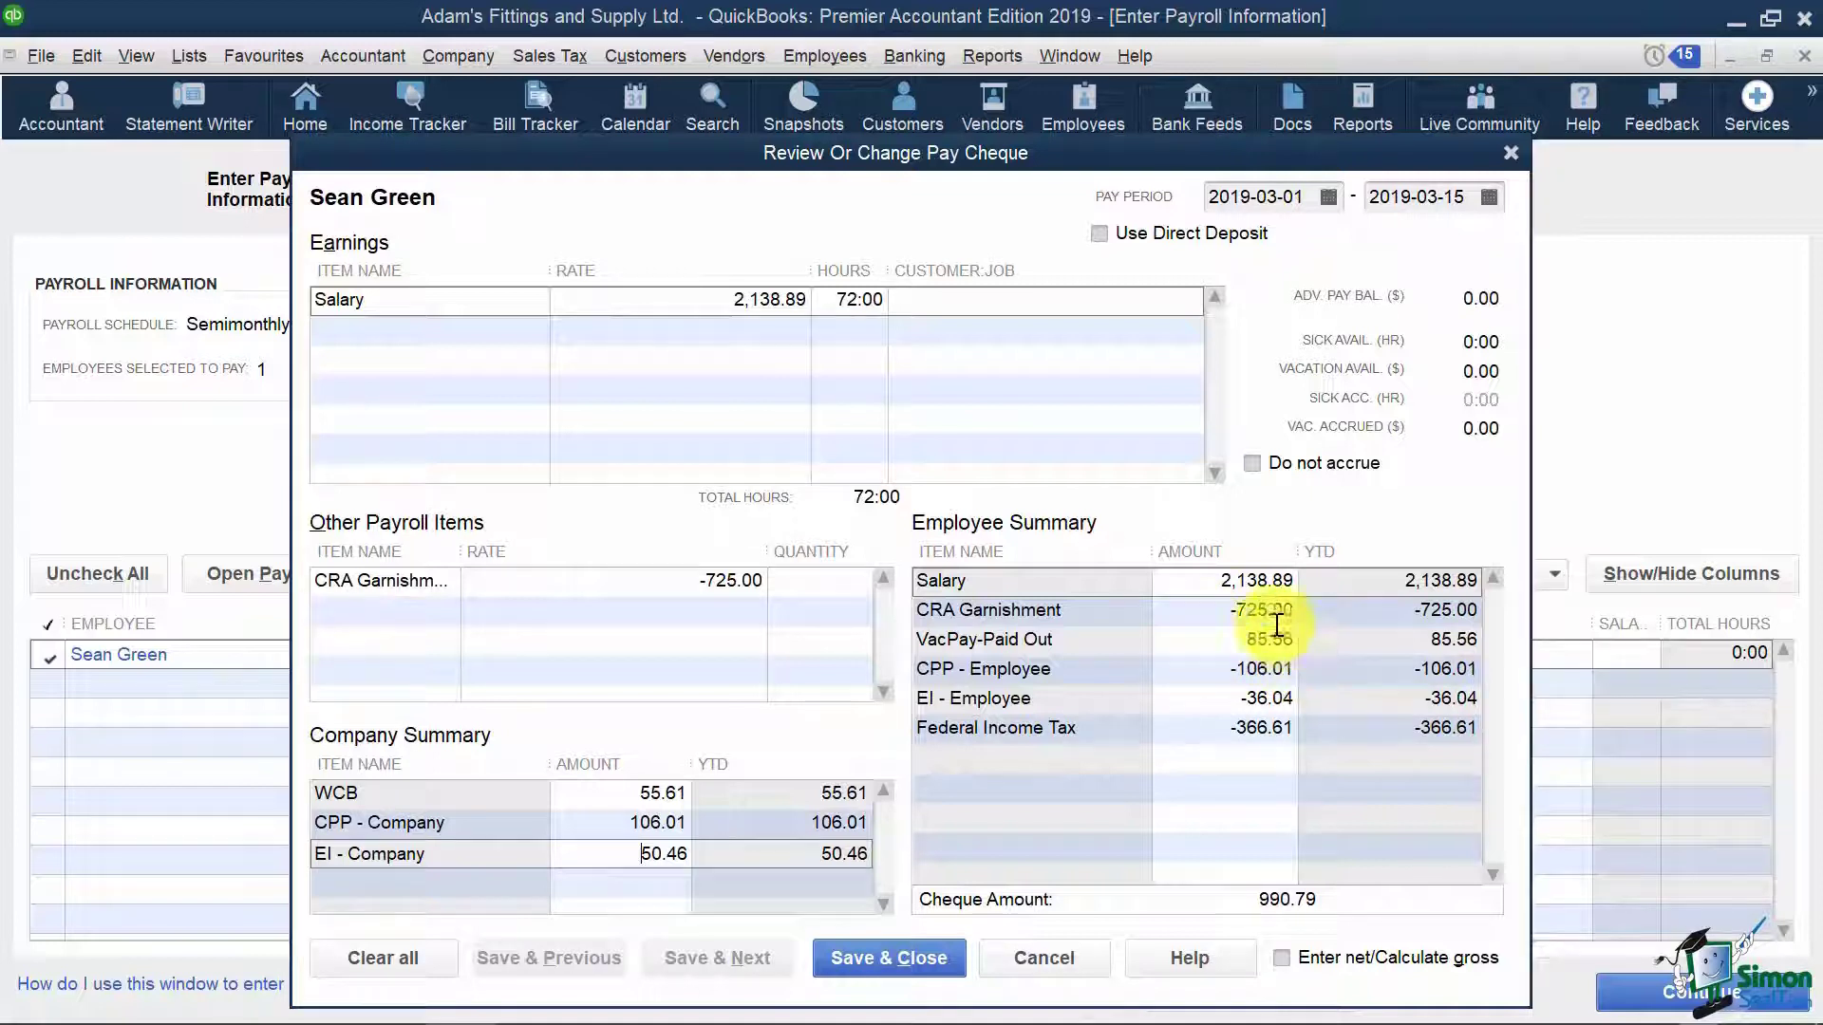
Review the 85.56 VacPay-Paid Out amount and save the revised pay cheque
{"action": "left_click", "coordinate": [1319, 641]}
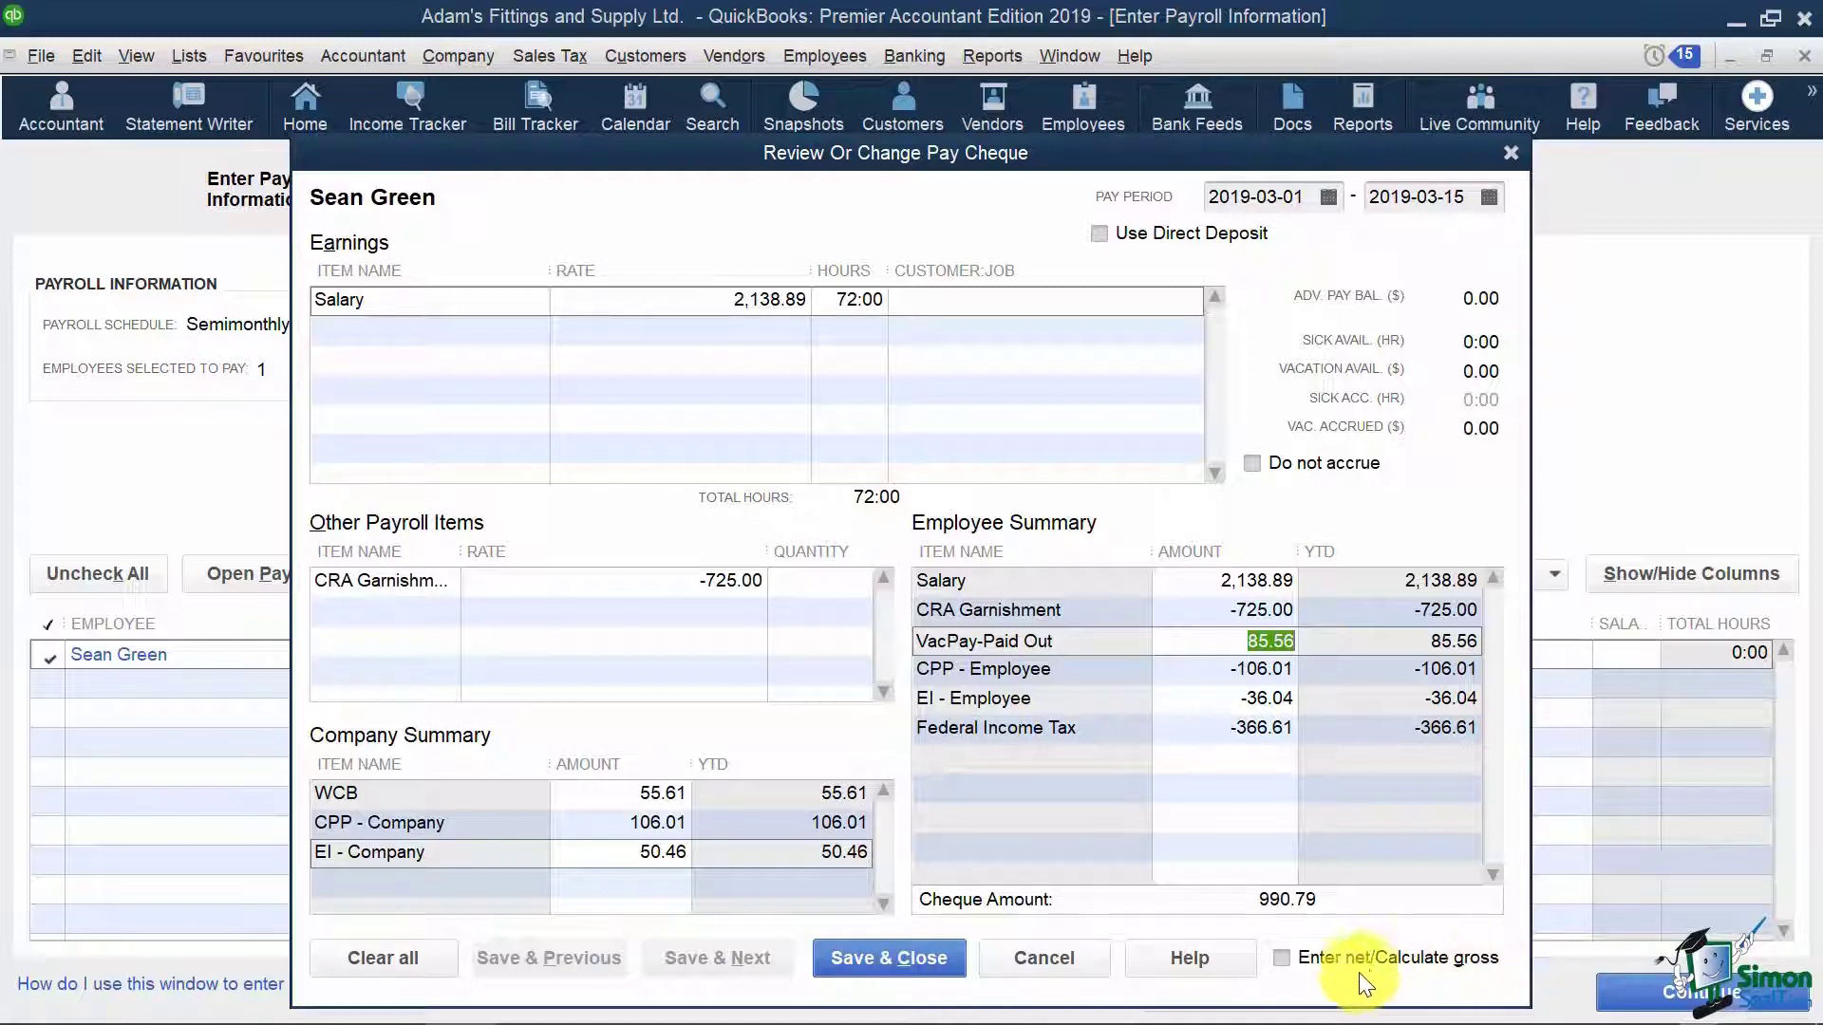
{"action": "left_click", "coordinate": [917, 959]}
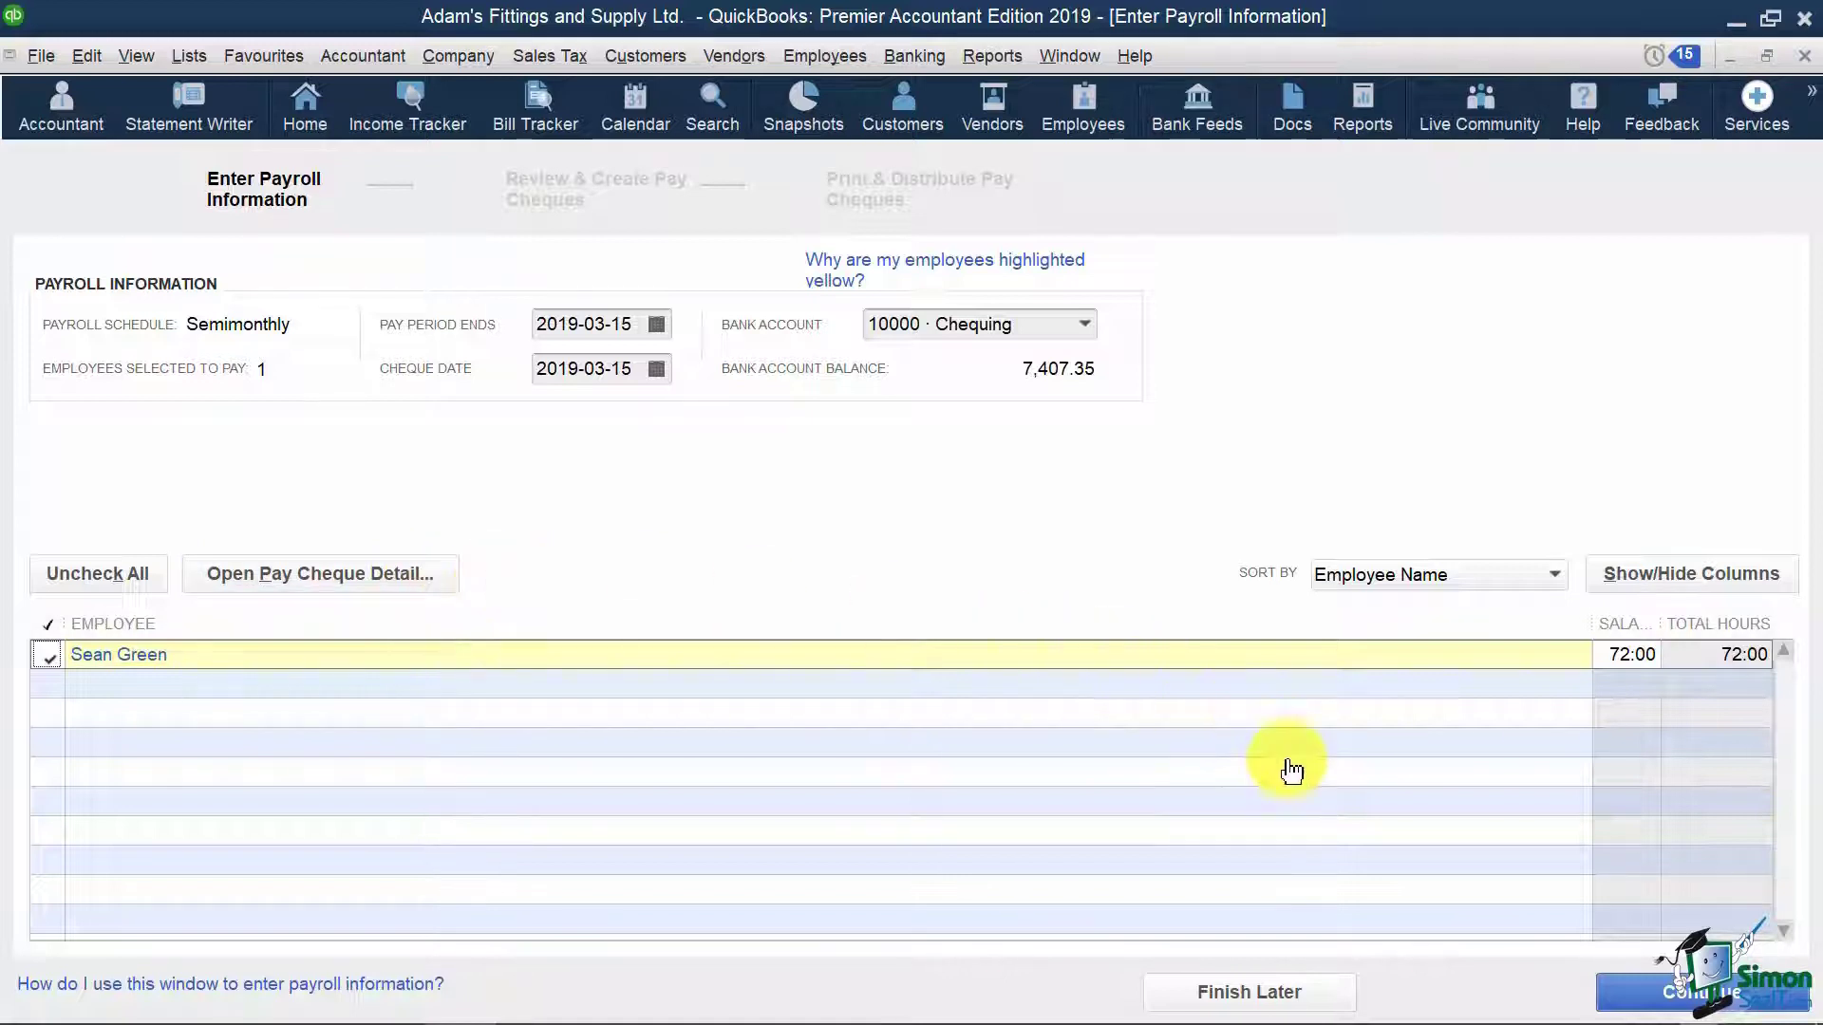
Create the 990.79 net pay cheque as handwritten cheque number 280
{"action": "left_click", "coordinate": [1666, 997]}
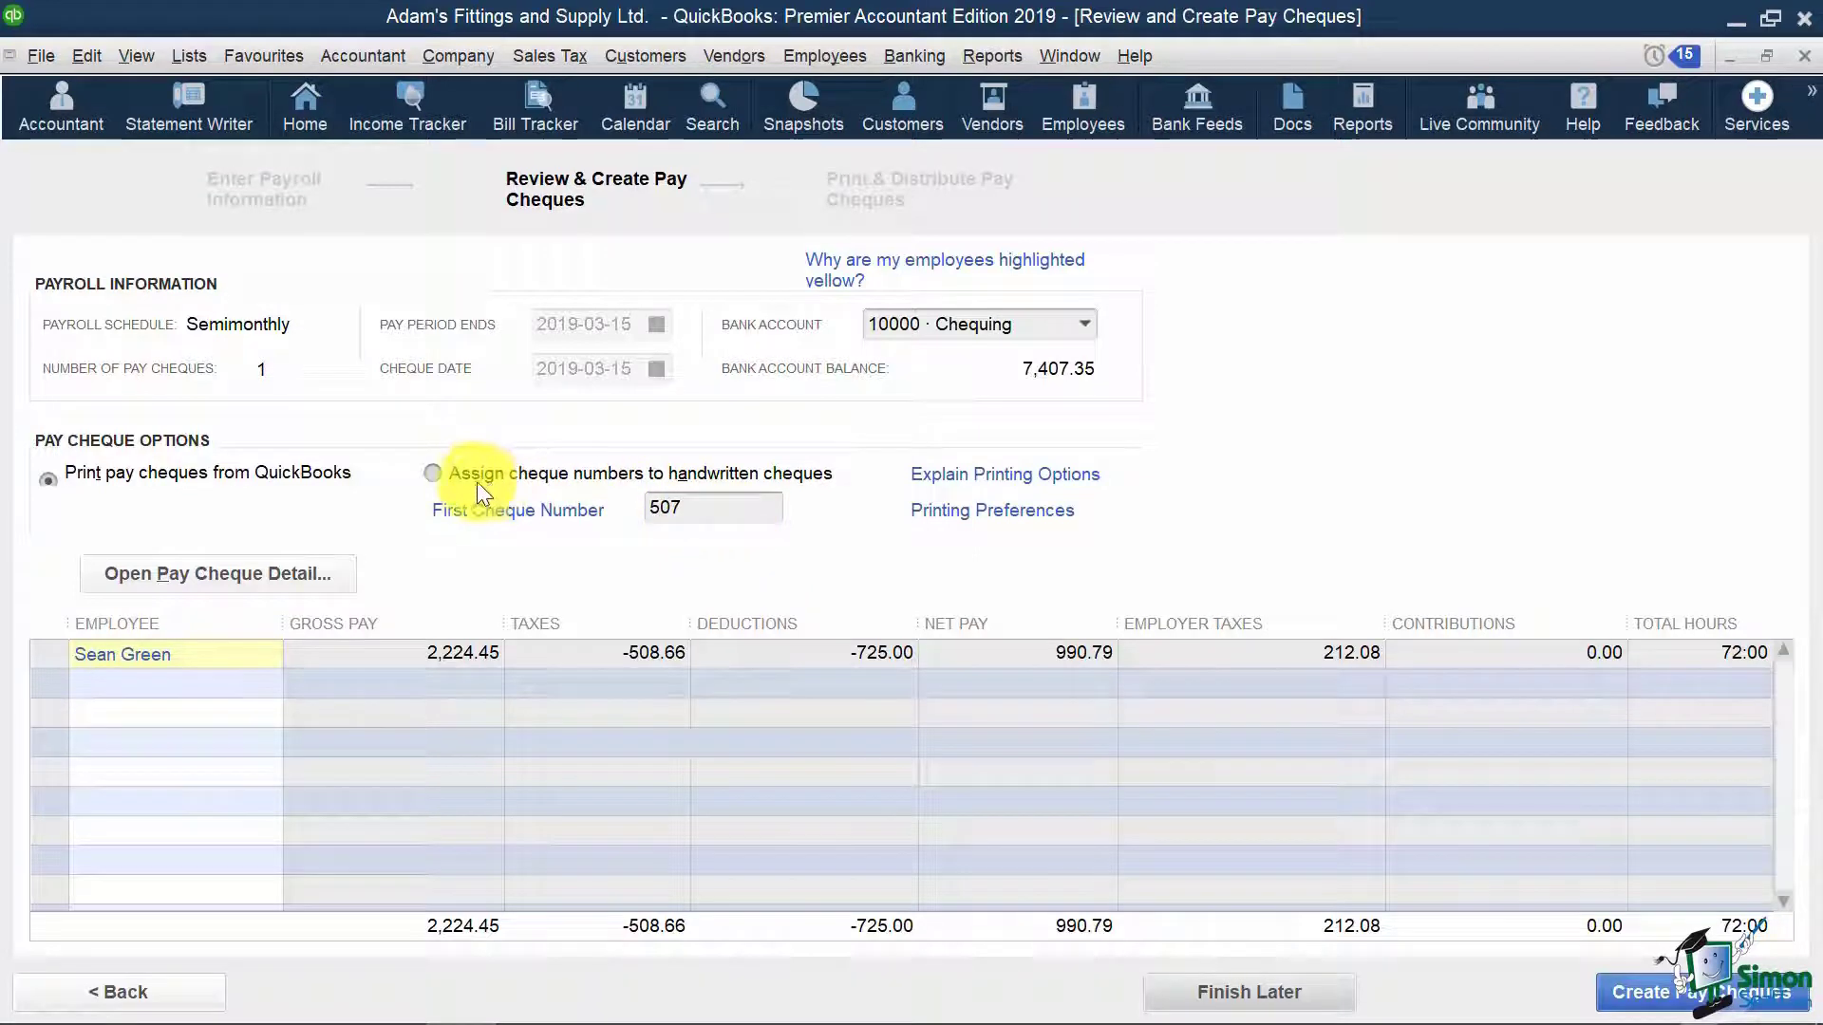
{"action": "left_click", "coordinate": [433, 473]}
{"action": "double_click", "coordinate": [700, 510]}
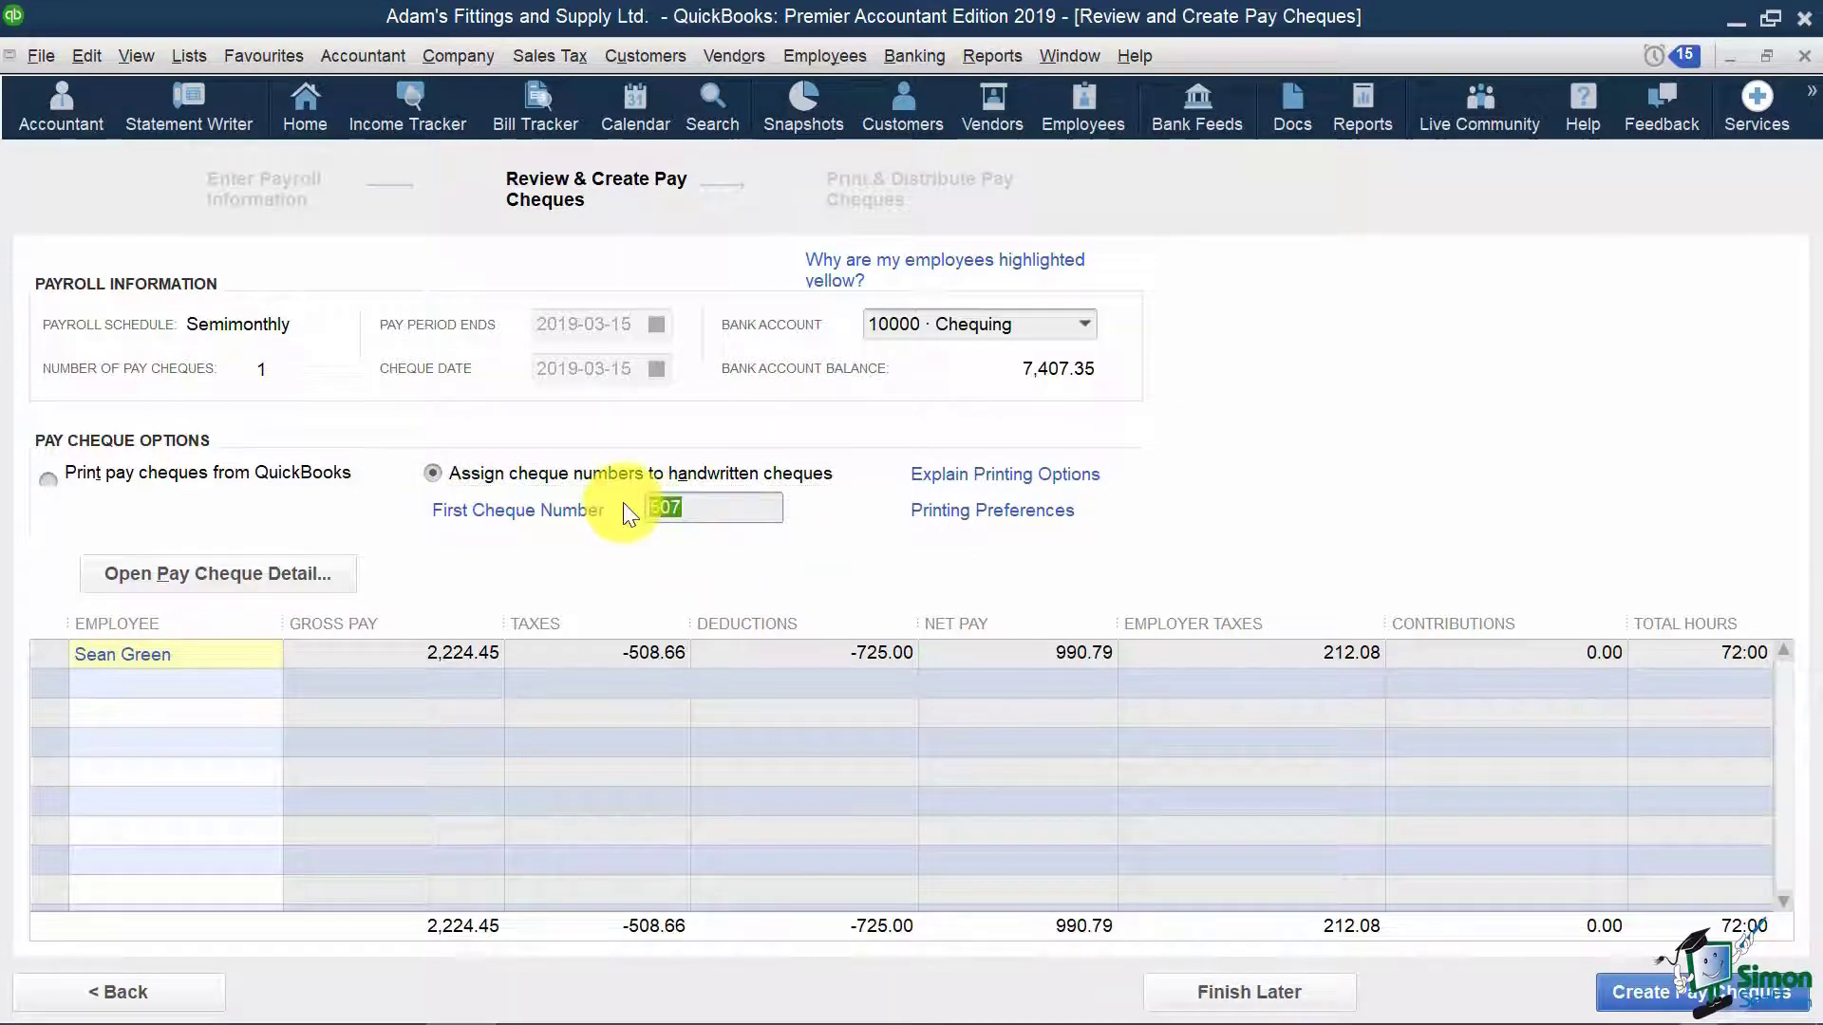
{"action": "type", "text": "280"}
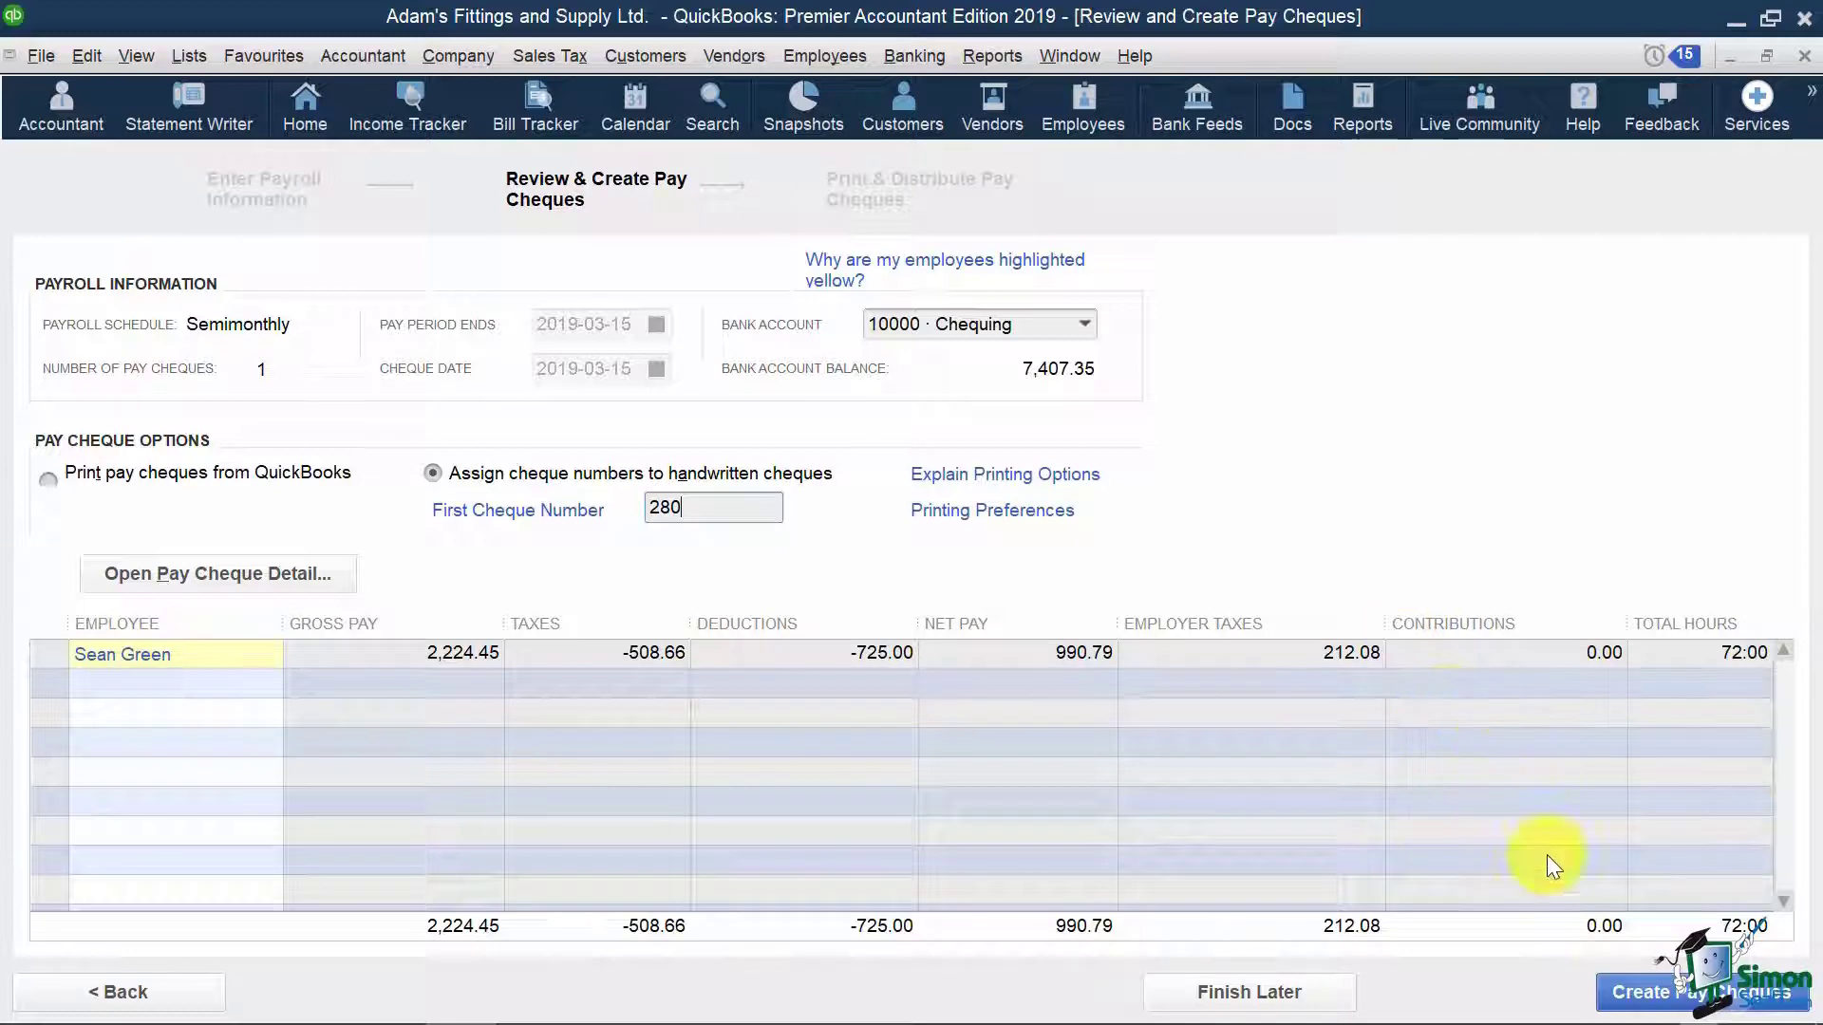
{"action": "left_click", "coordinate": [1664, 1002]}
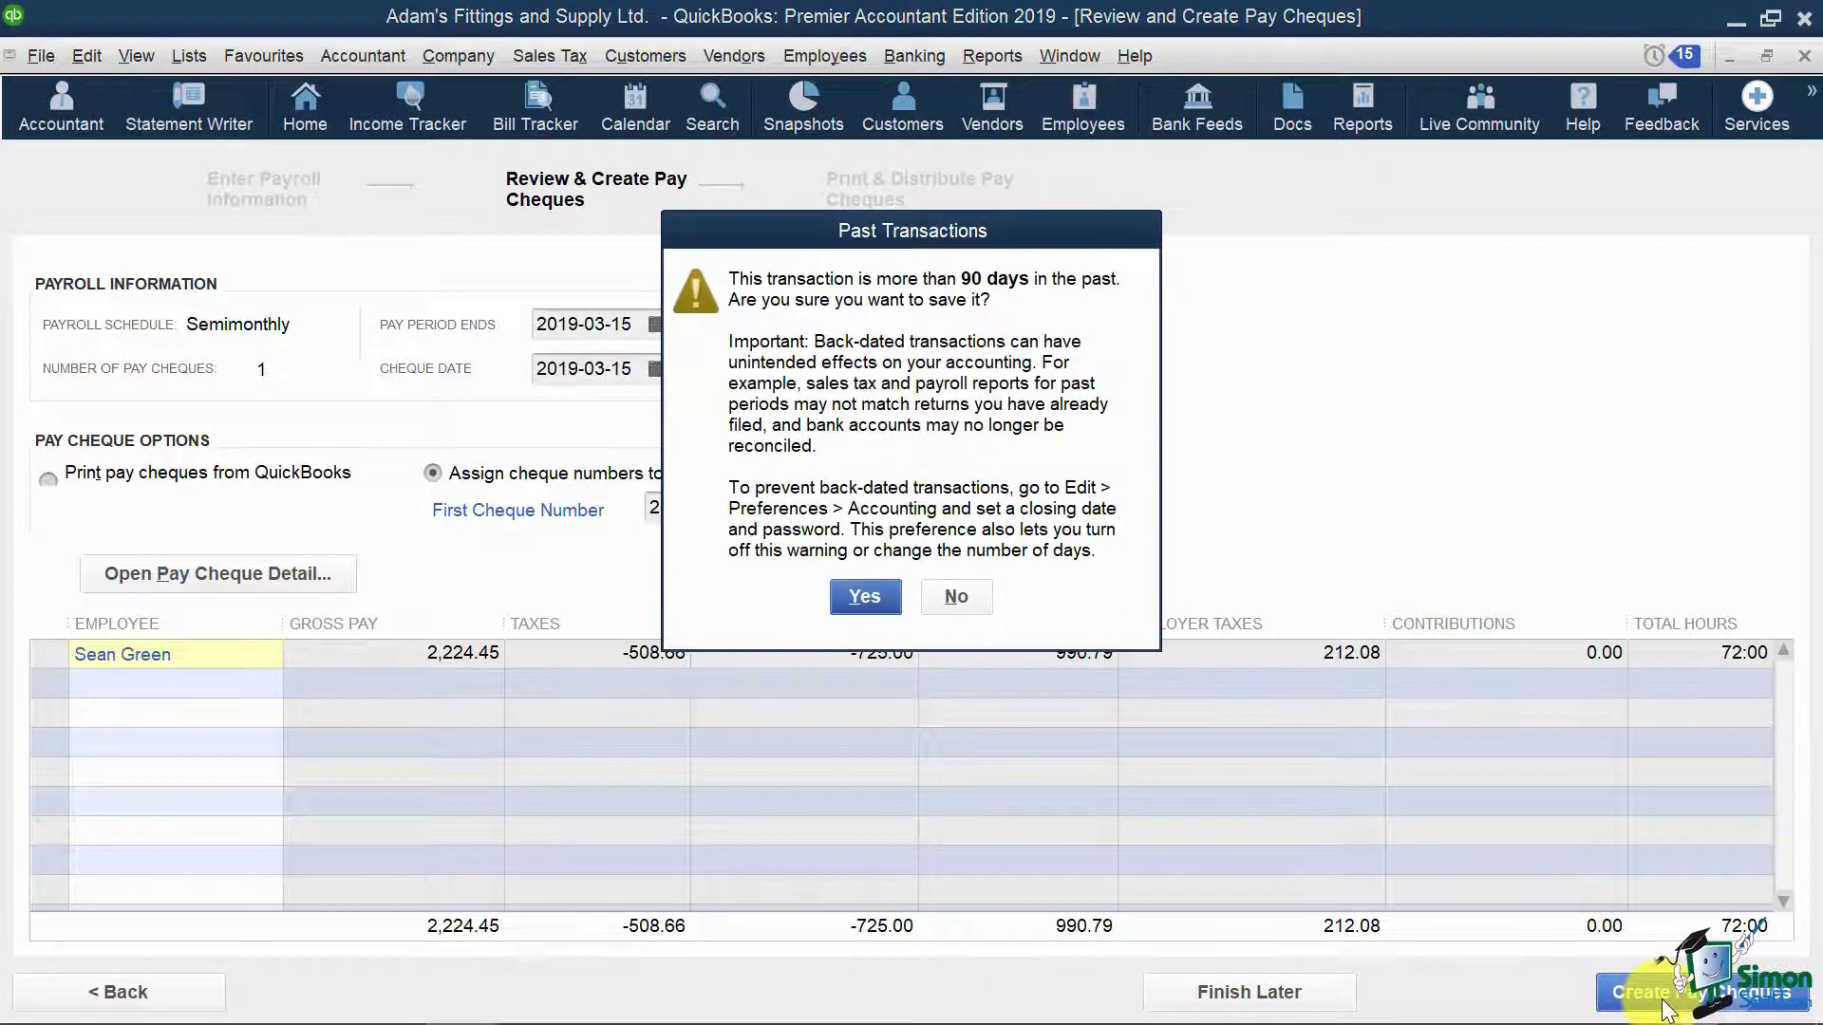
Confirm saving the back-dated pay cheque and bring up its paystub for printing or e-mailing
{"action": "left_click", "coordinate": [863, 598]}
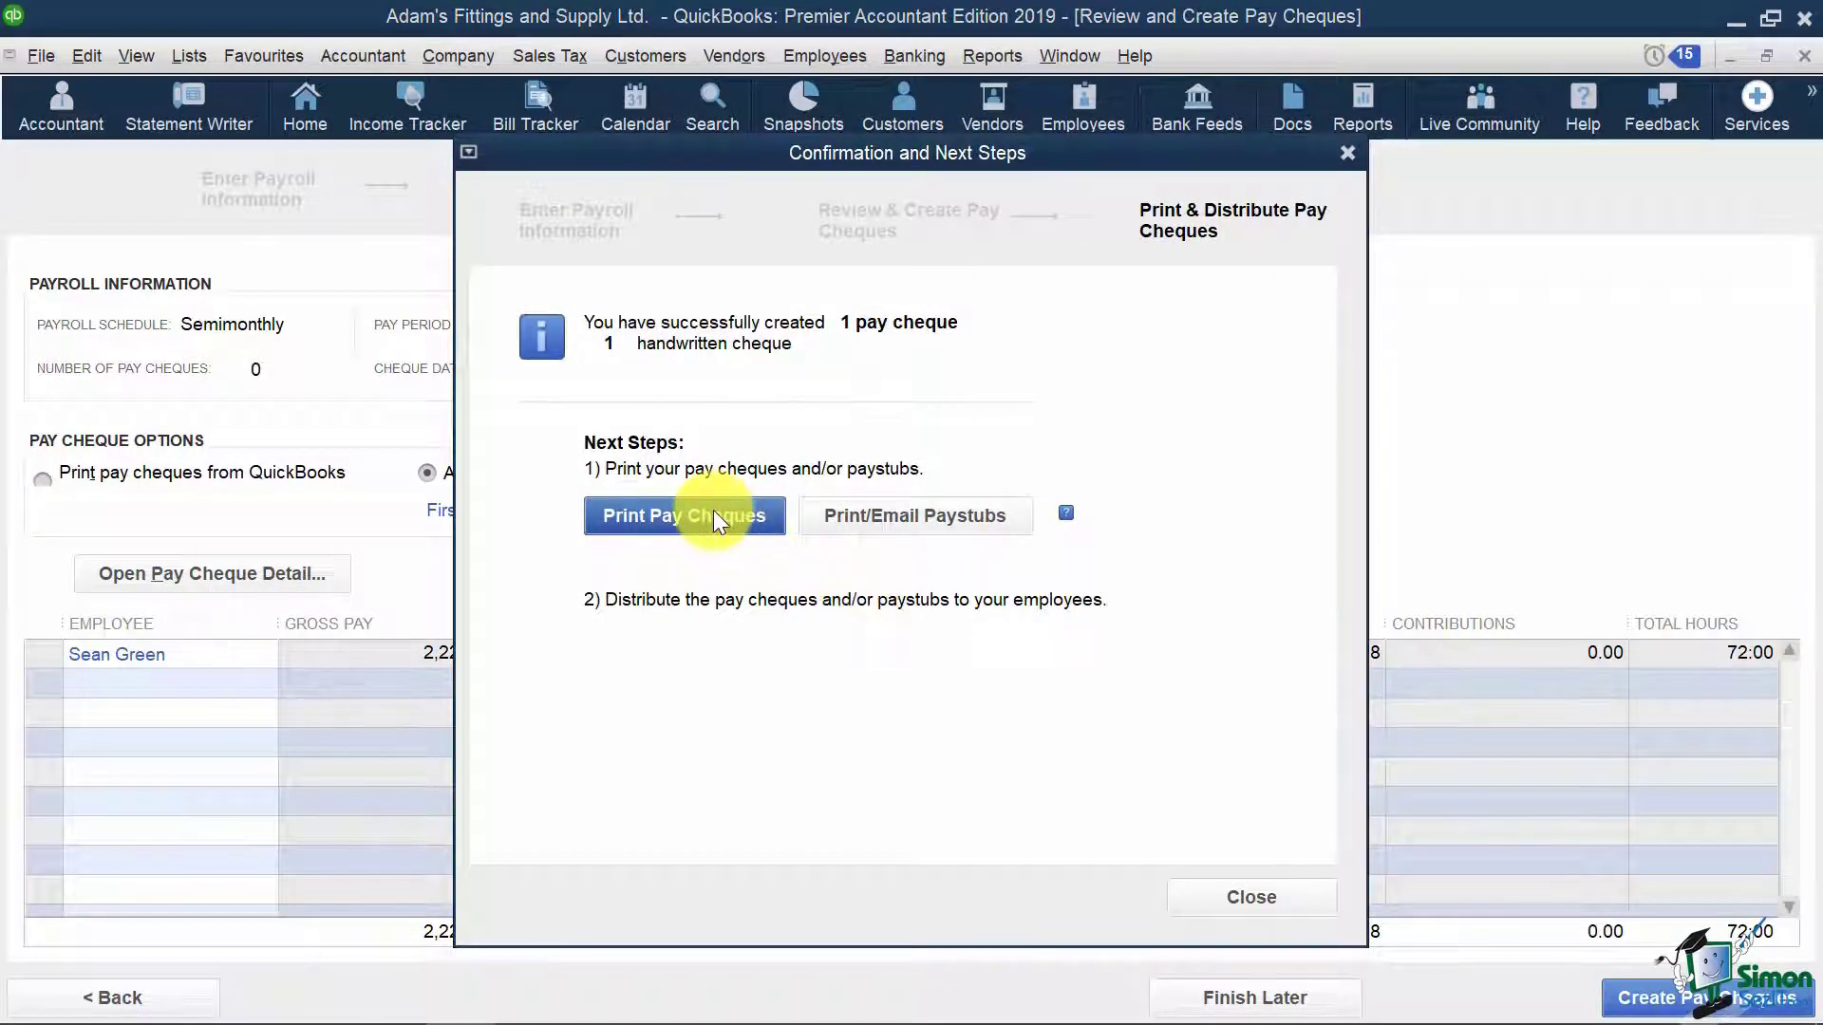
{"action": "left_click", "coordinate": [970, 518]}
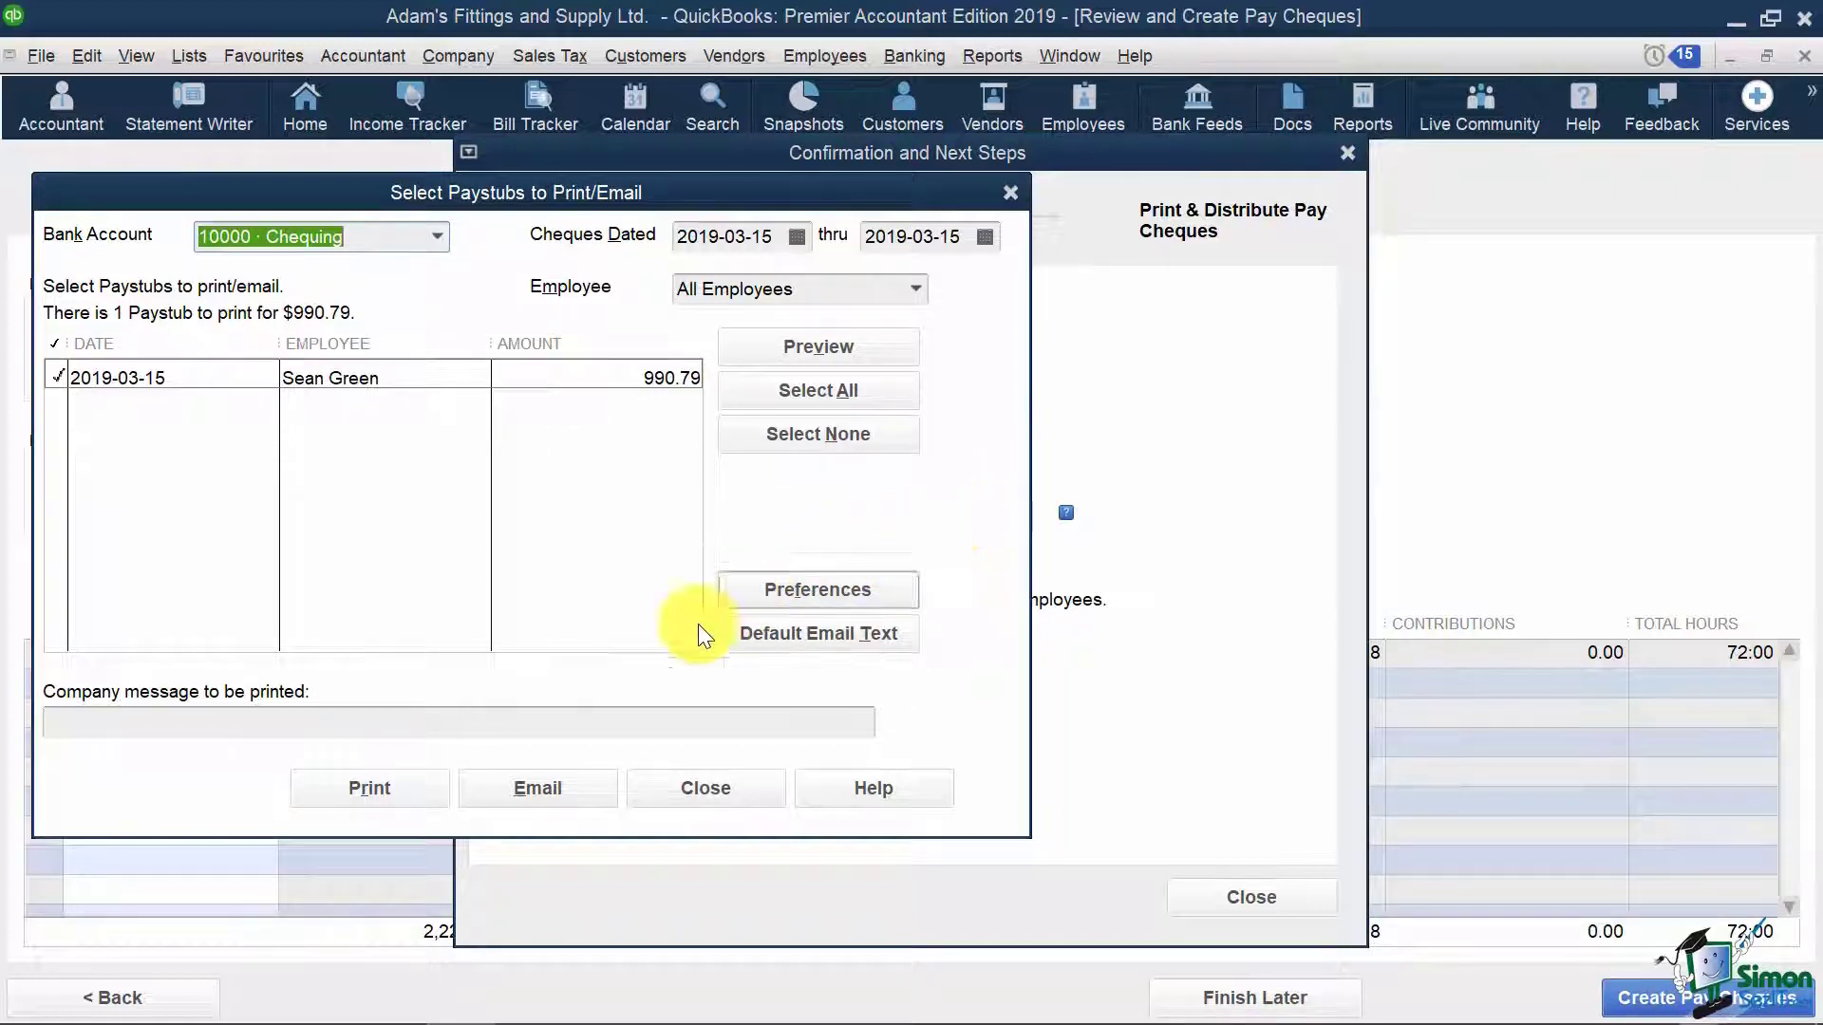
Set the paystub message to 'CONFIDENTIAL - Contact HR if you discover any irregularities' and preview it
{"action": "left_click", "coordinate": [562, 719]}
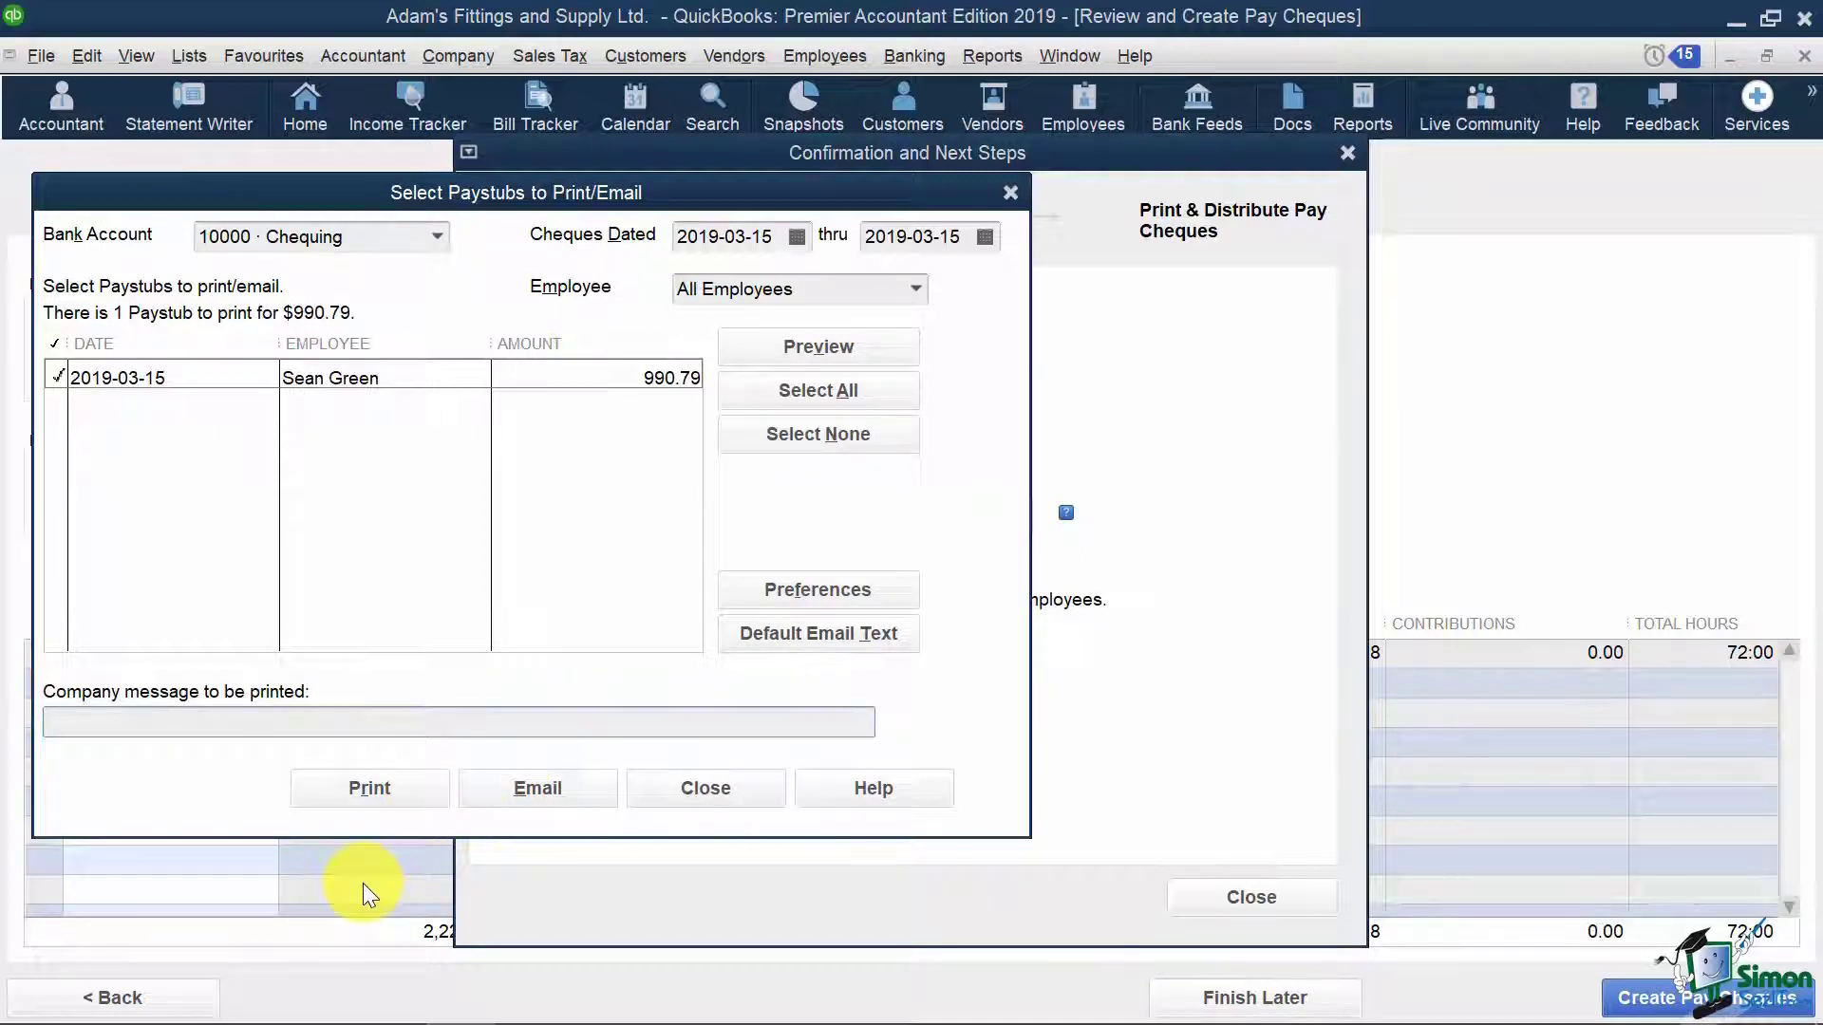
{"action": "type", "text": "CONFIDENTIAL - Conta"}
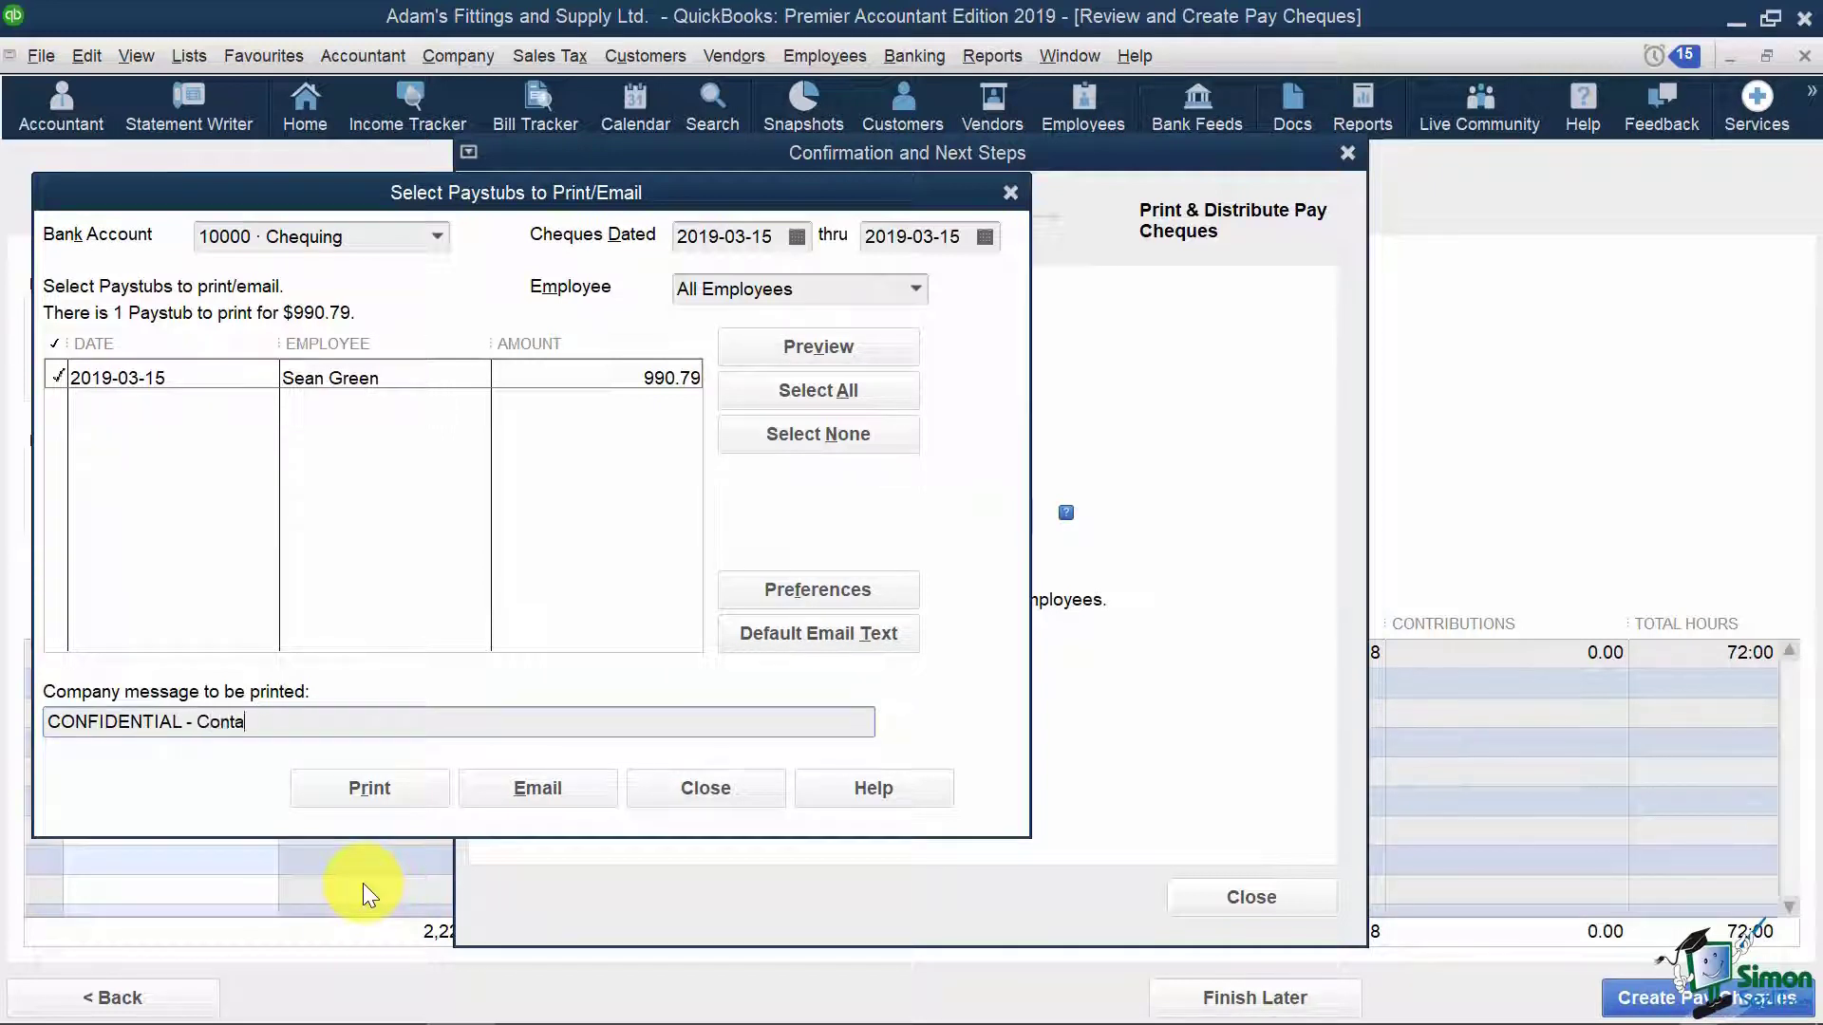
{"action": "type", "text": "ct HR if you discover any i"}
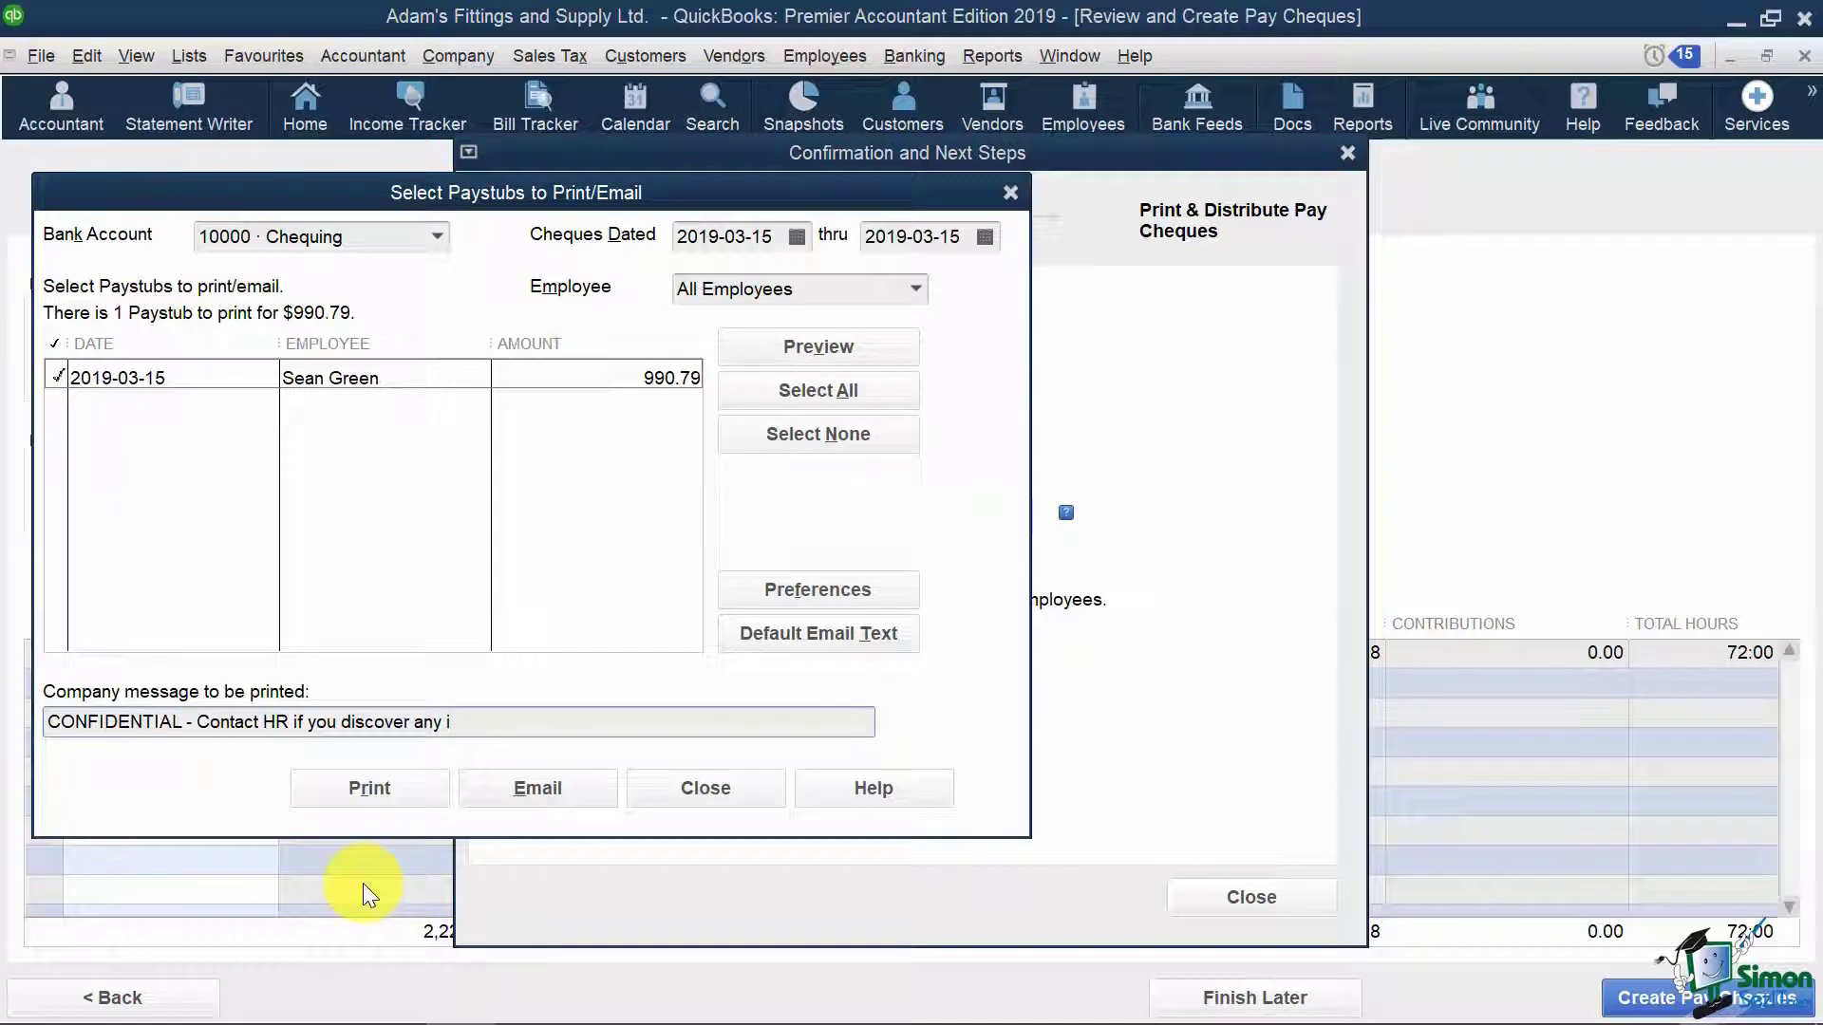
{"action": "type", "text": "rregularities"}
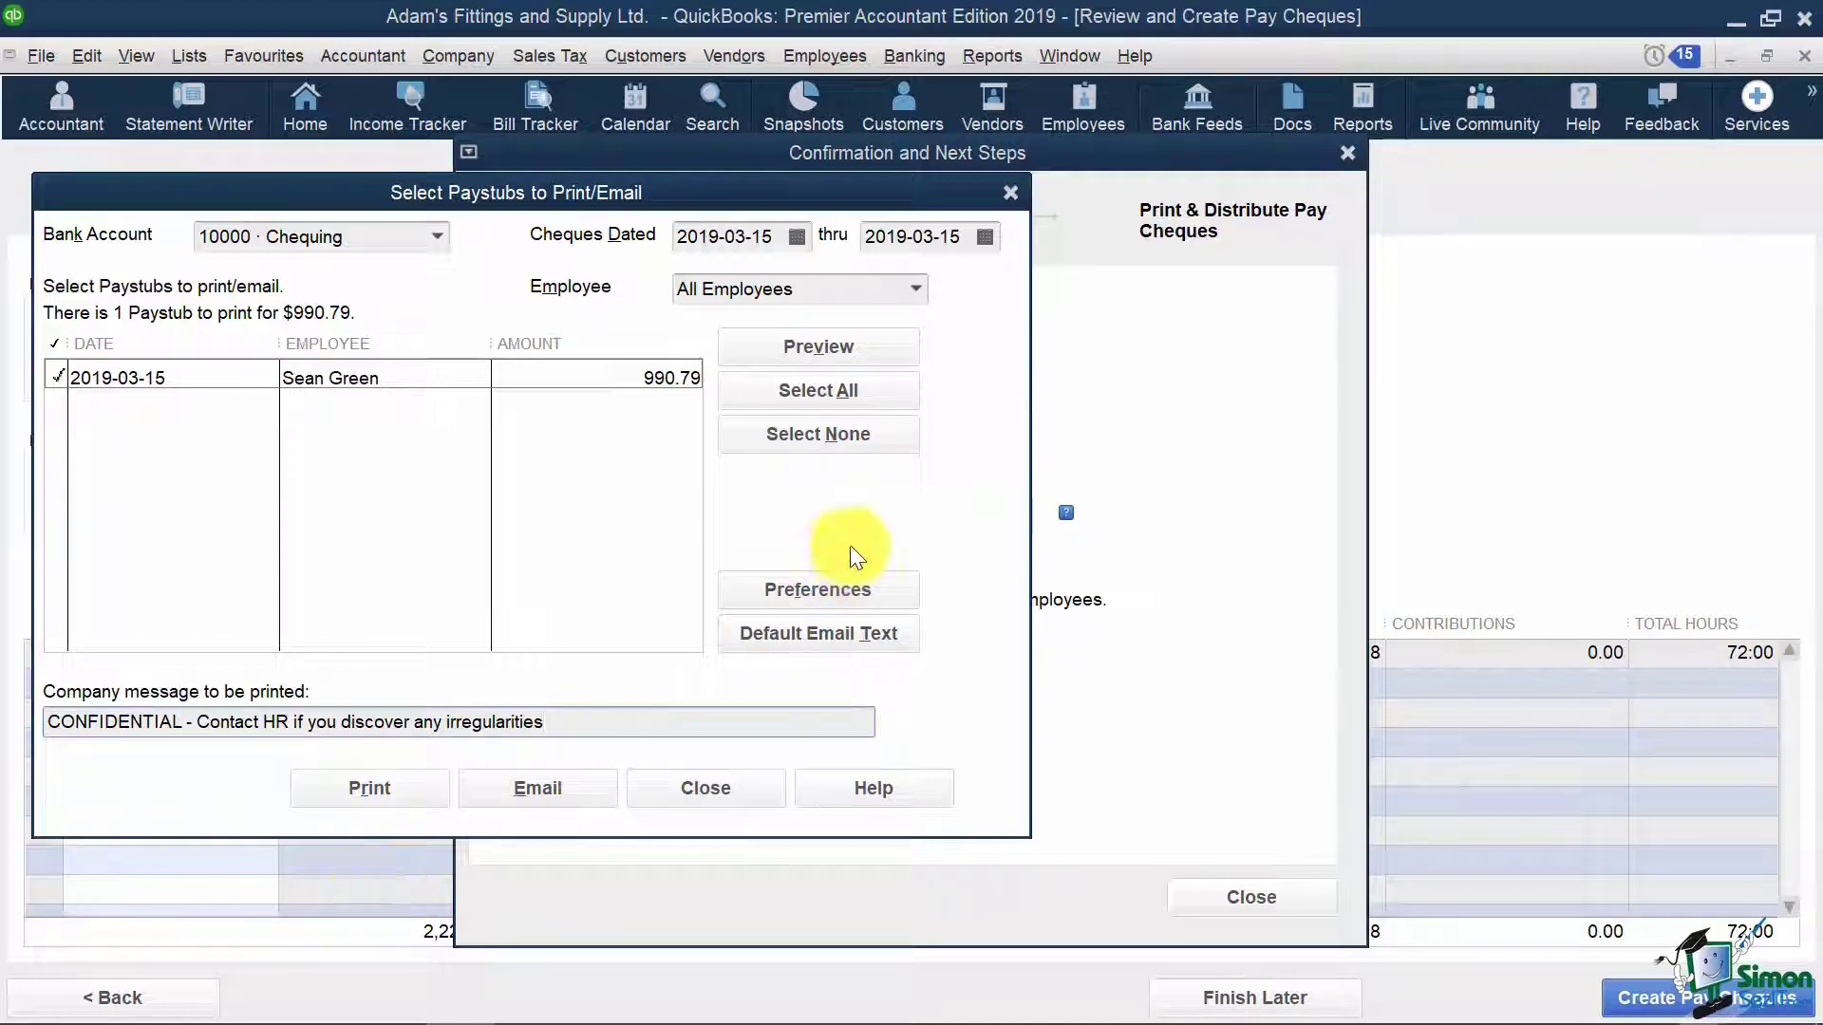
{"action": "left_click", "coordinate": [879, 353]}
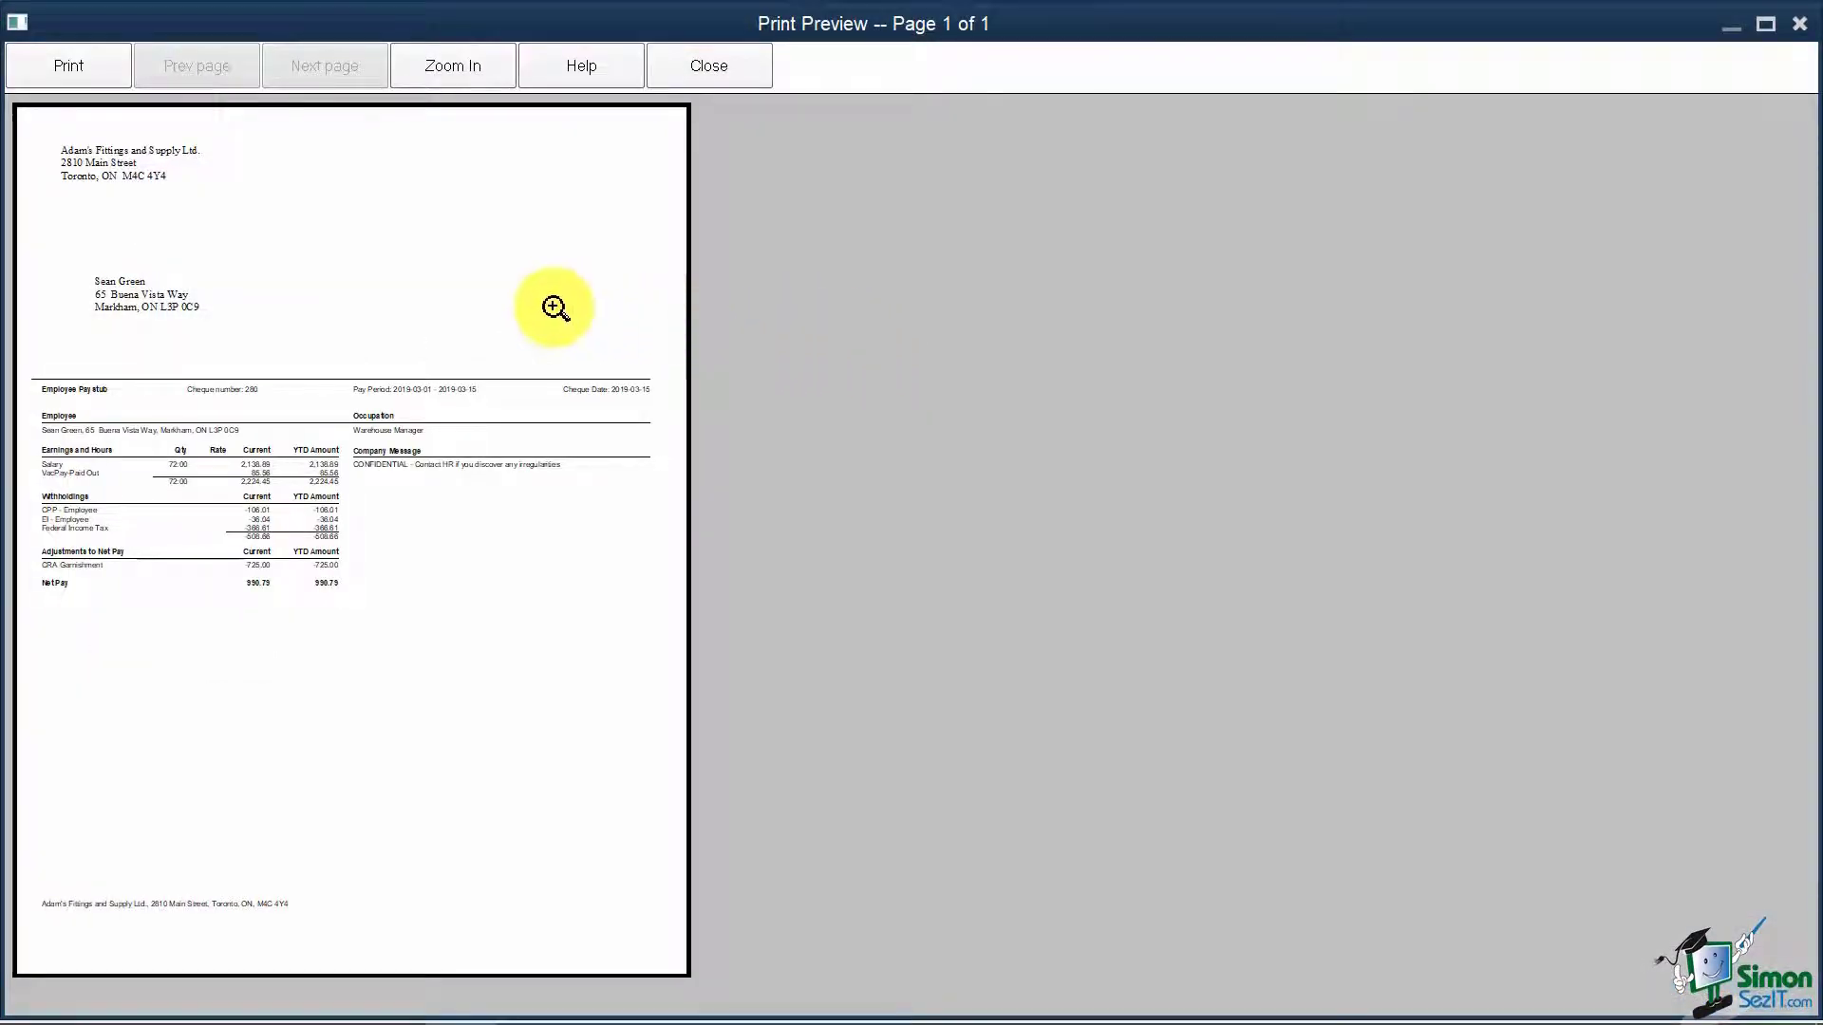
Inspect the paystub preview zoomed in, zoom back out, and close the preview
{"action": "left_click", "coordinate": [556, 309]}
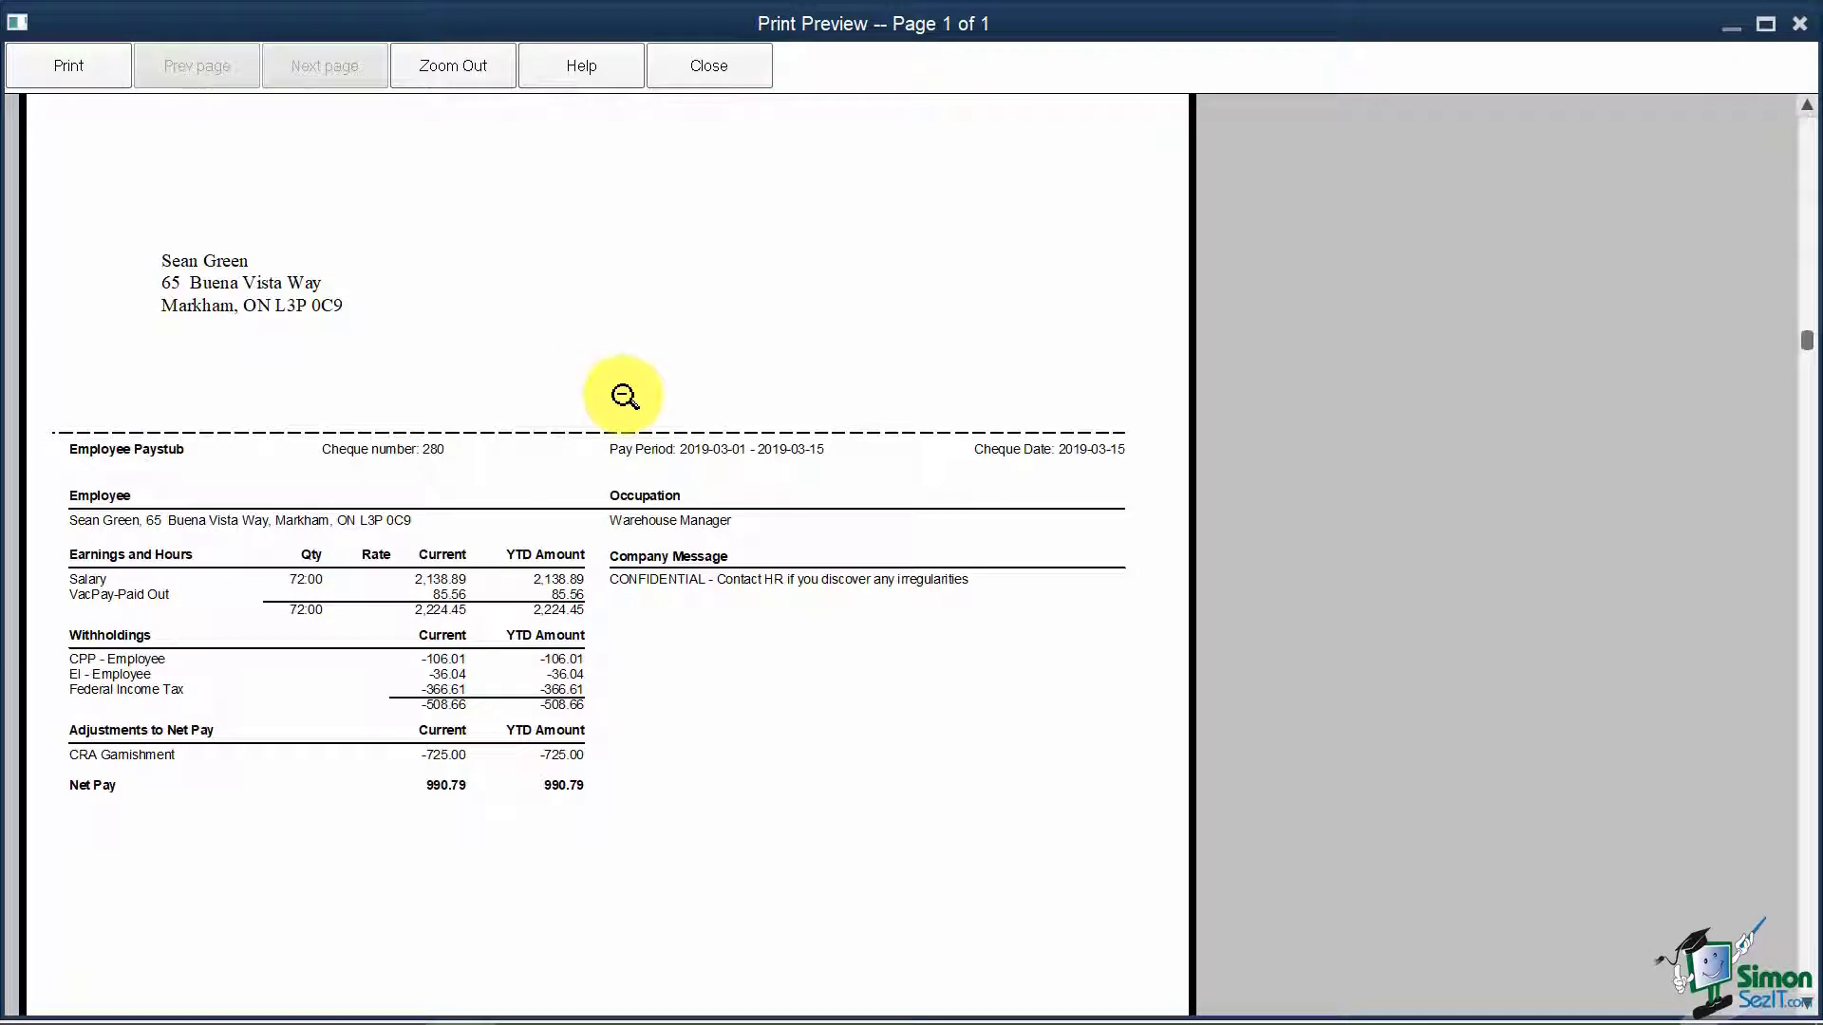
{"action": "left_click_drag", "start_coordinate": [1816, 311], "coordinate": [1794, 123]}
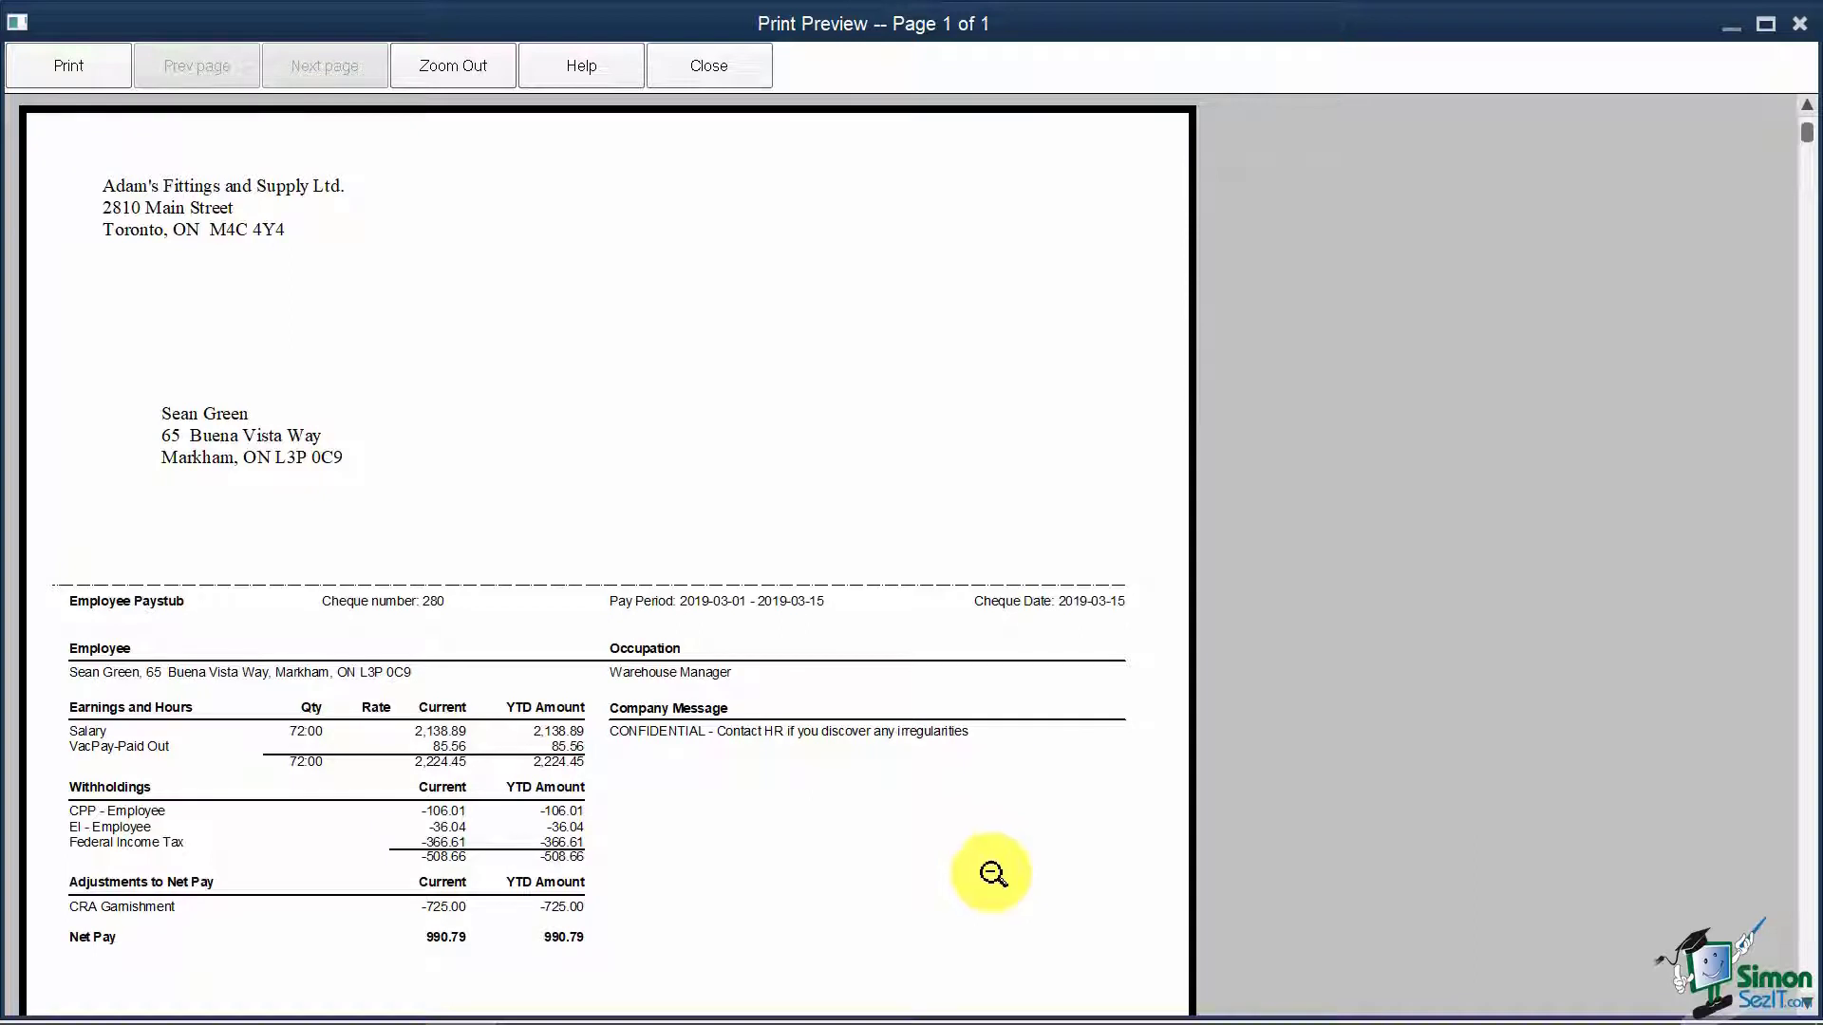
{"action": "left_click", "coordinate": [1813, 888]}
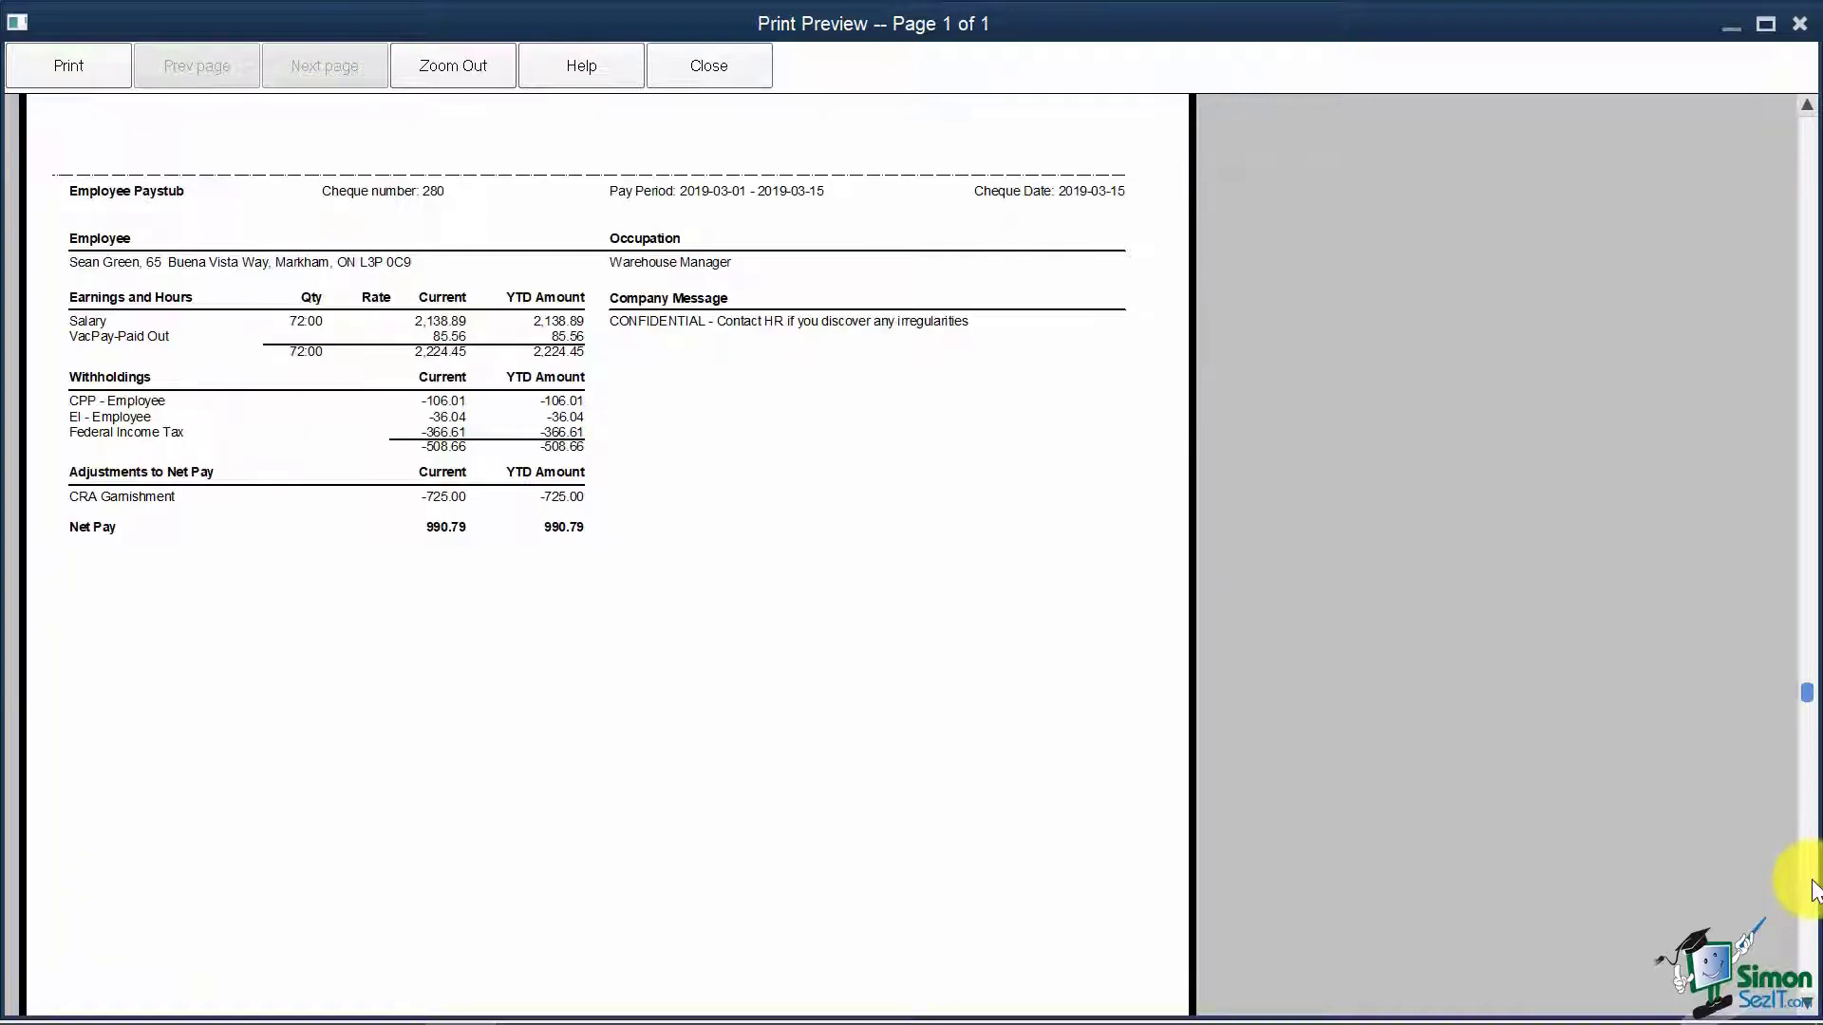
{"action": "left_click", "coordinate": [942, 621]}
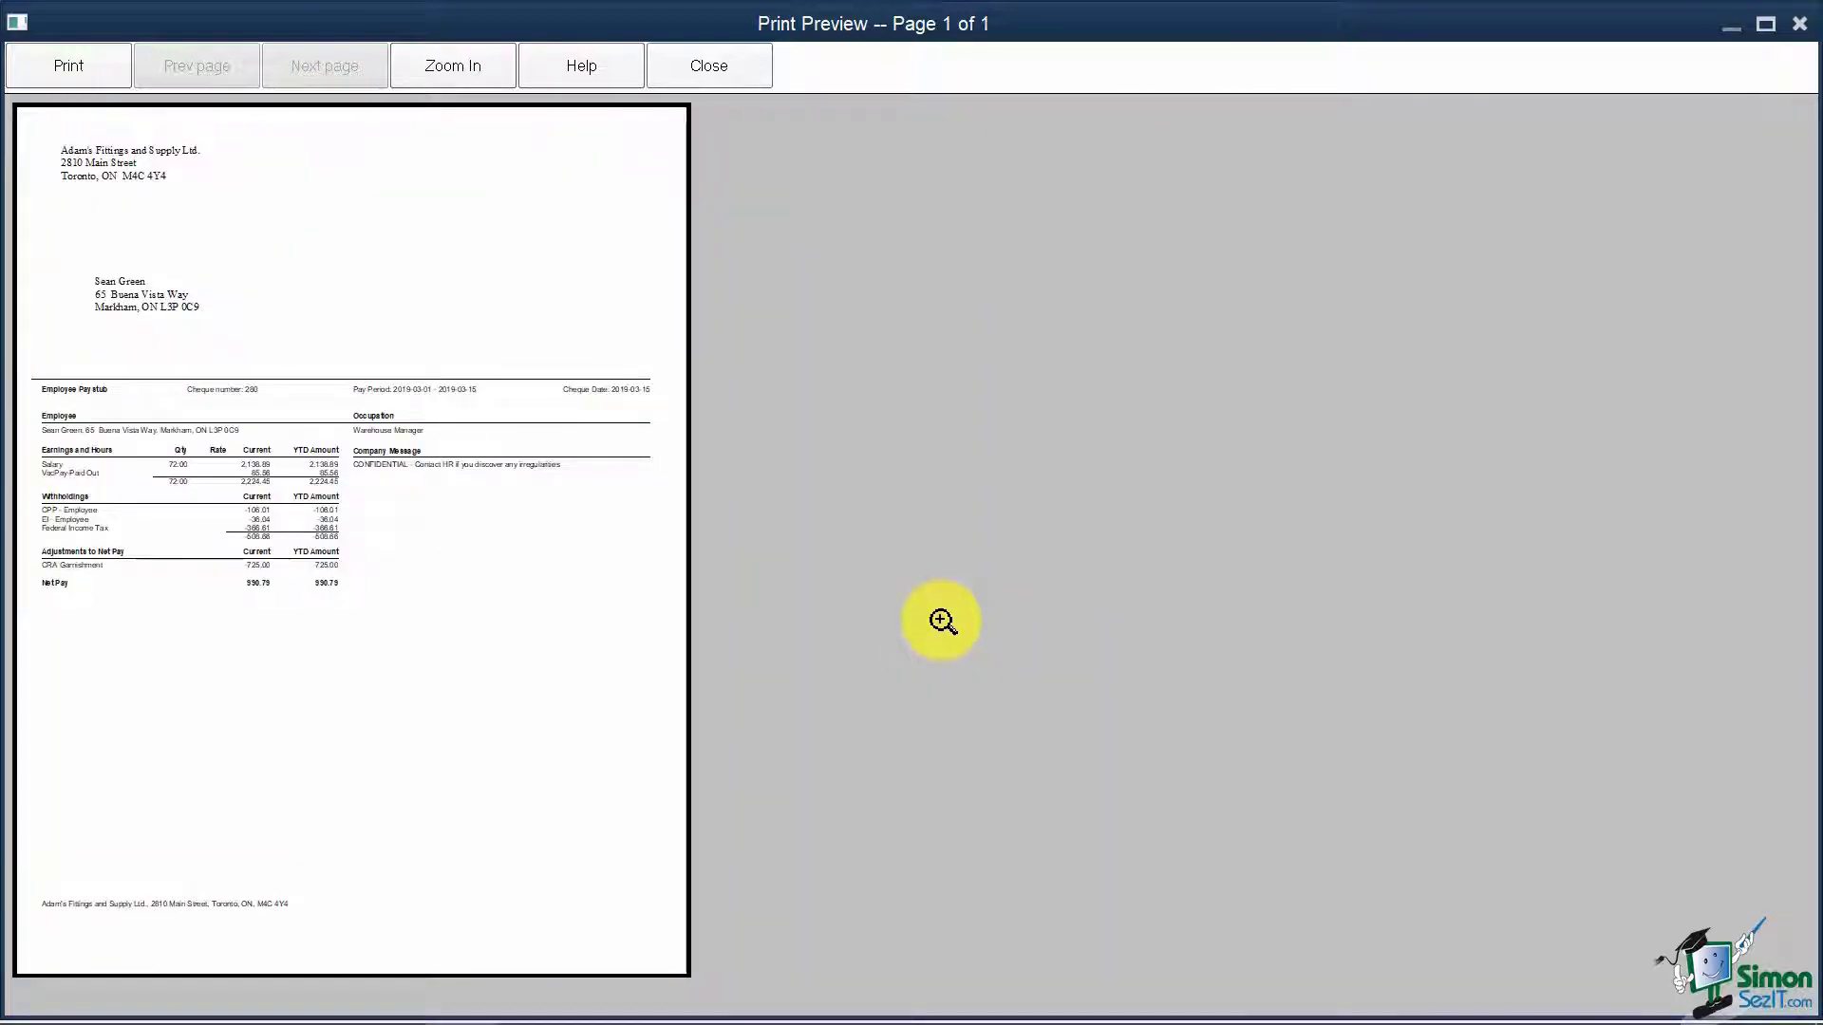
{"action": "left_click", "coordinate": [708, 69]}
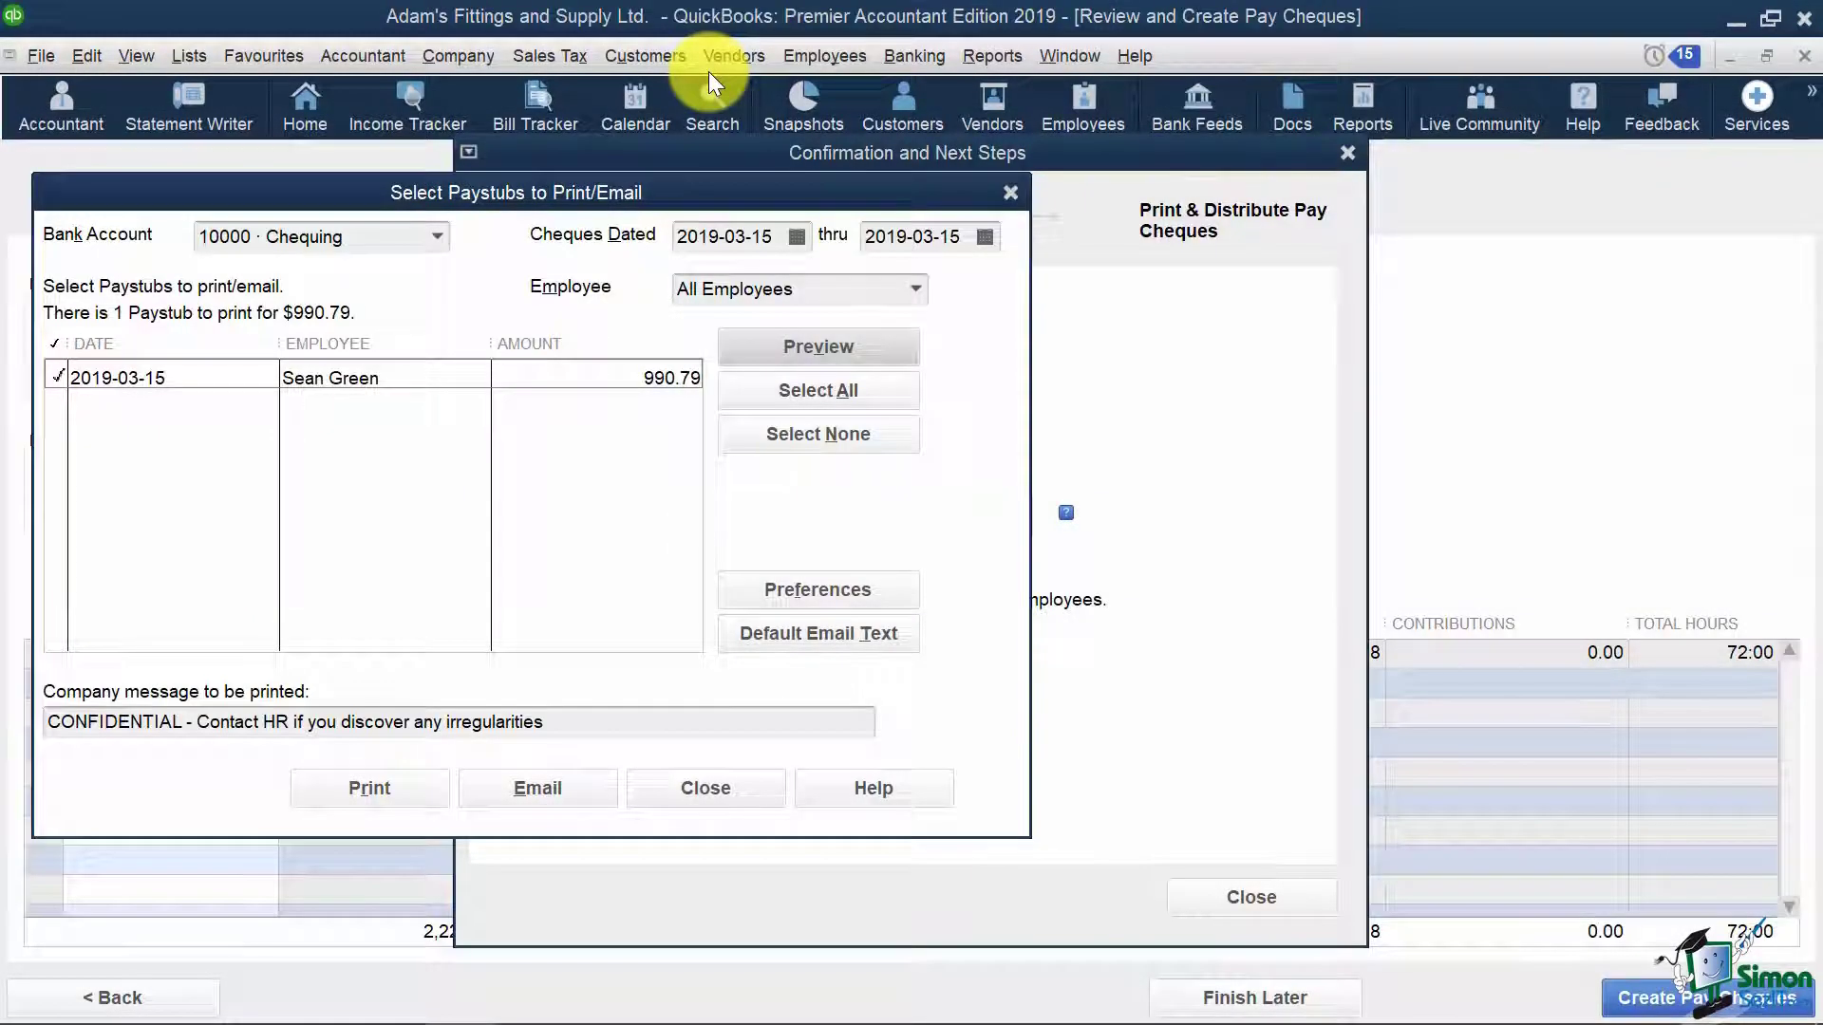
Close the payroll dialogs and open pay cheque 280 from the employee's all-dates transactions
{"action": "left_click", "coordinate": [743, 790]}
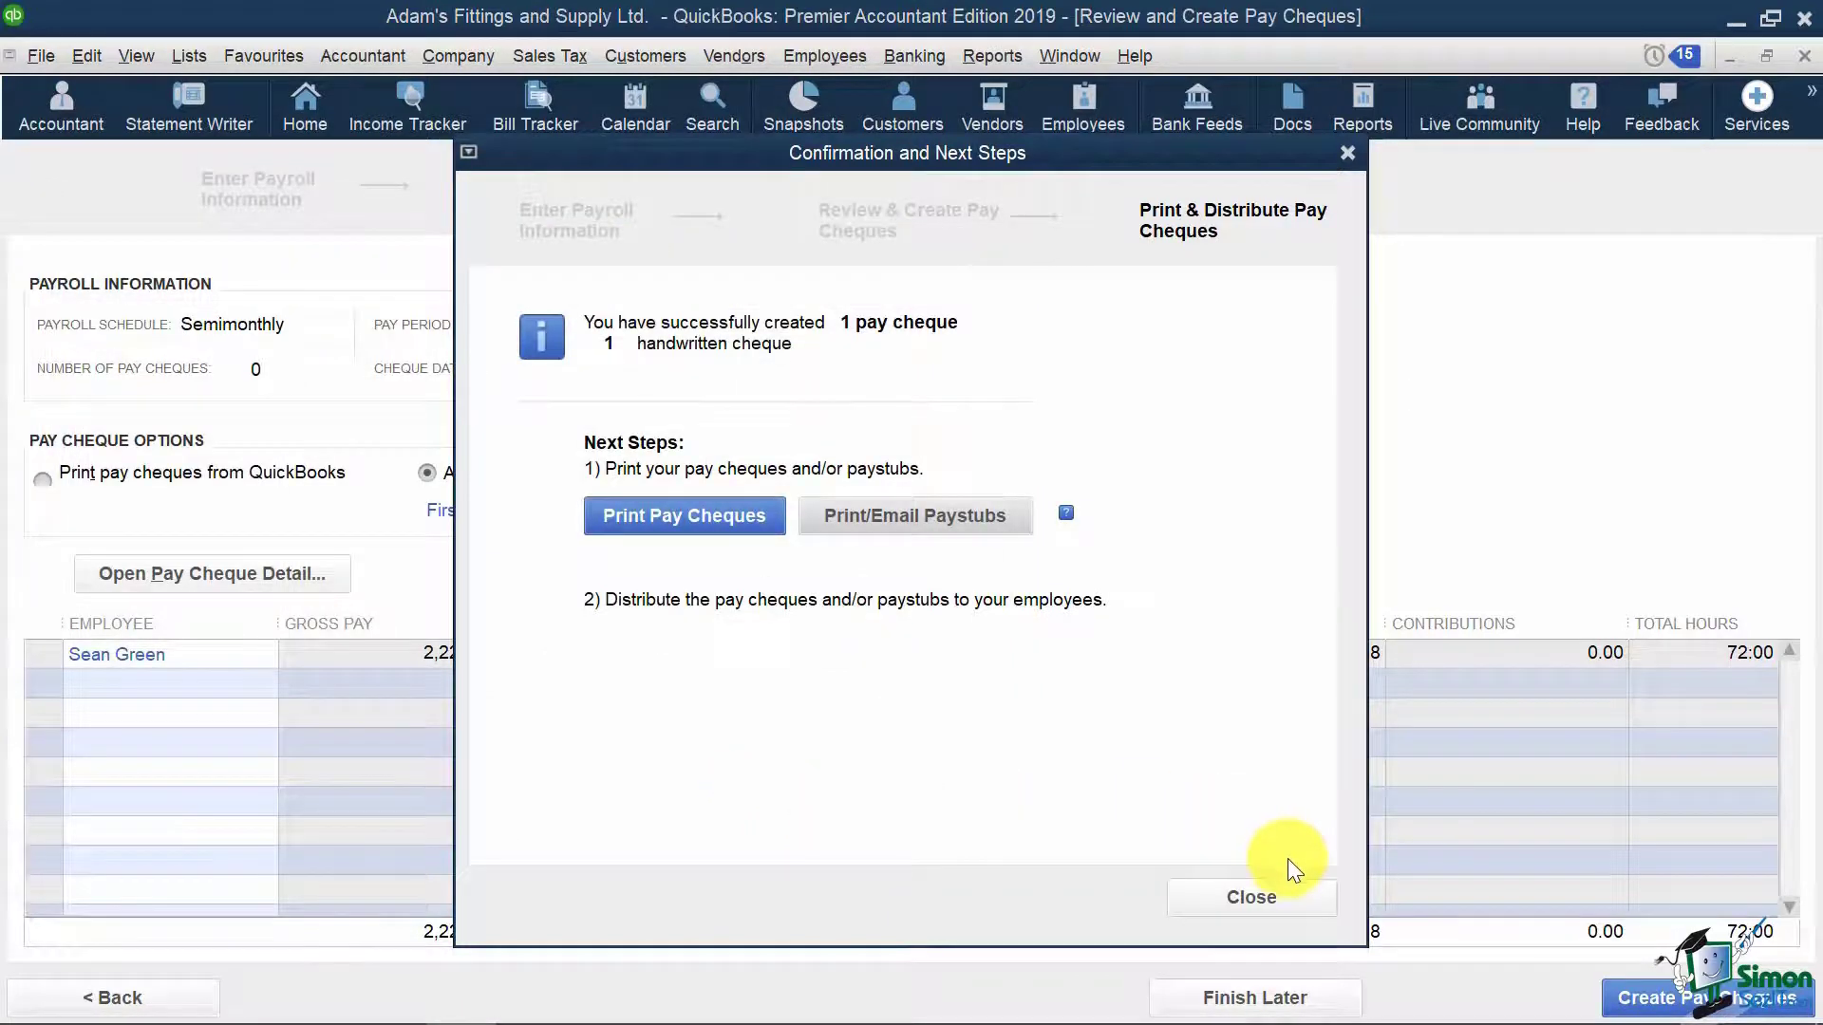
{"action": "left_click", "coordinate": [1252, 897]}
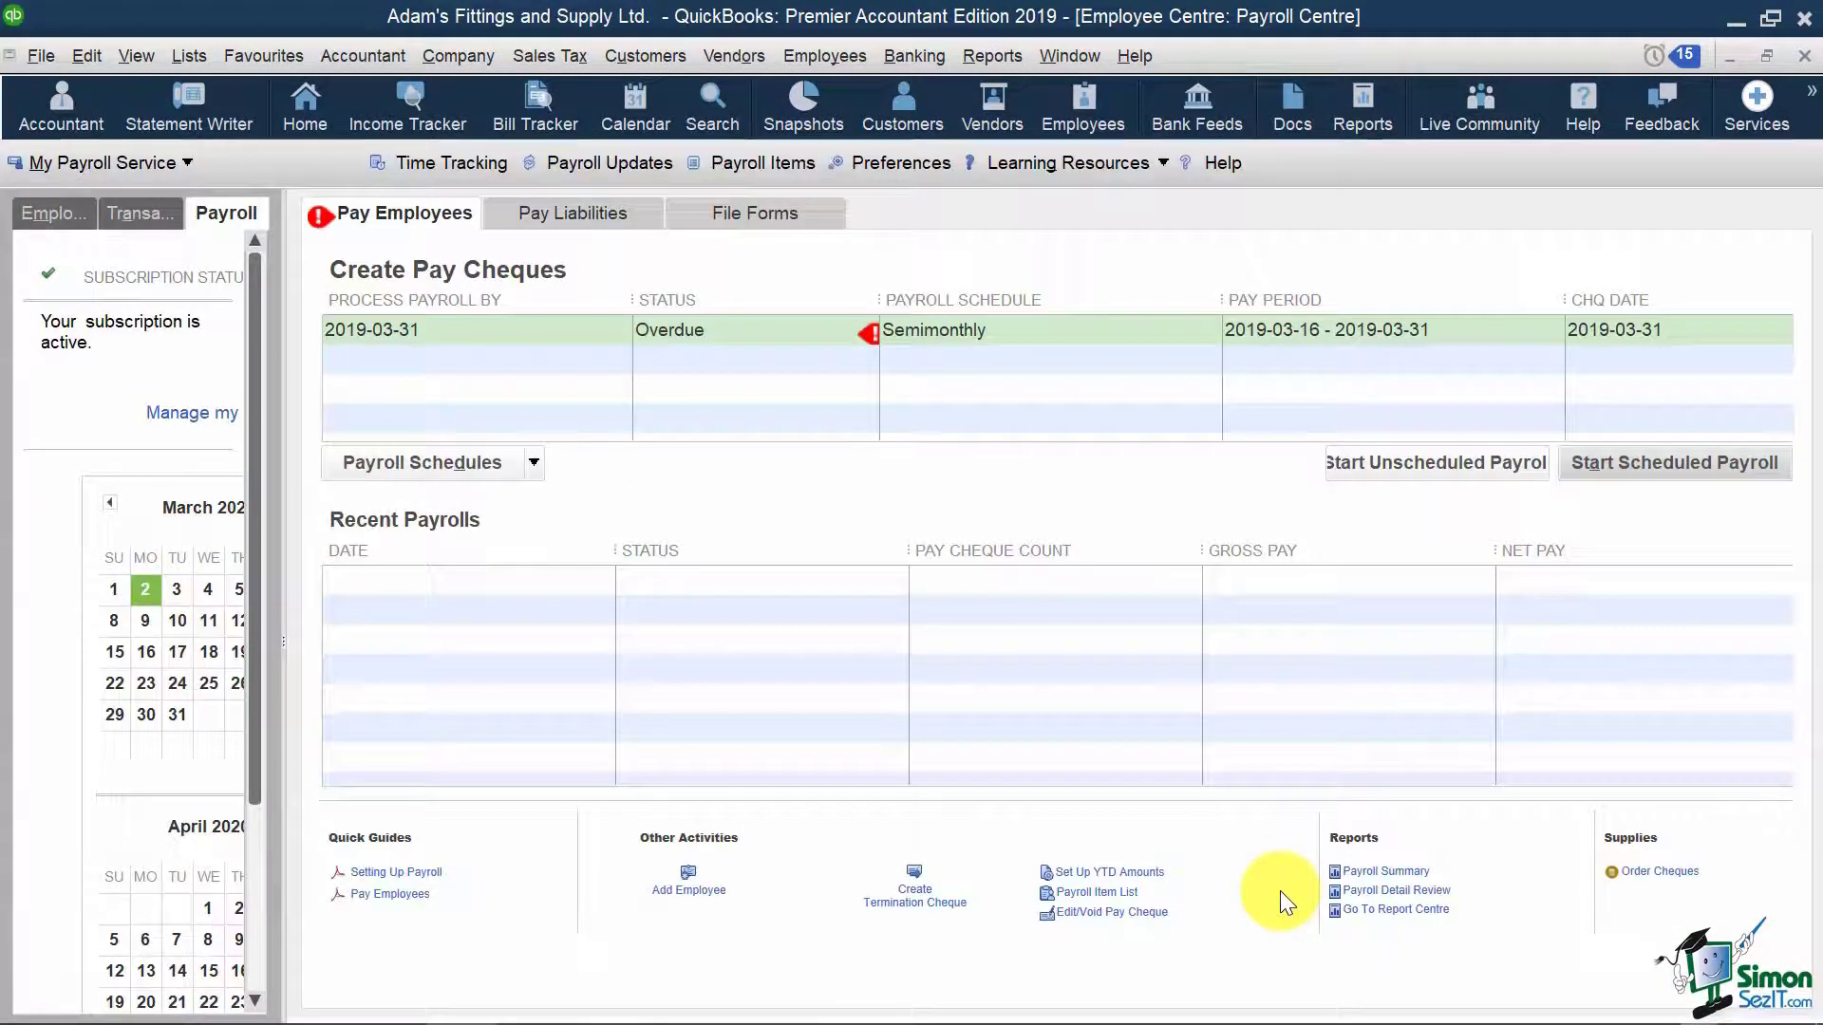
{"action": "left_click", "coordinate": [54, 211]}
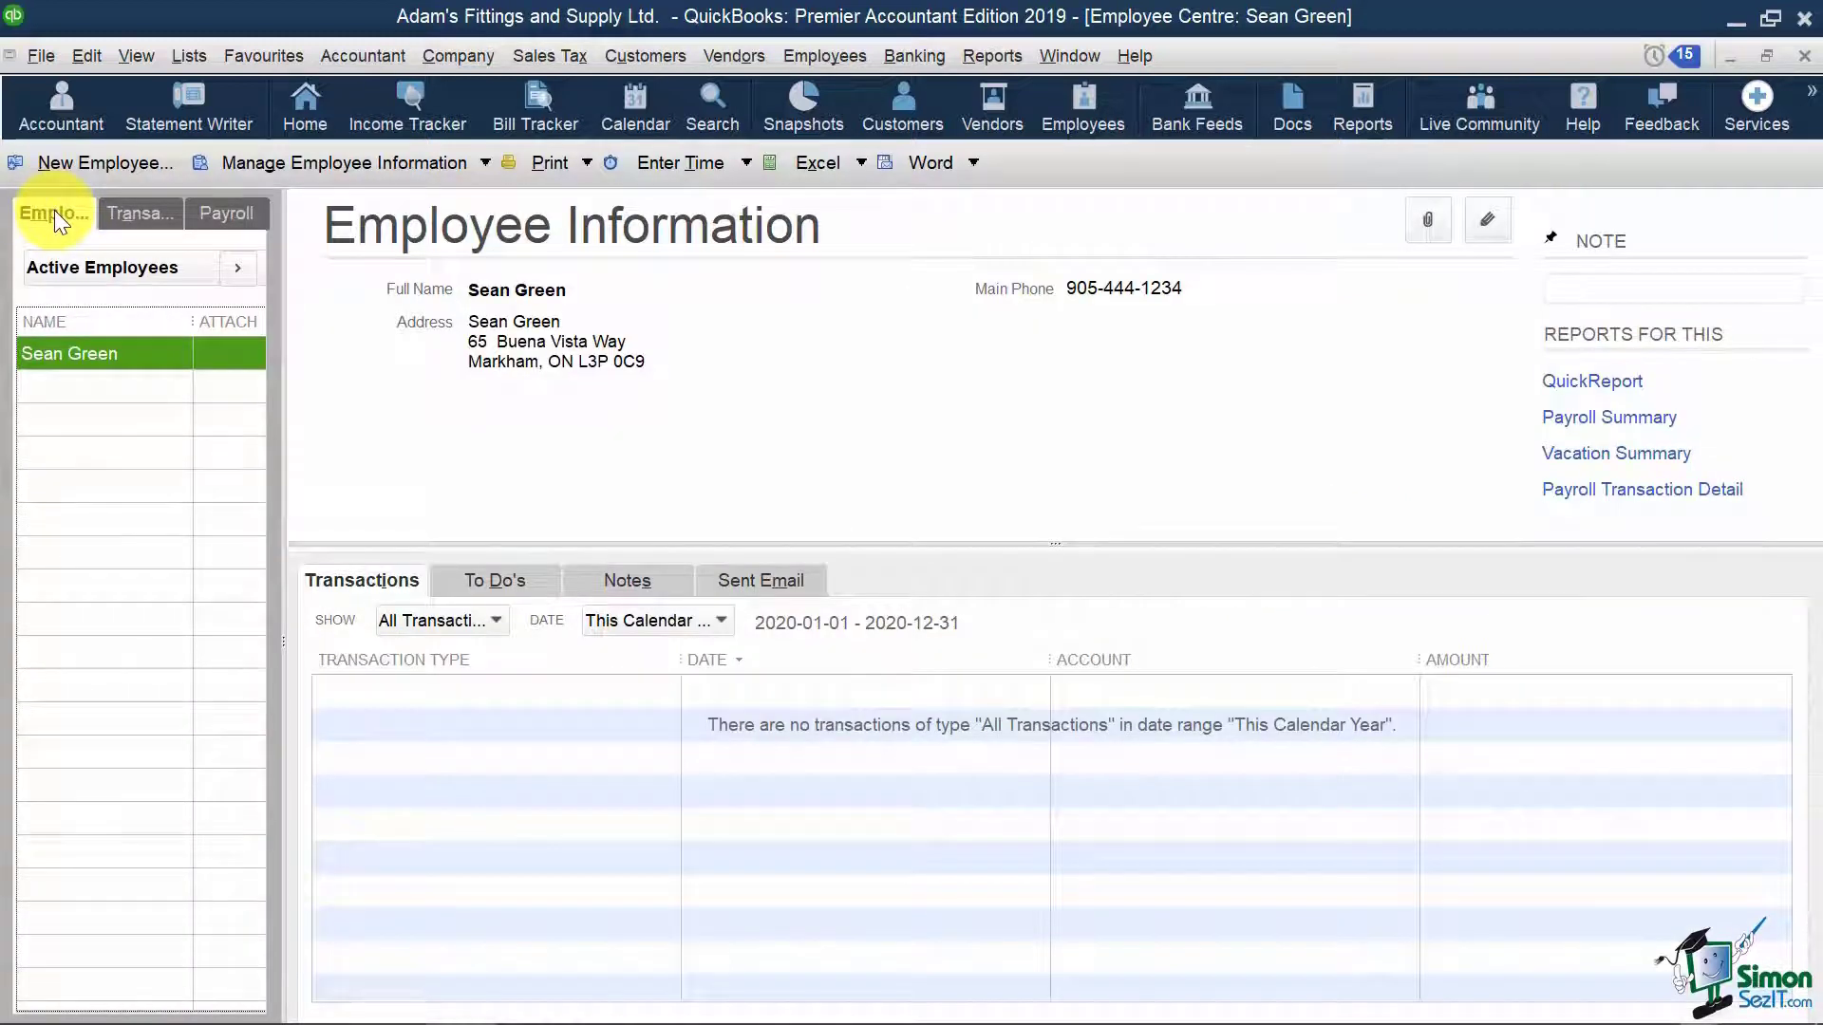
{"action": "left_click", "coordinate": [630, 618]}
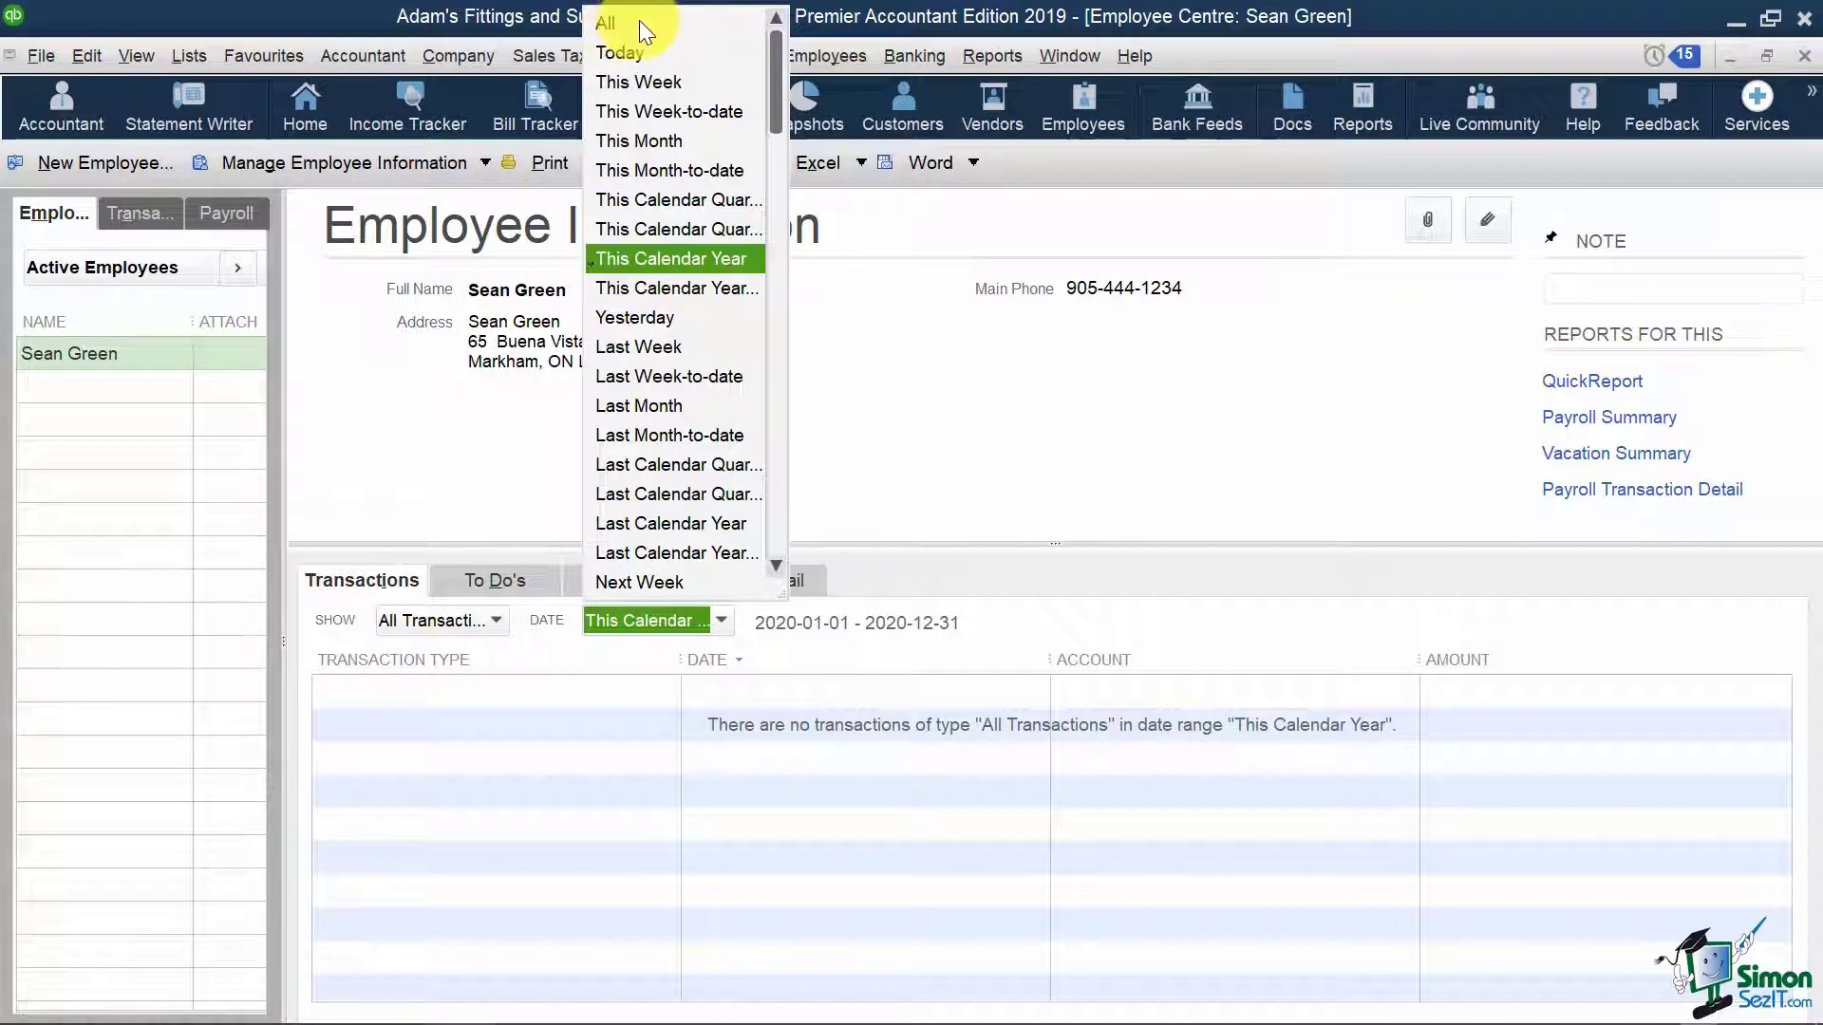
{"action": "left_click", "coordinate": [640, 21]}
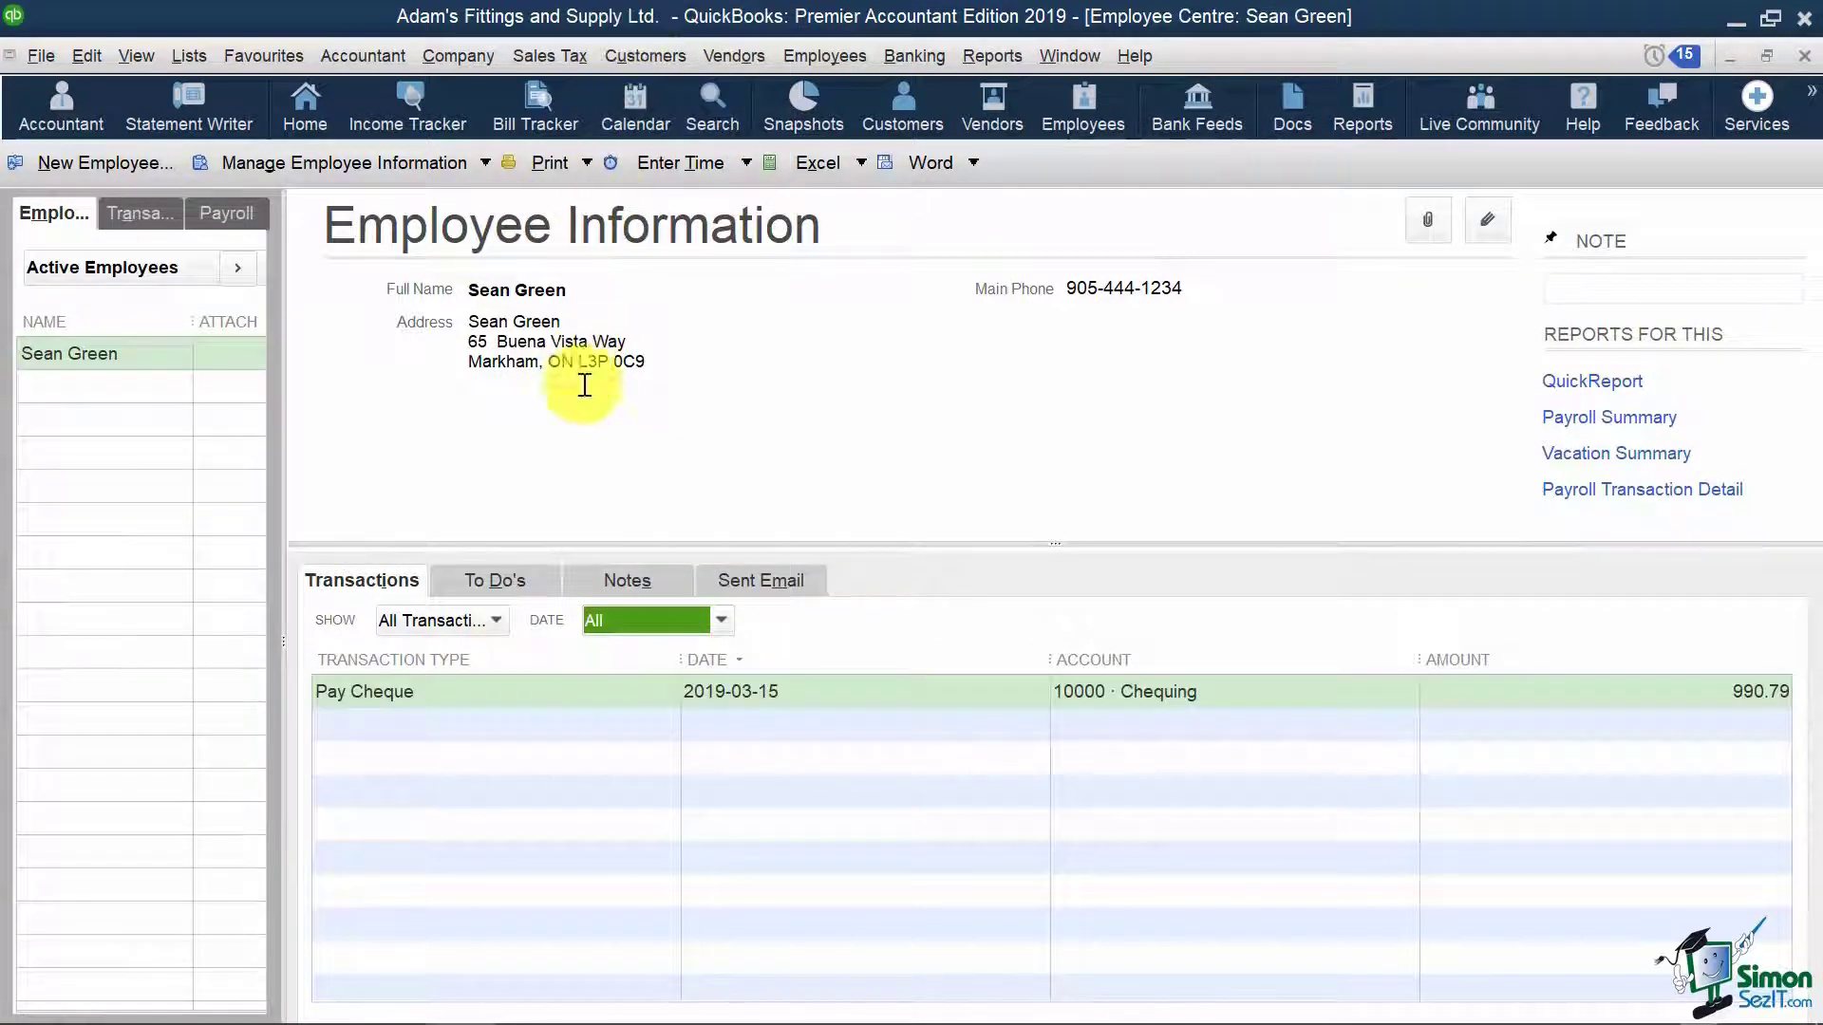
{"action": "left_click", "coordinate": [541, 696]}
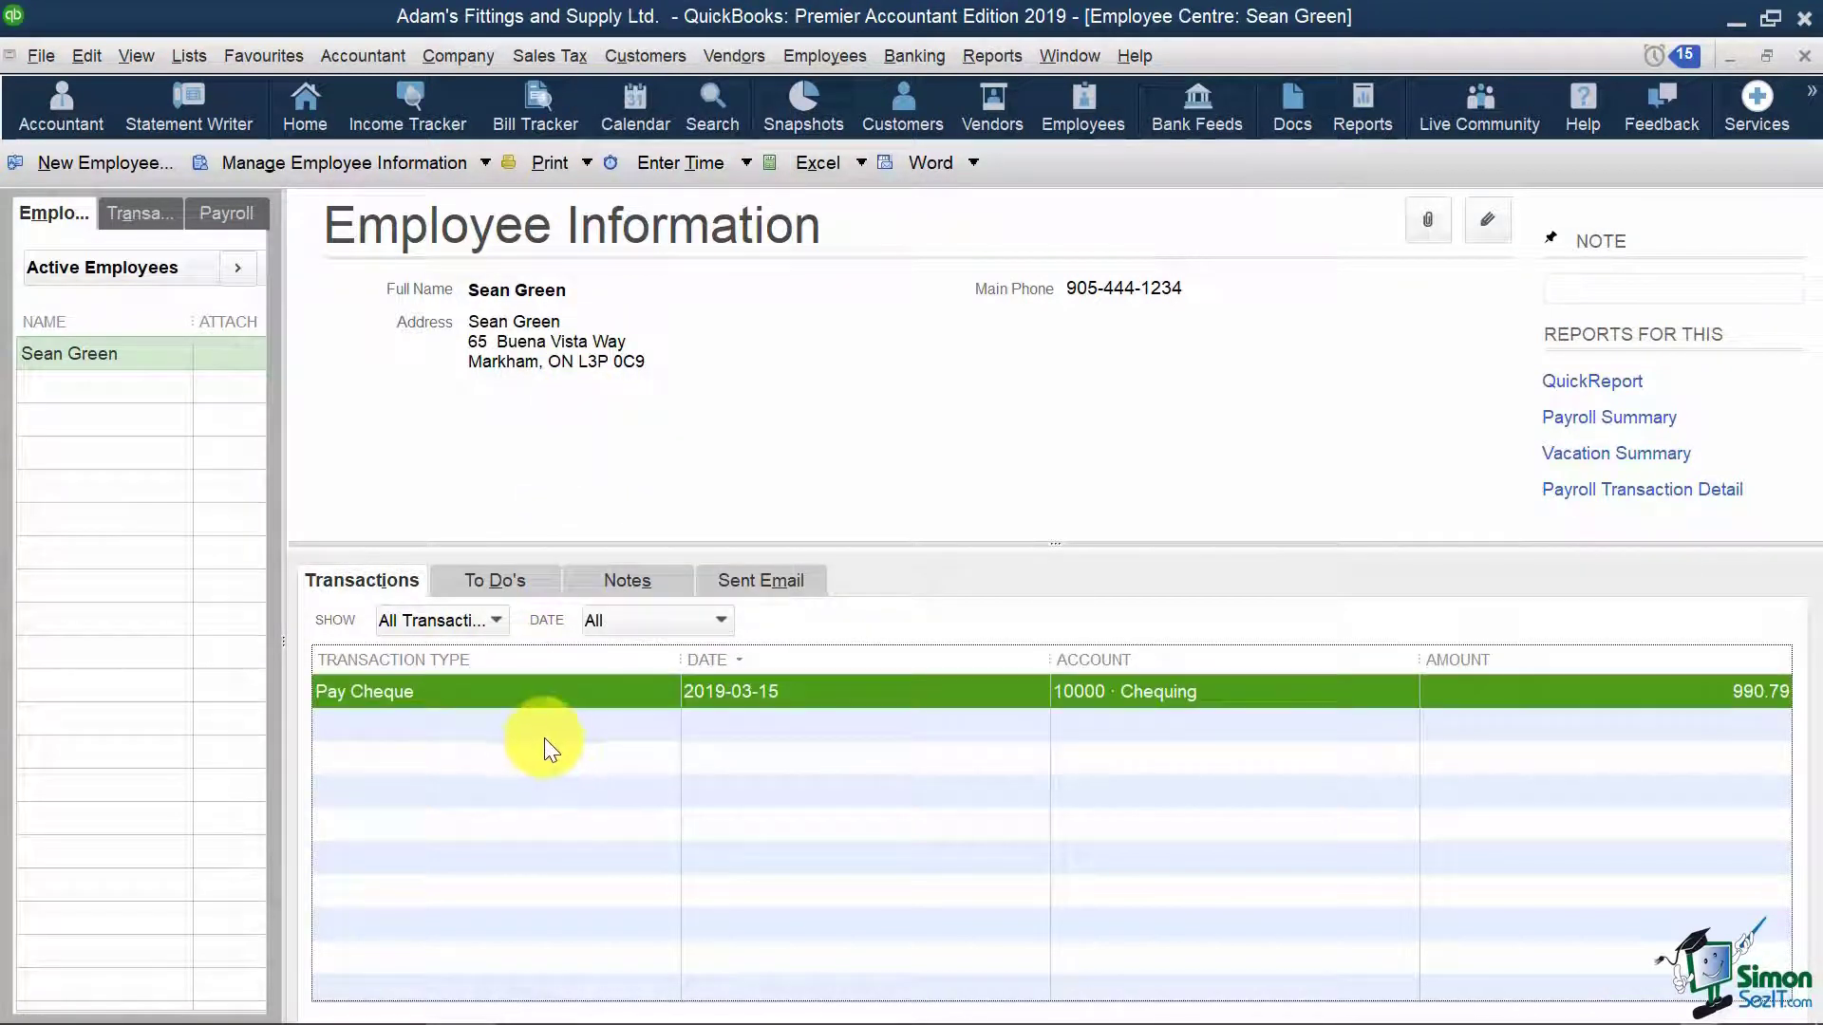
{"action": "double_click", "coordinate": [528, 684]}
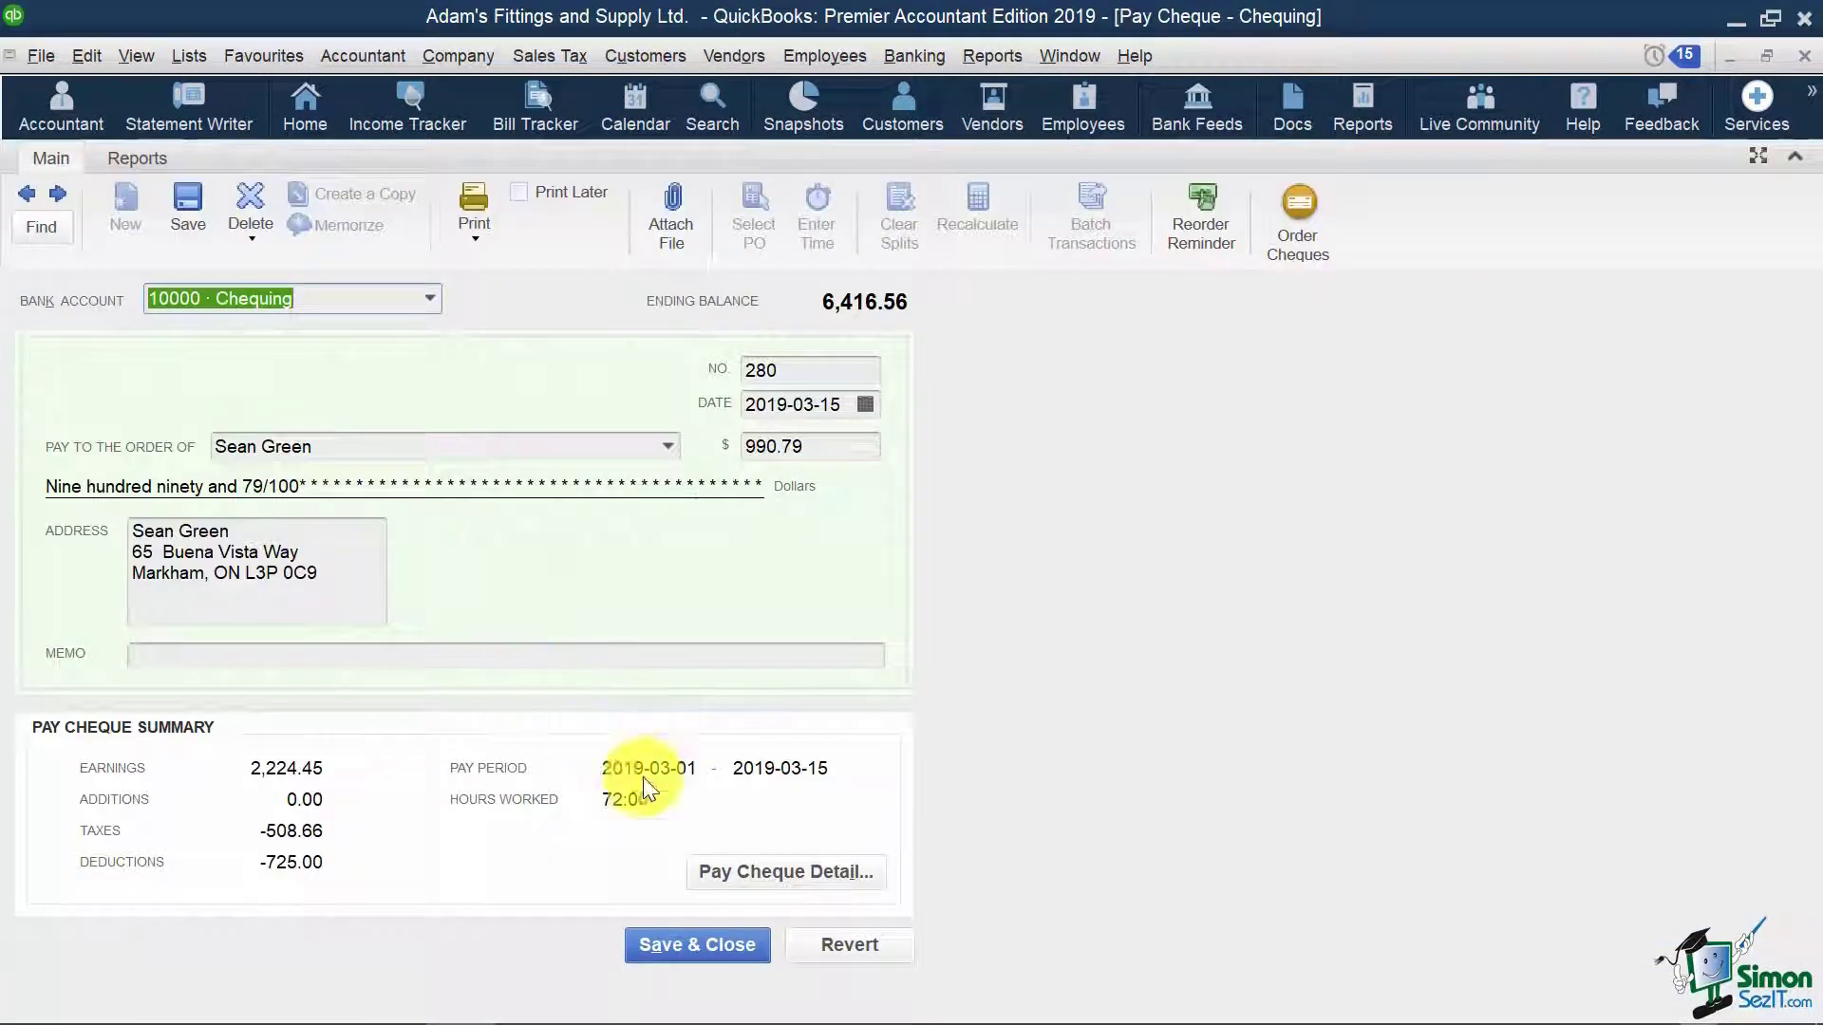
Check the pay cheque's earnings and deductions detail, then run its Transaction Journal report
{"action": "left_click", "coordinate": [732, 874]}
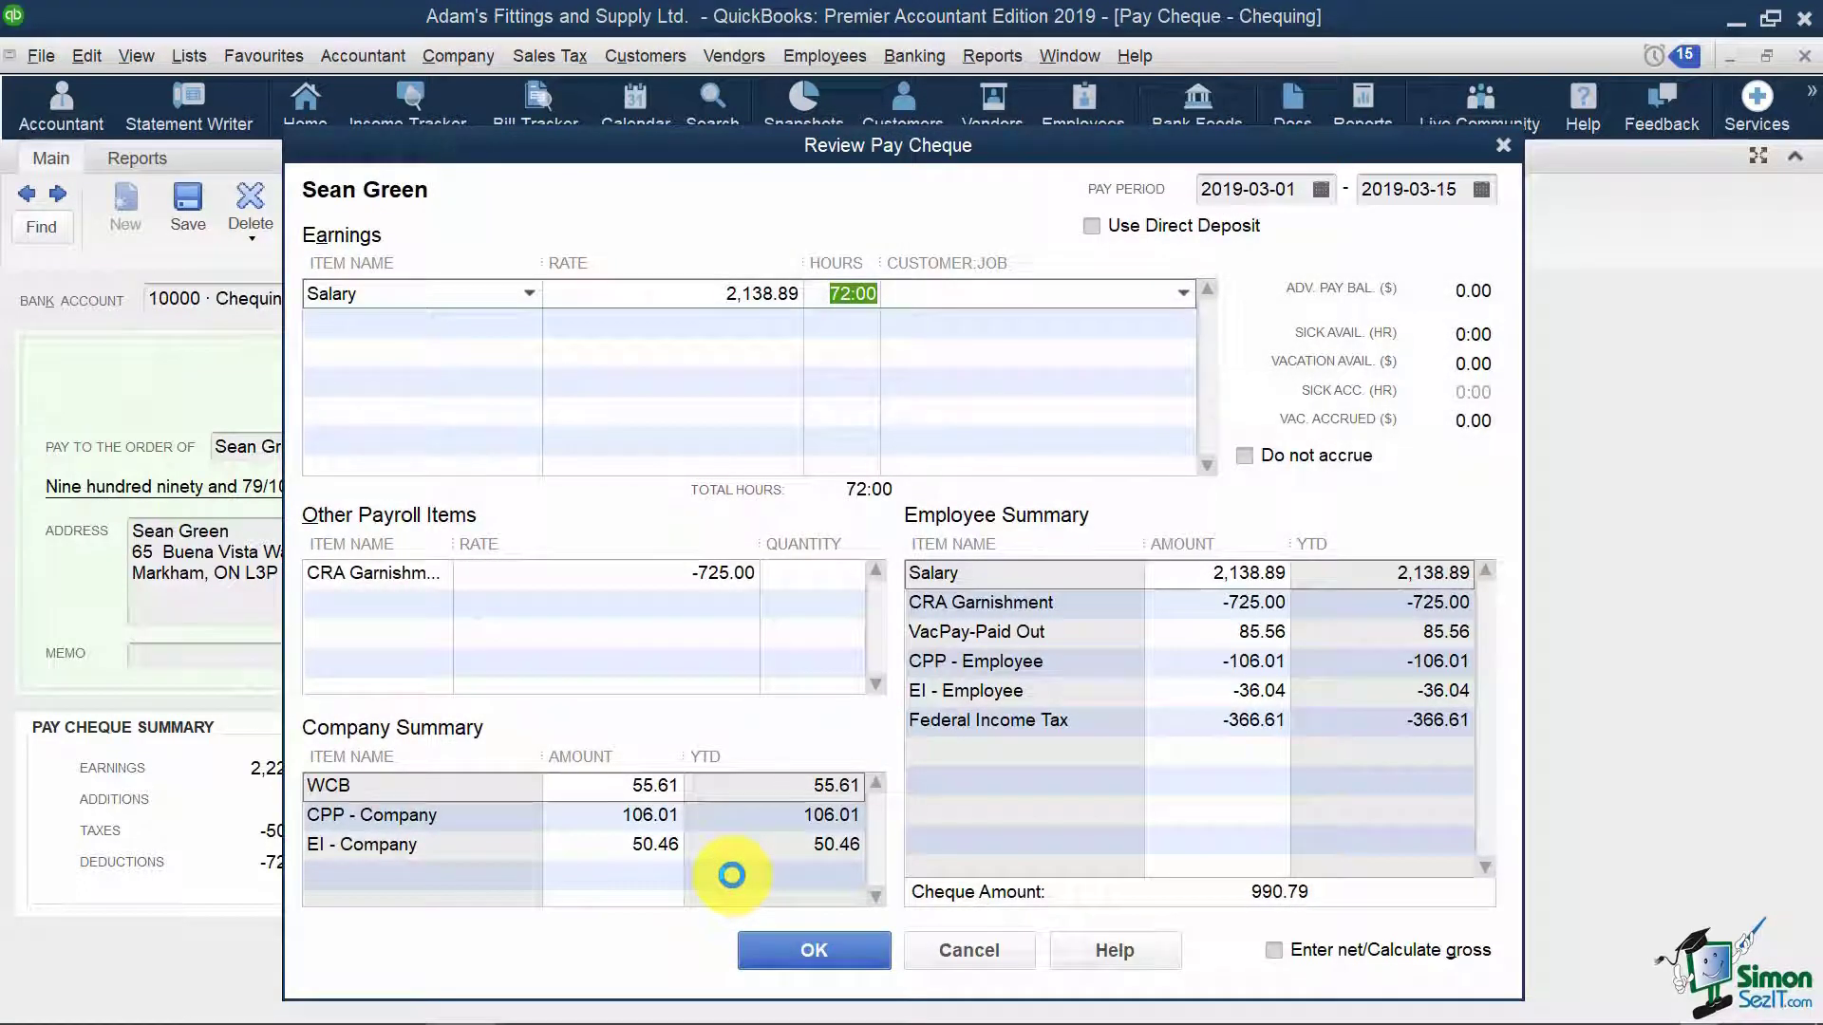
{"action": "left_click", "coordinate": [832, 955]}
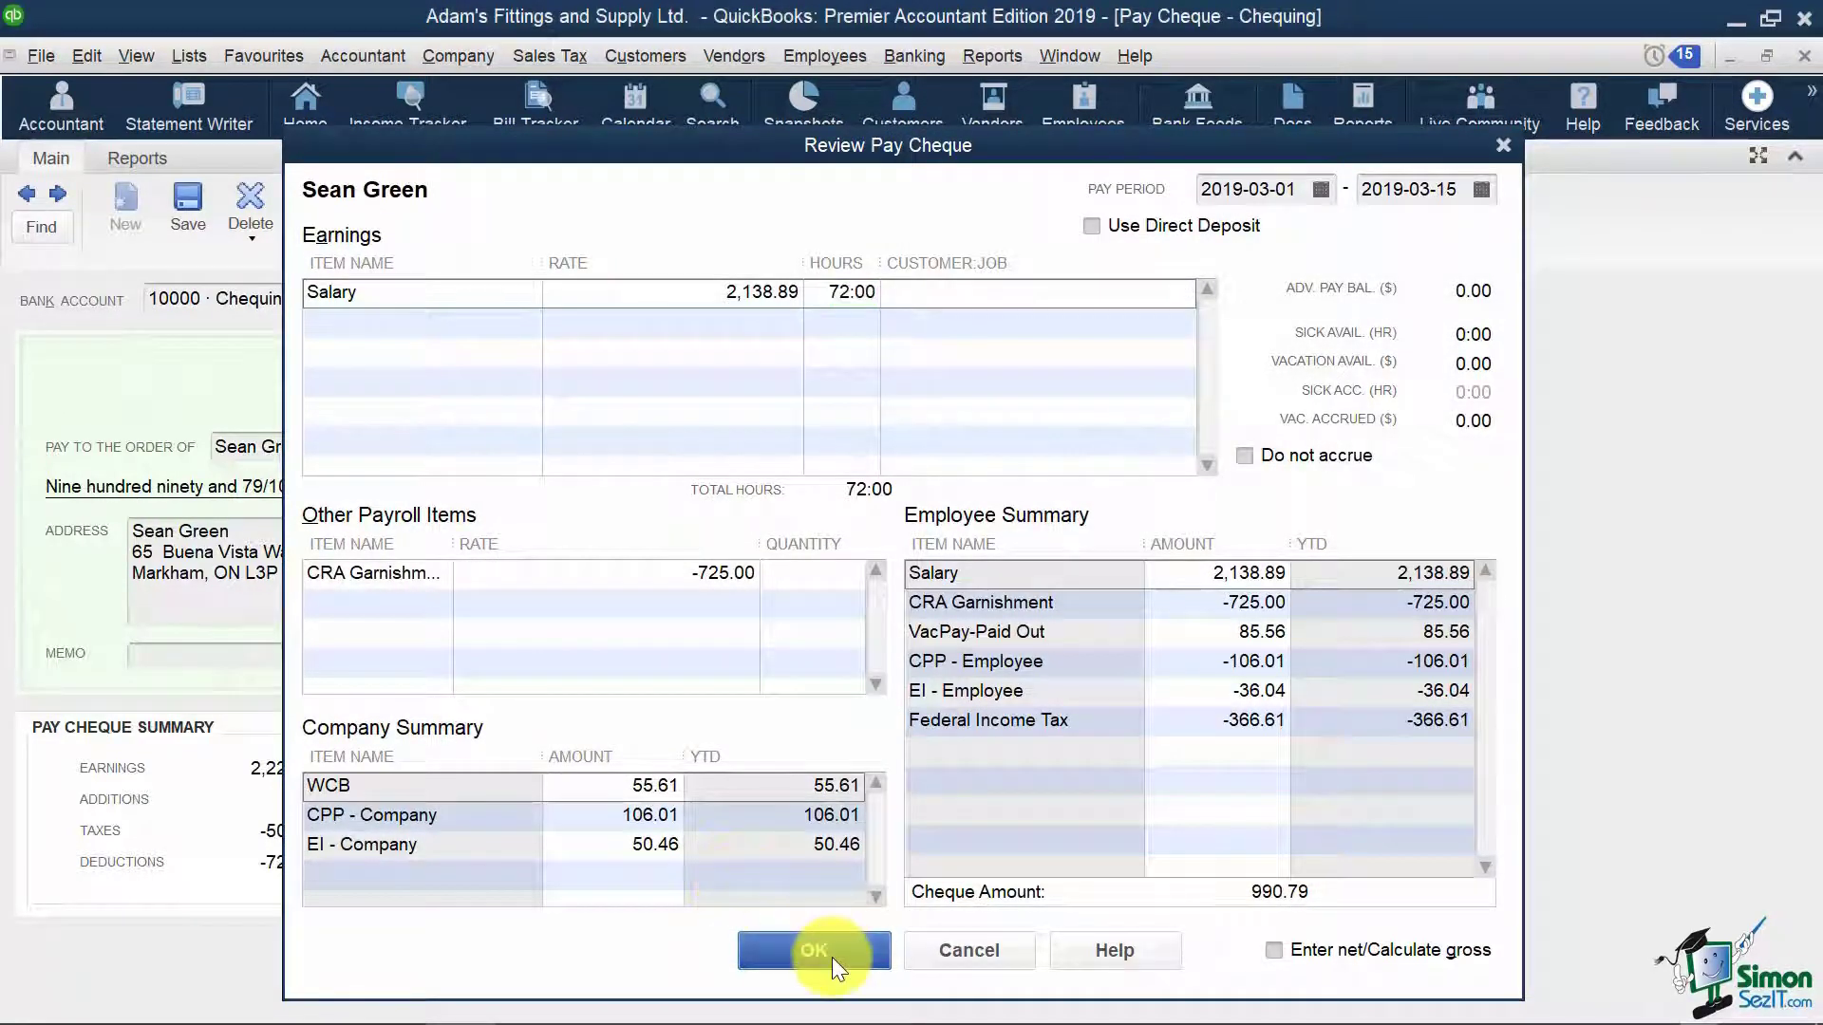
{"action": "left_click", "coordinate": [144, 152]}
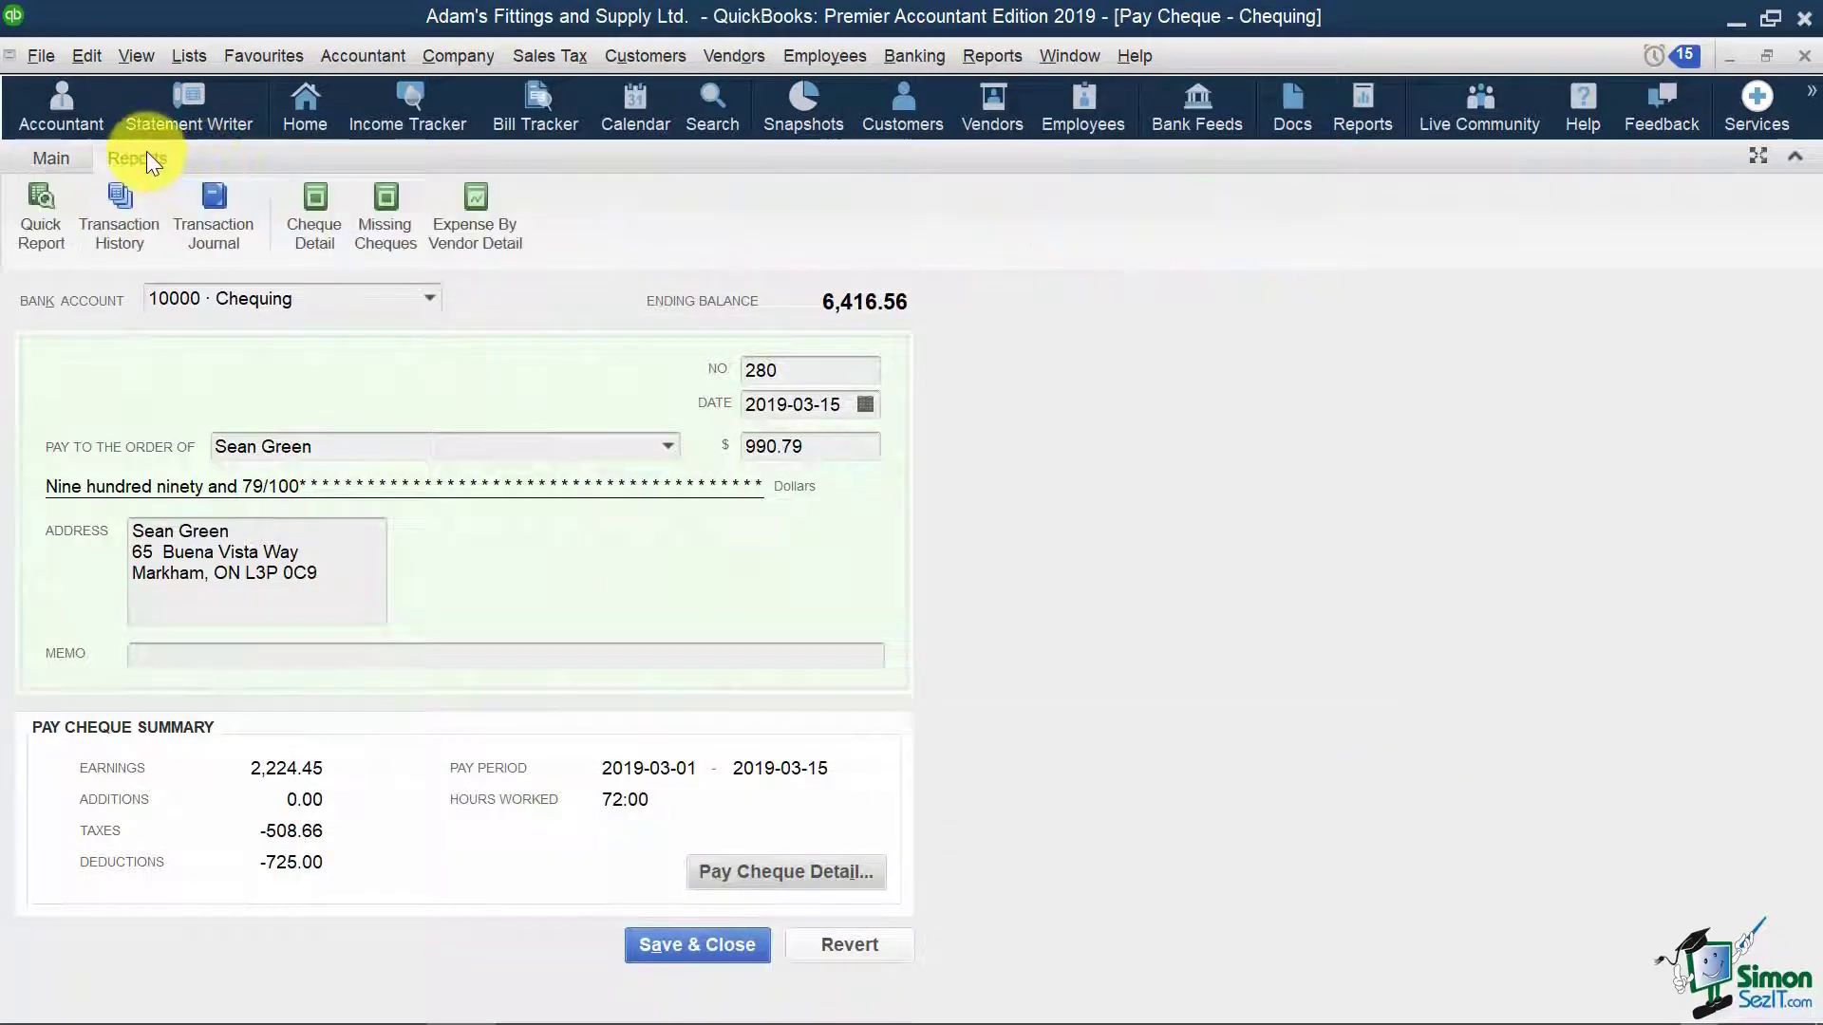
{"action": "left_click", "coordinate": [237, 209]}
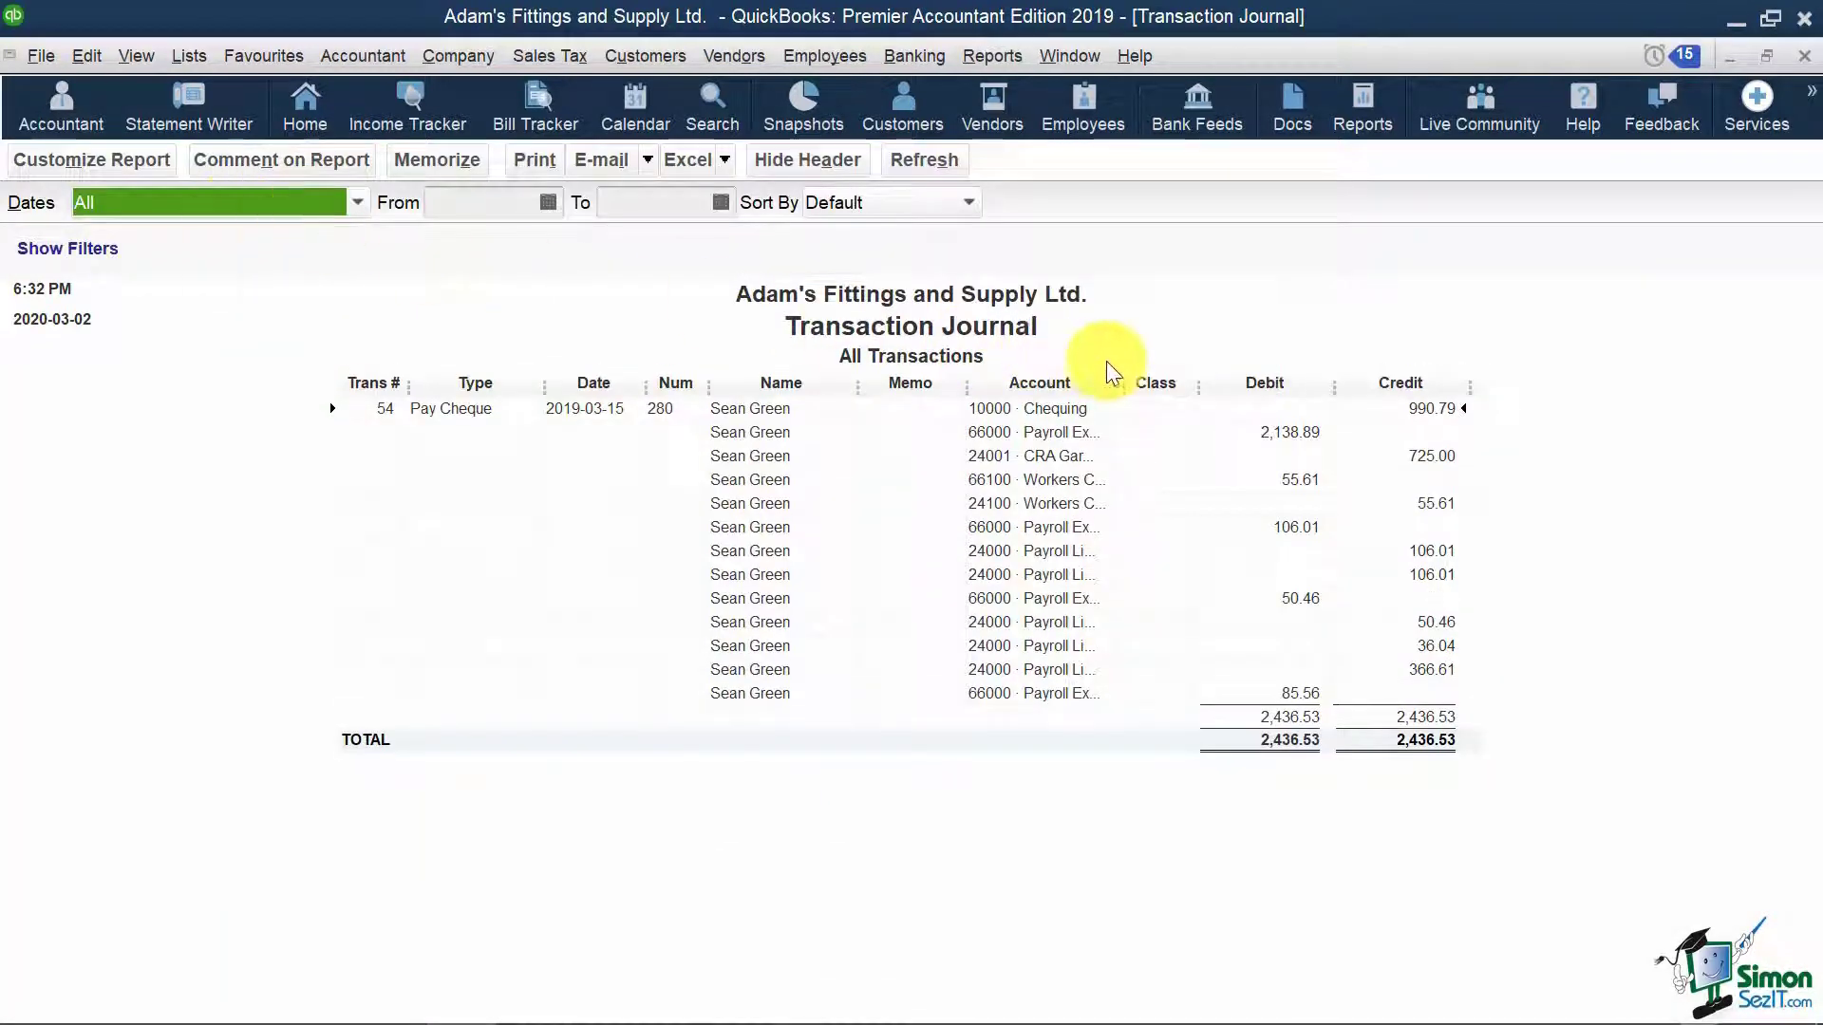
Widen the journal's Account column and reopen the pay cheque from its entry
{"action": "left_click_drag", "start_coordinate": [1115, 382], "coordinate": [1298, 410]}
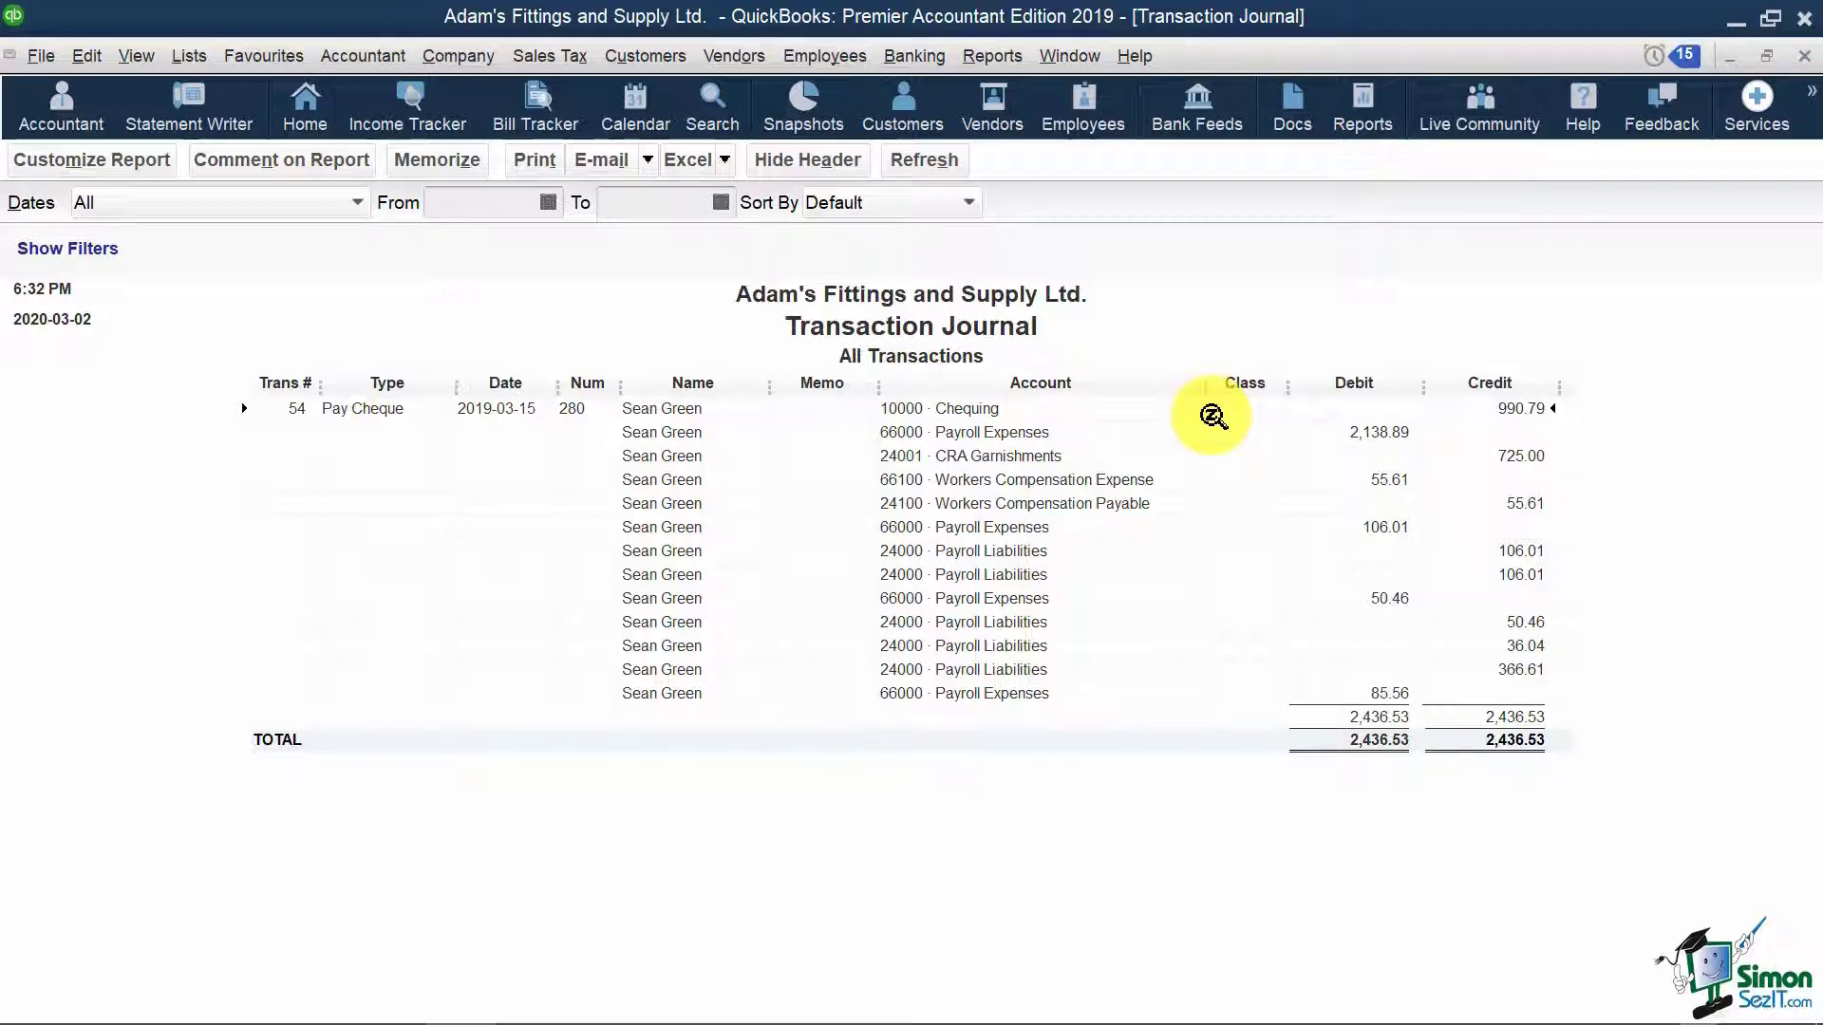
{"action": "double_click", "coordinate": [1211, 415]}
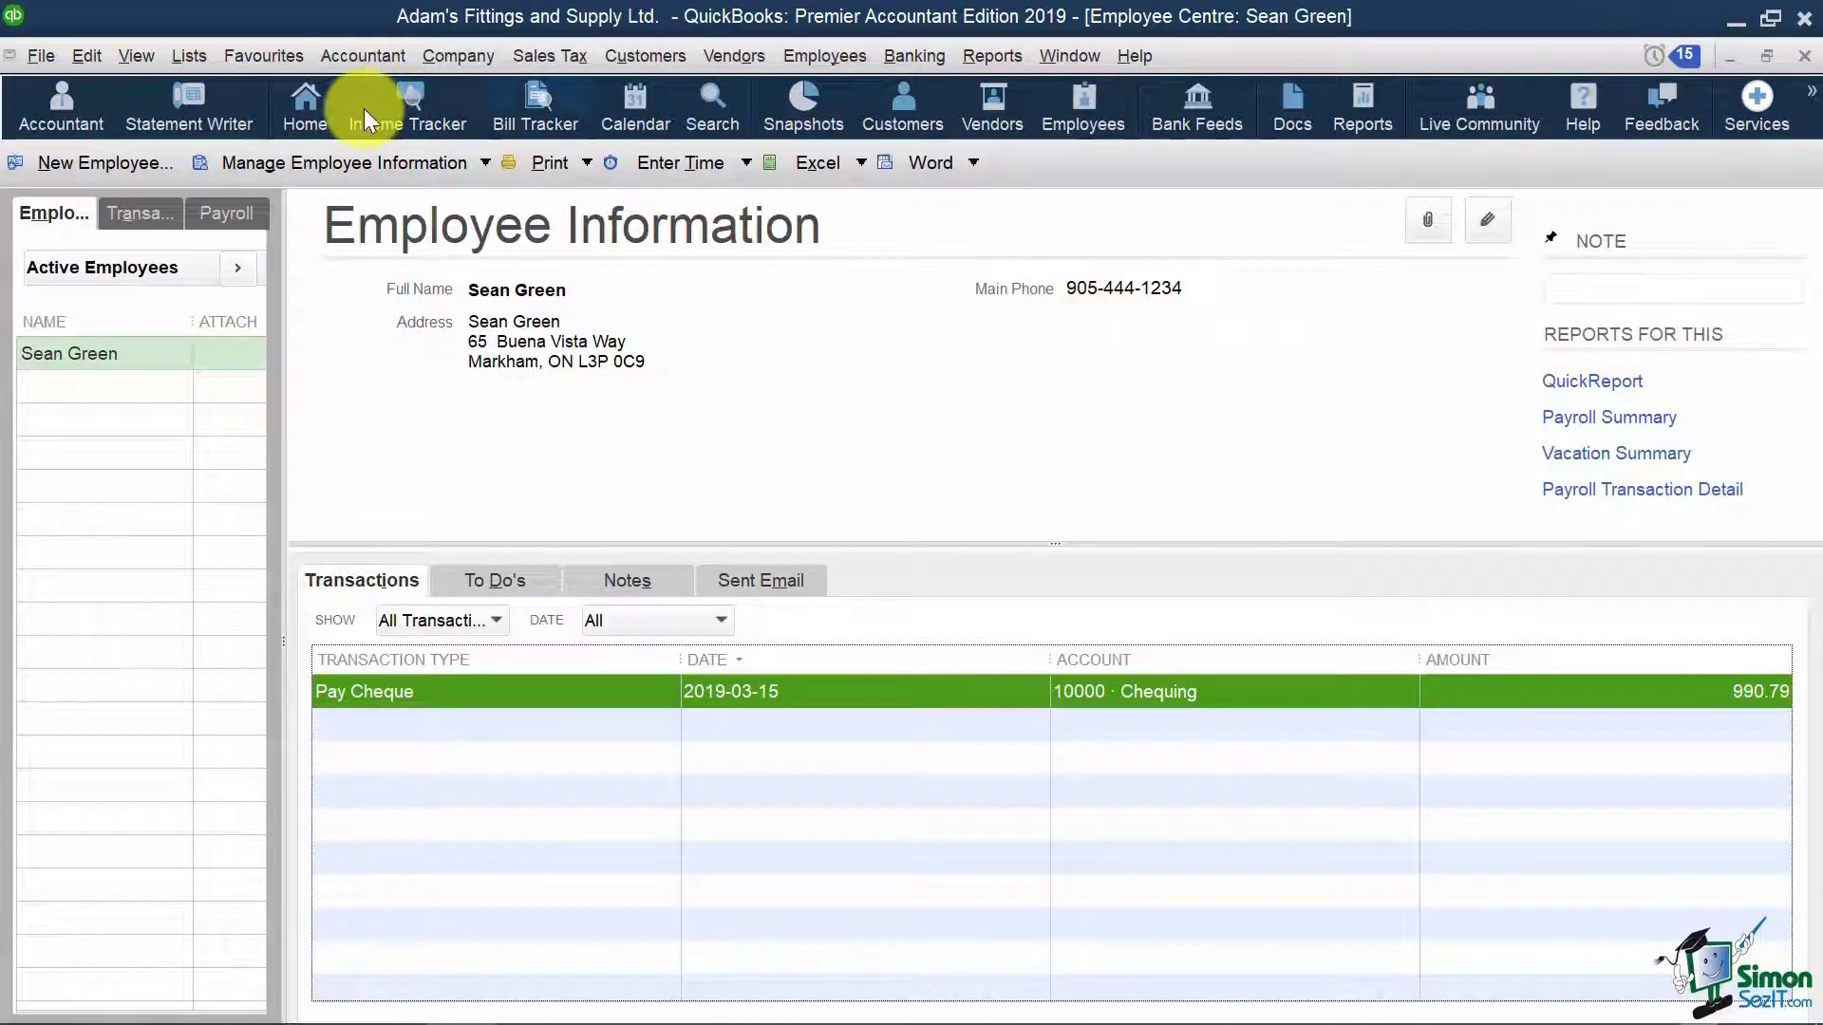
Return to the Payroll Centre, starting and then cancelling an unscheduled payroll run
{"action": "left_click", "coordinate": [216, 220]}
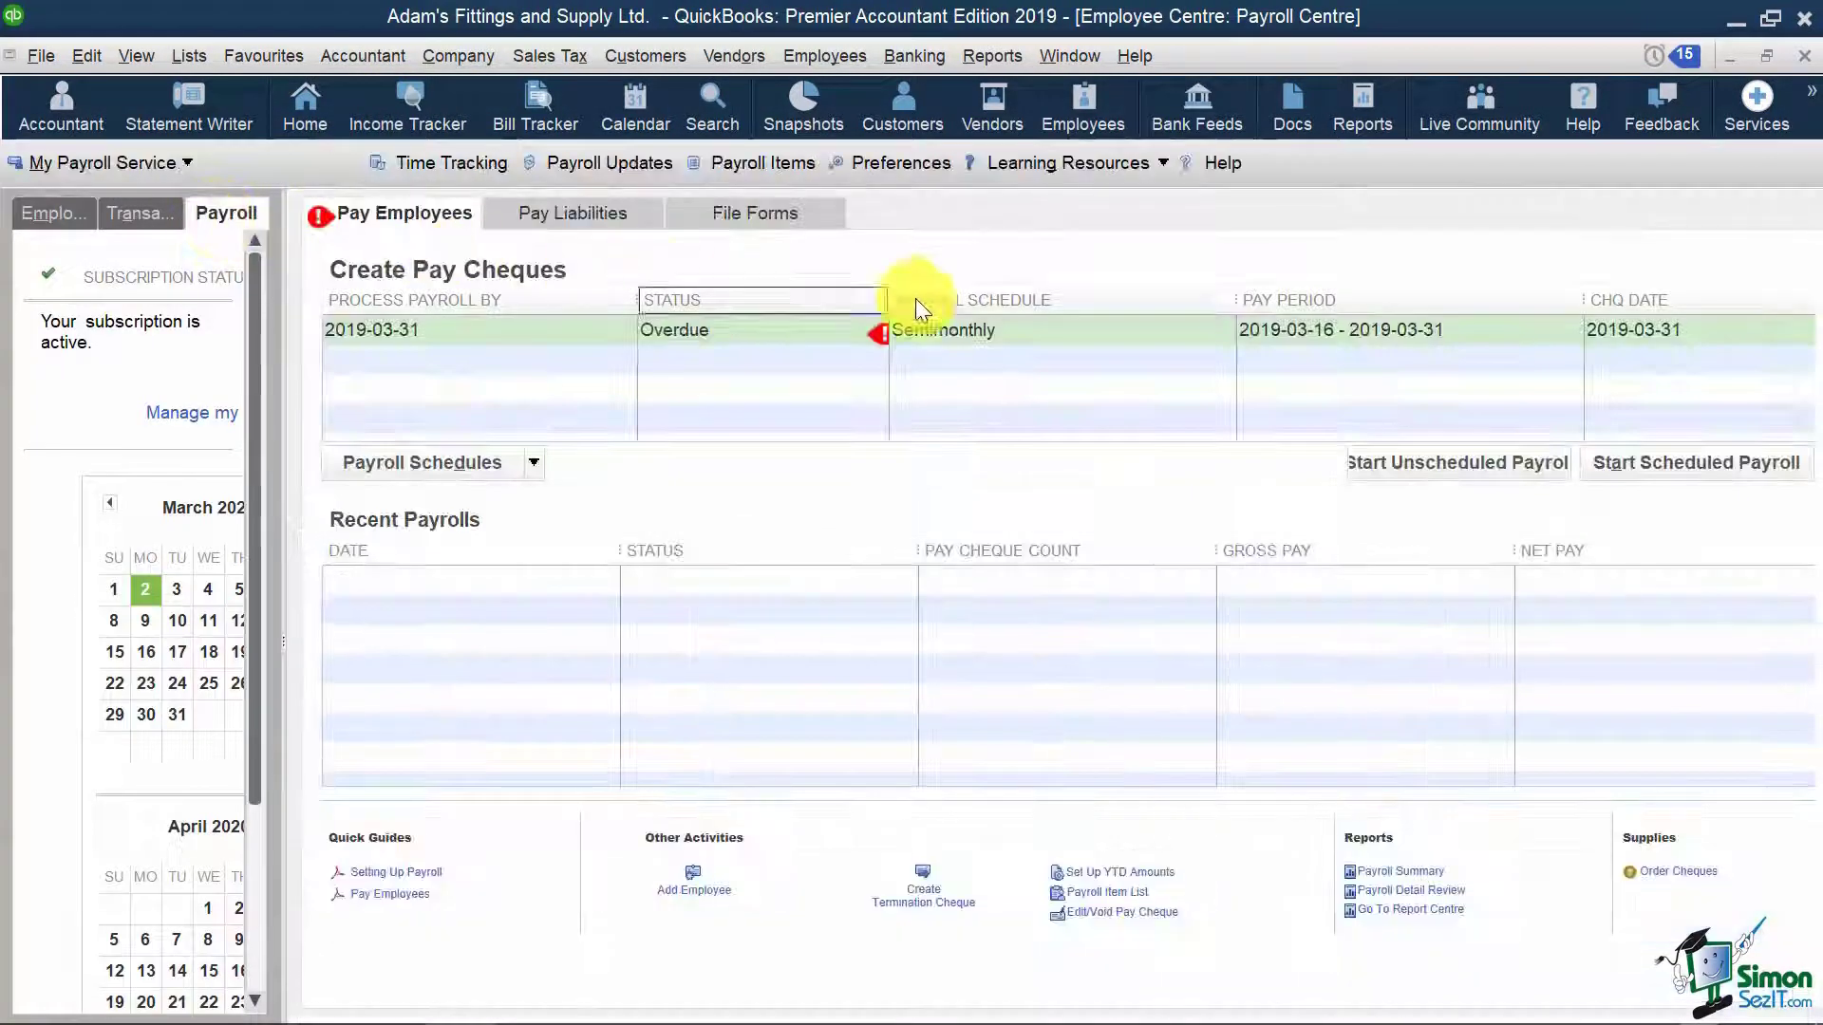
{"action": "left_click", "coordinate": [1514, 476]}
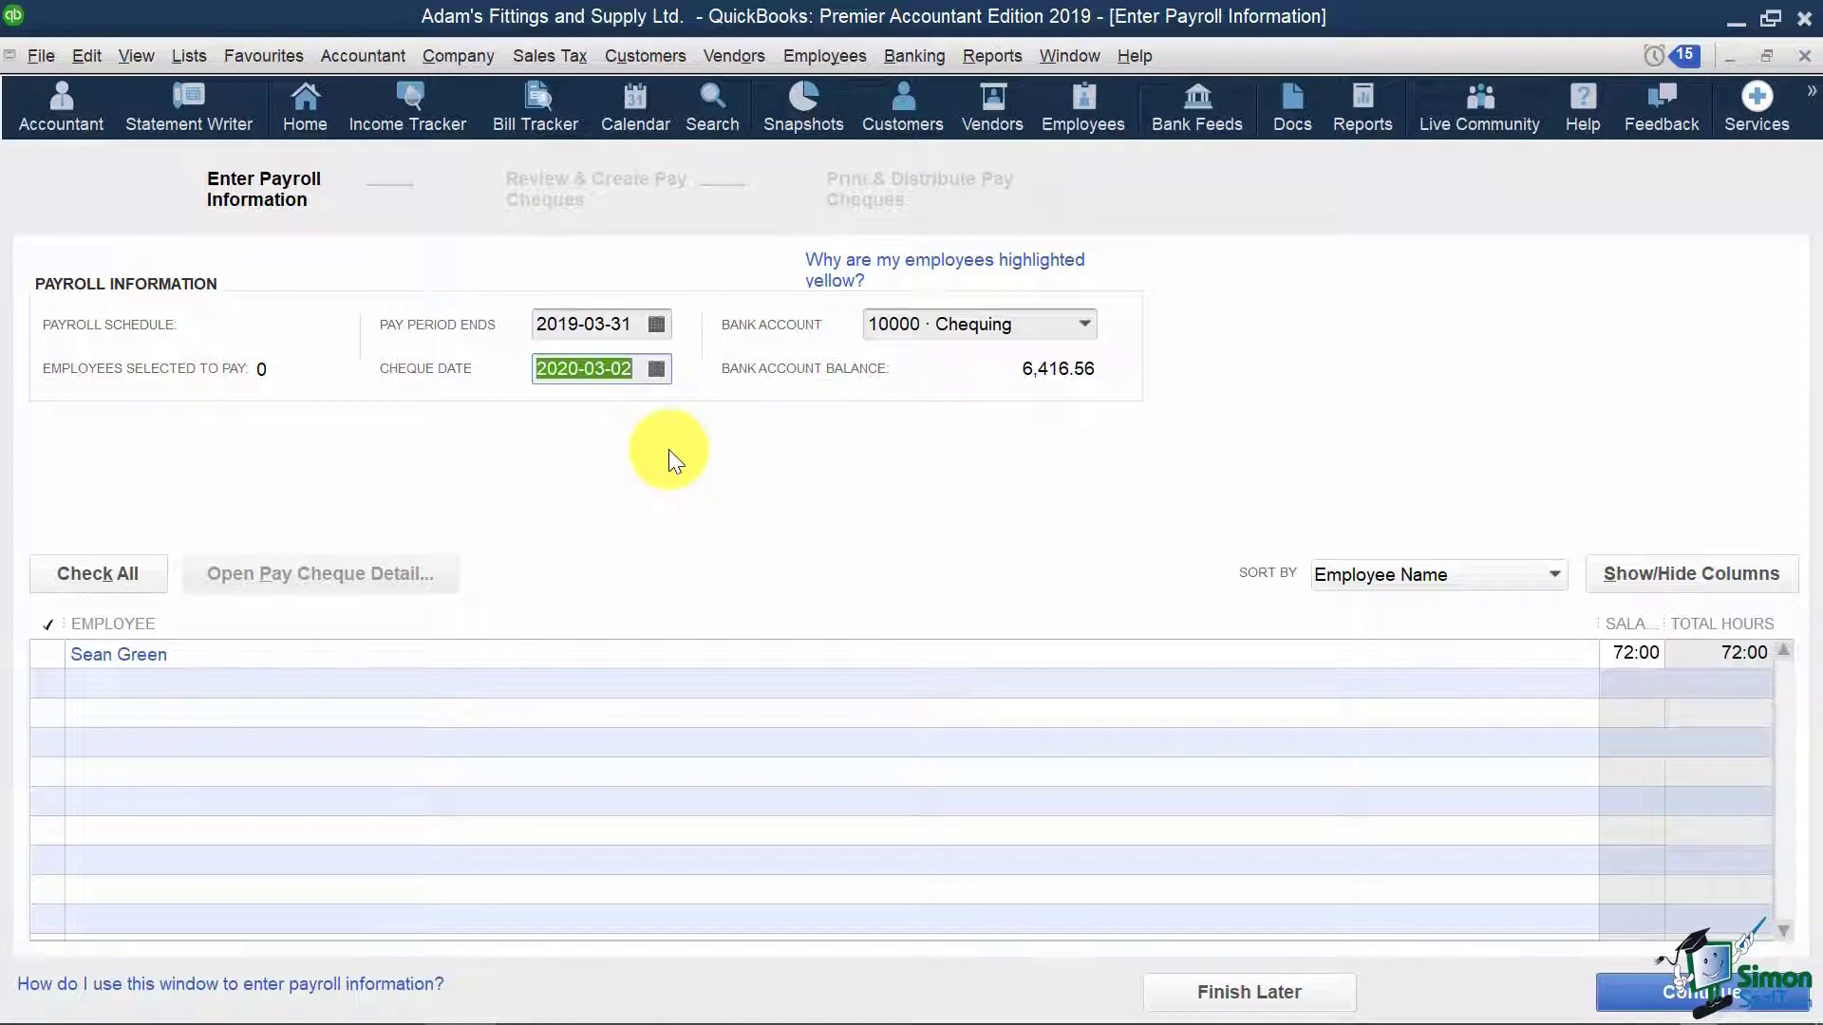
{"action": "key", "text": "Escape"}
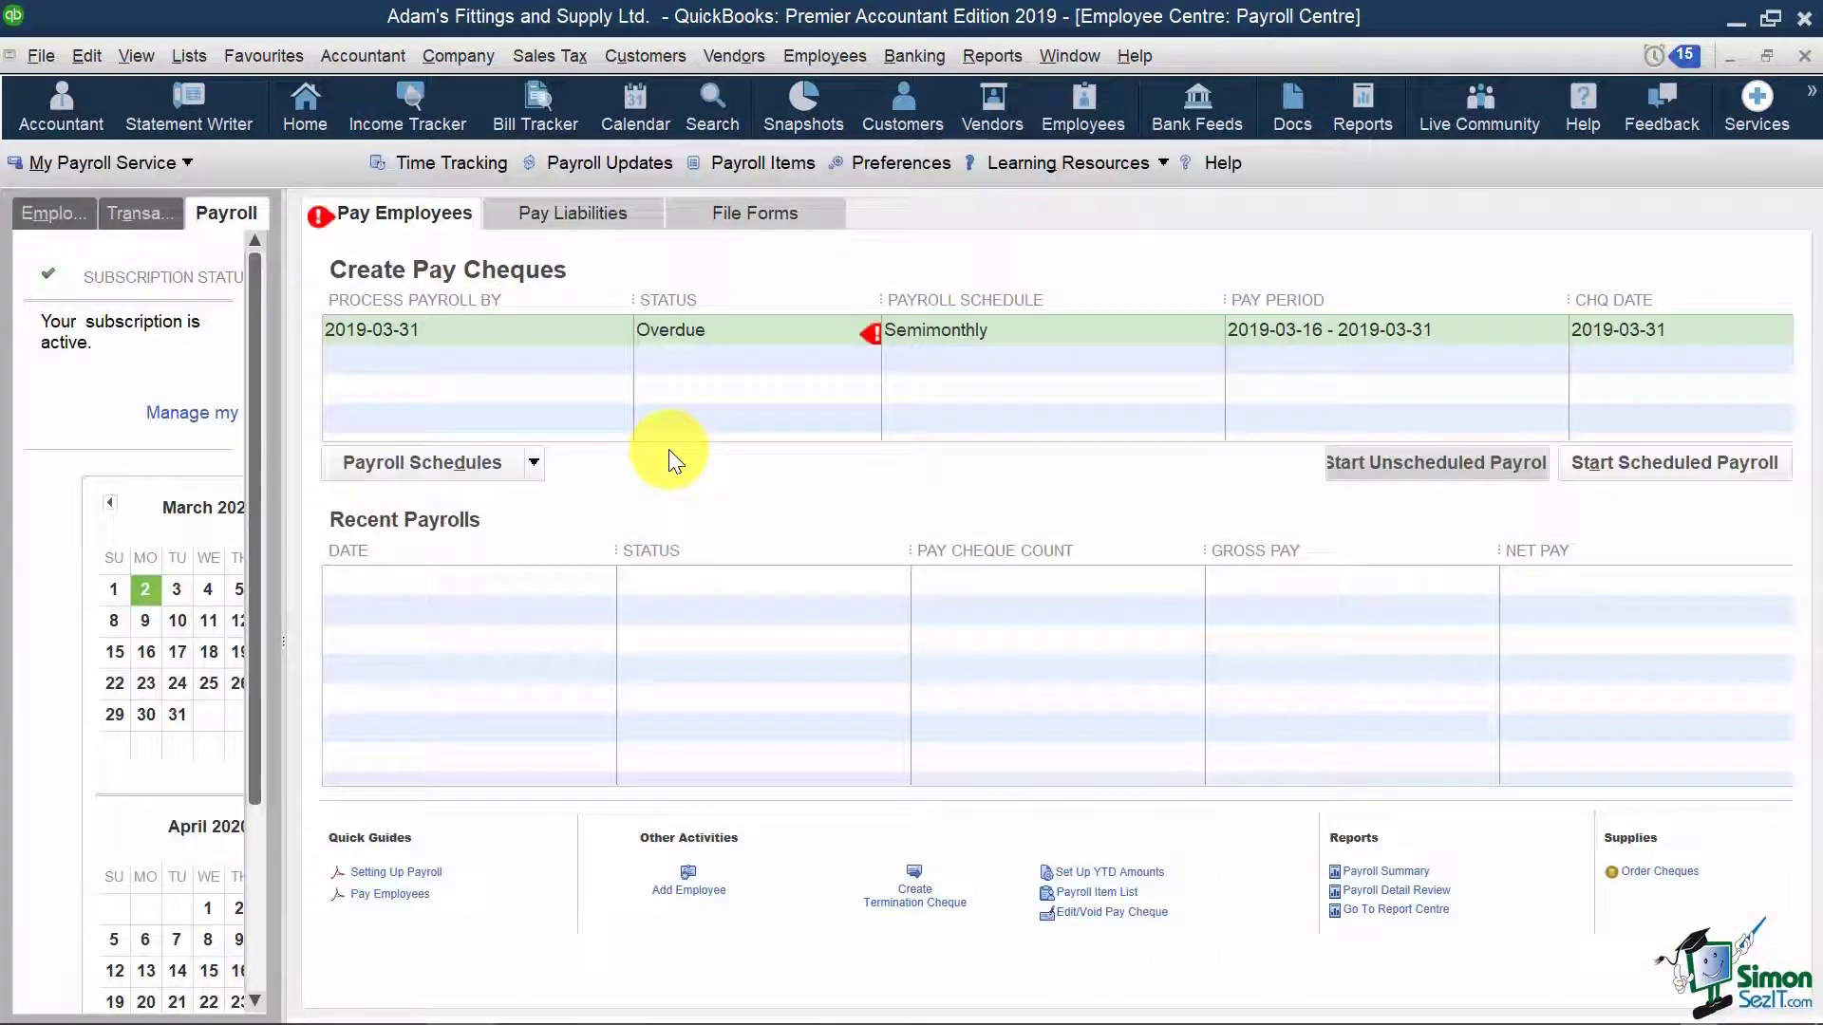